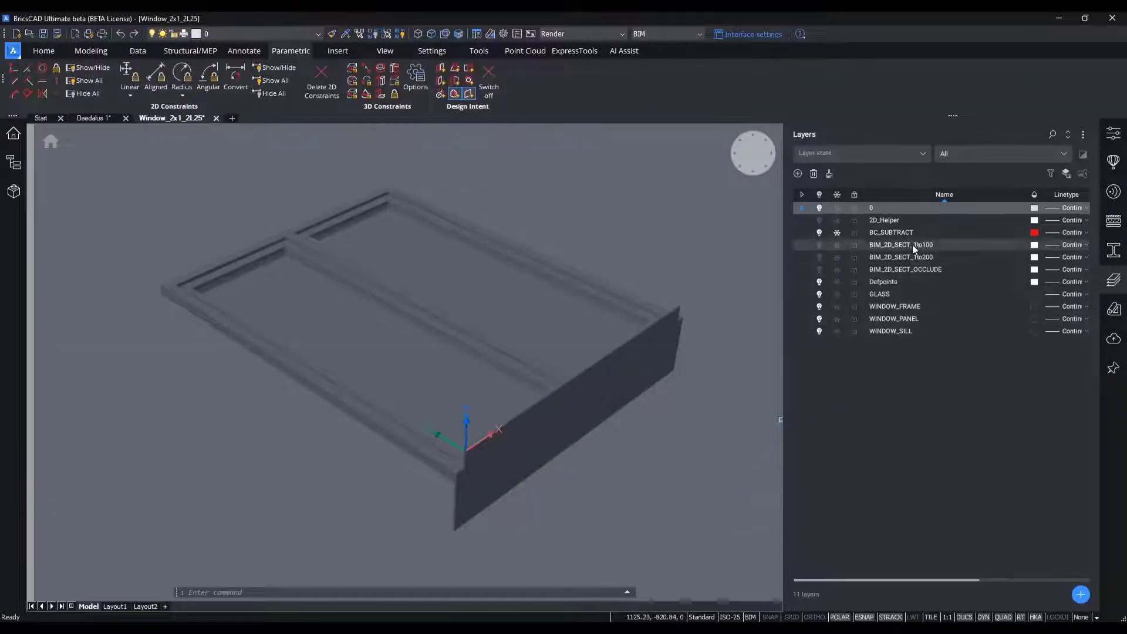
- Turn off the GLASS, WINDOW_FRAME, WINDOW_PANEL and WINDOW_SILL layers in the window drawing
left_click(914, 246)
left_click(915, 257, "shift")
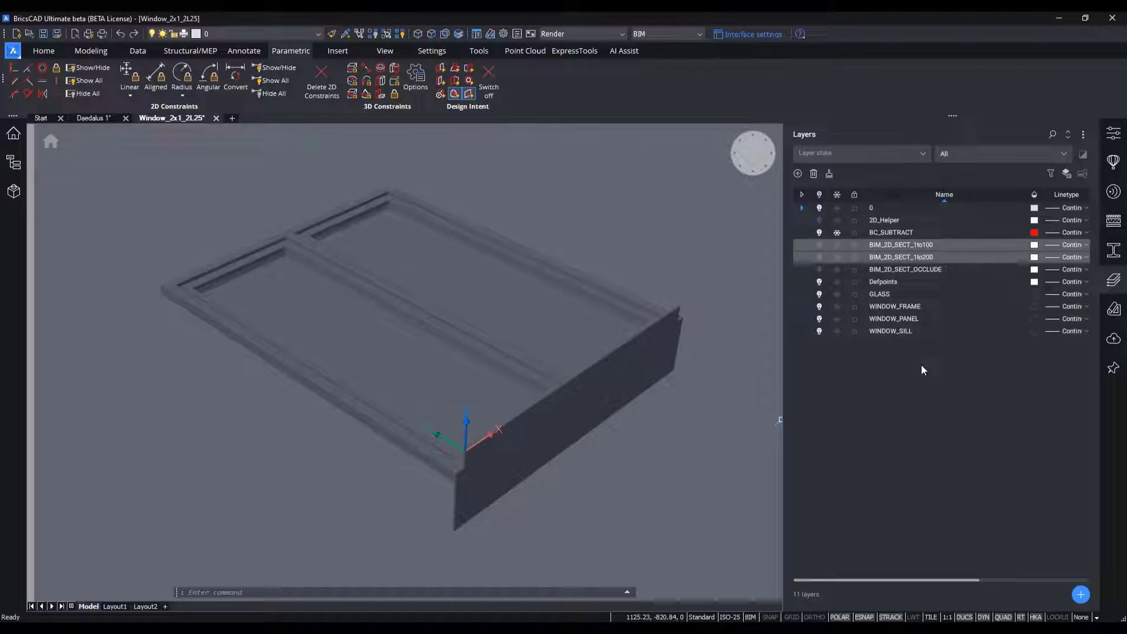
left_click(912, 293)
left_click(910, 331, "shift")
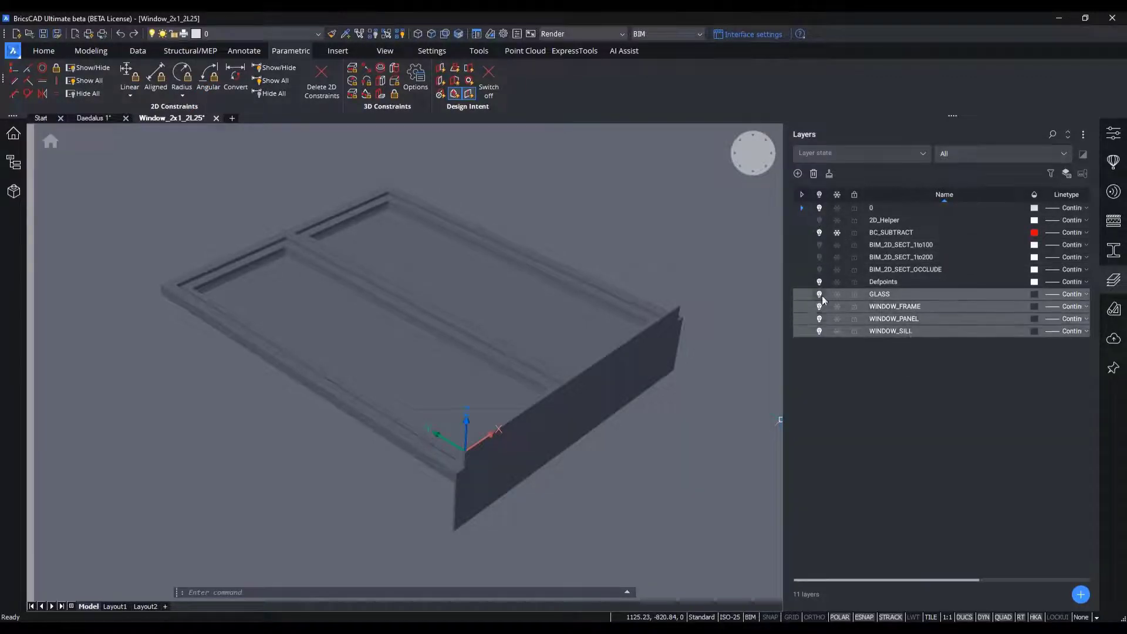
left_click(820, 294)
- Show the 2D symbol on layer BIM_2D_SECT_1to200, hide it again, and turn on BIM_2D_SECT_1to100 instead
left_click(898, 254)
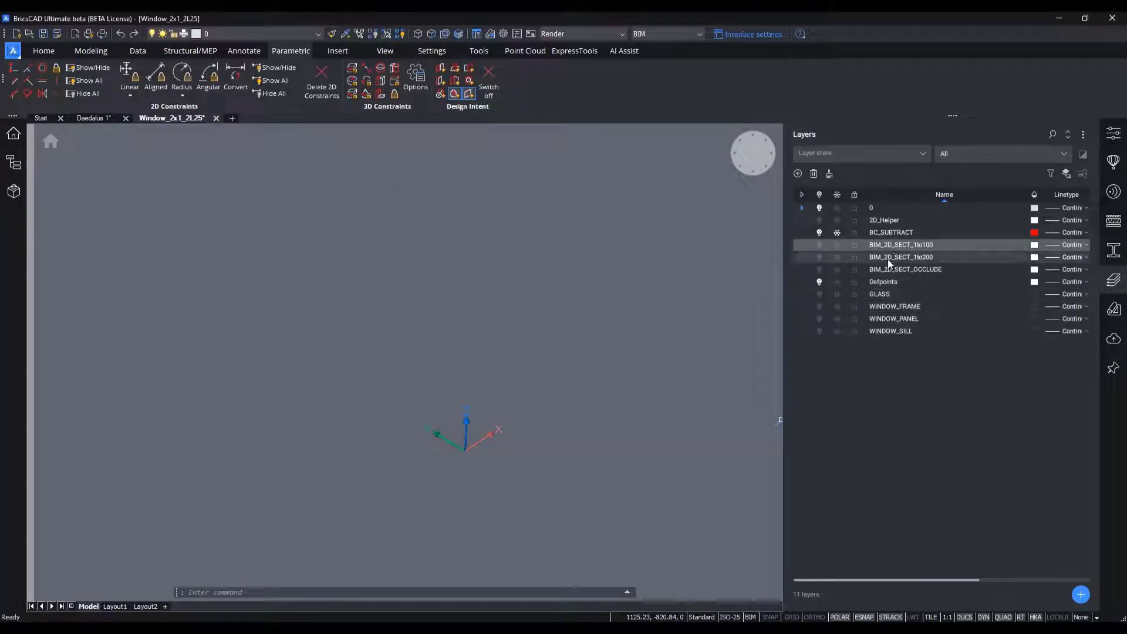
left_click(819, 257)
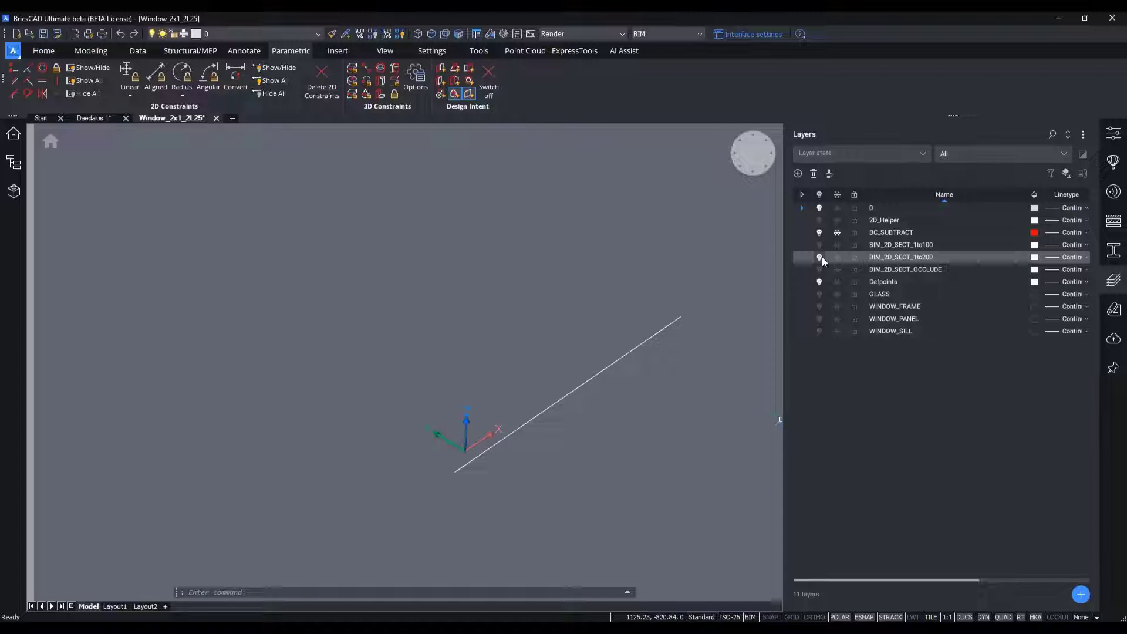
left_click(820, 257)
left_click(820, 246)
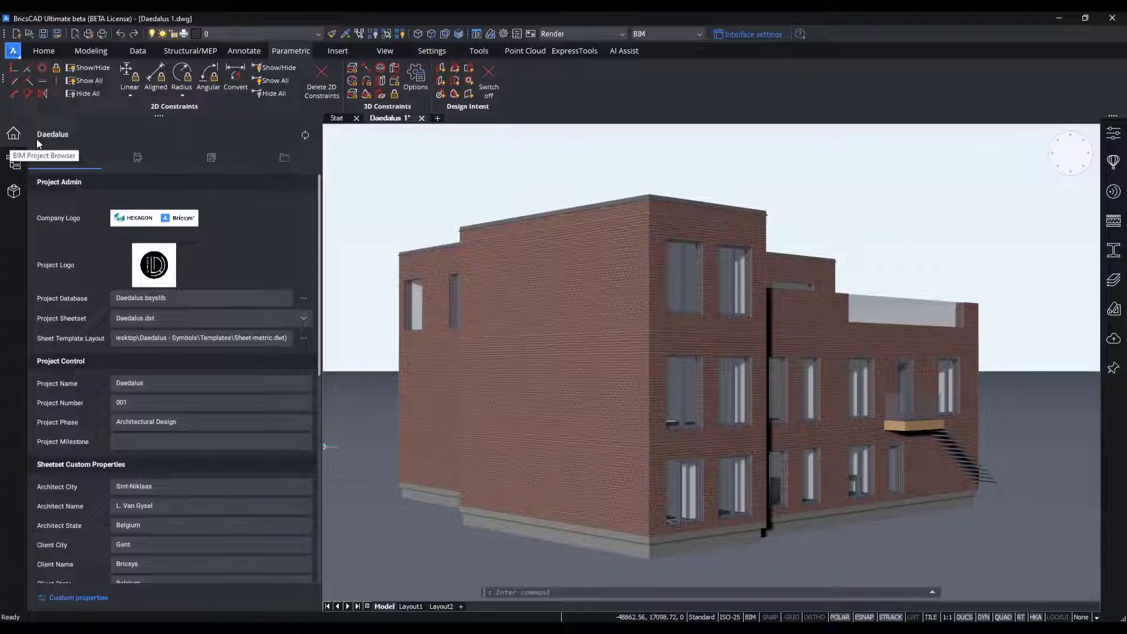
- Create a new typed plan named "Structural Plan 1 to 100" in the Daedalus project files
left_click(288, 158)
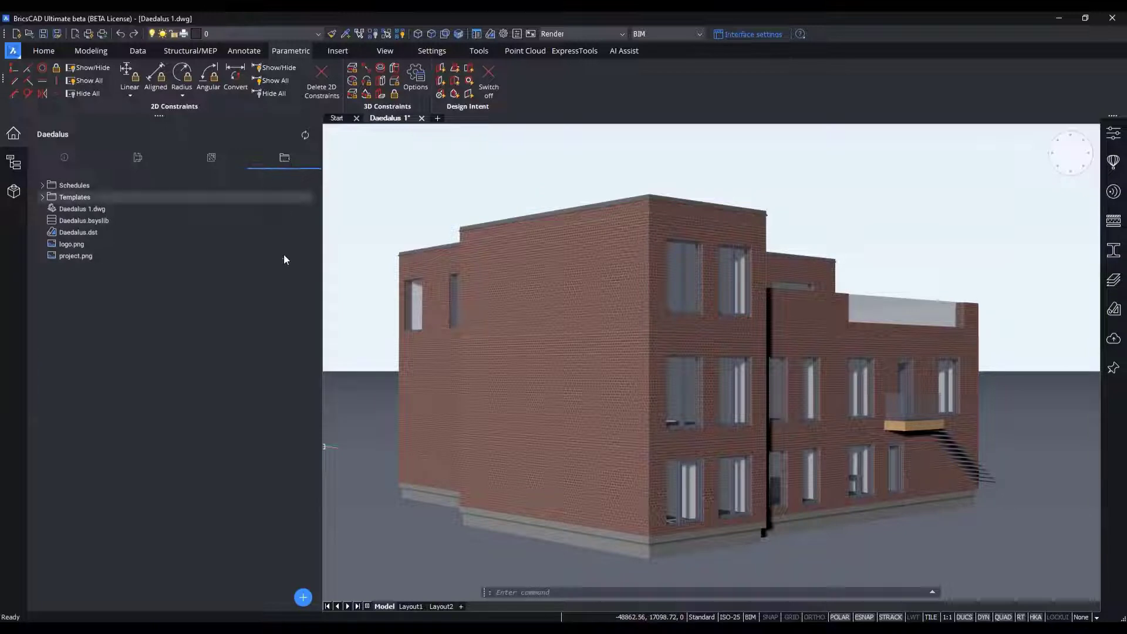
left_click(304, 598)
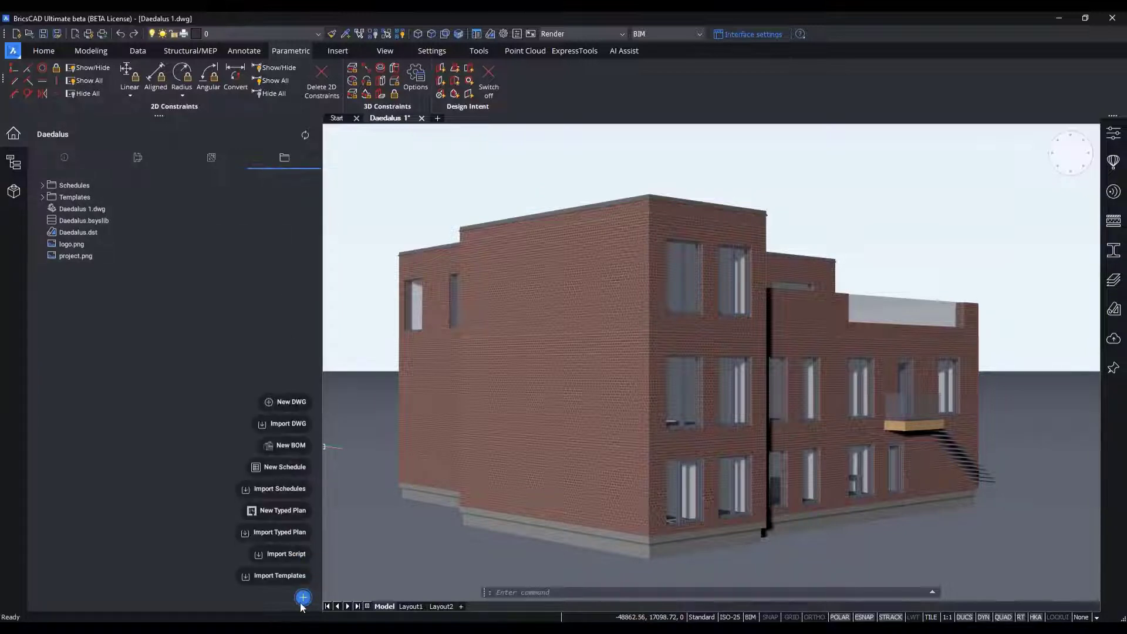
left_click(282, 512)
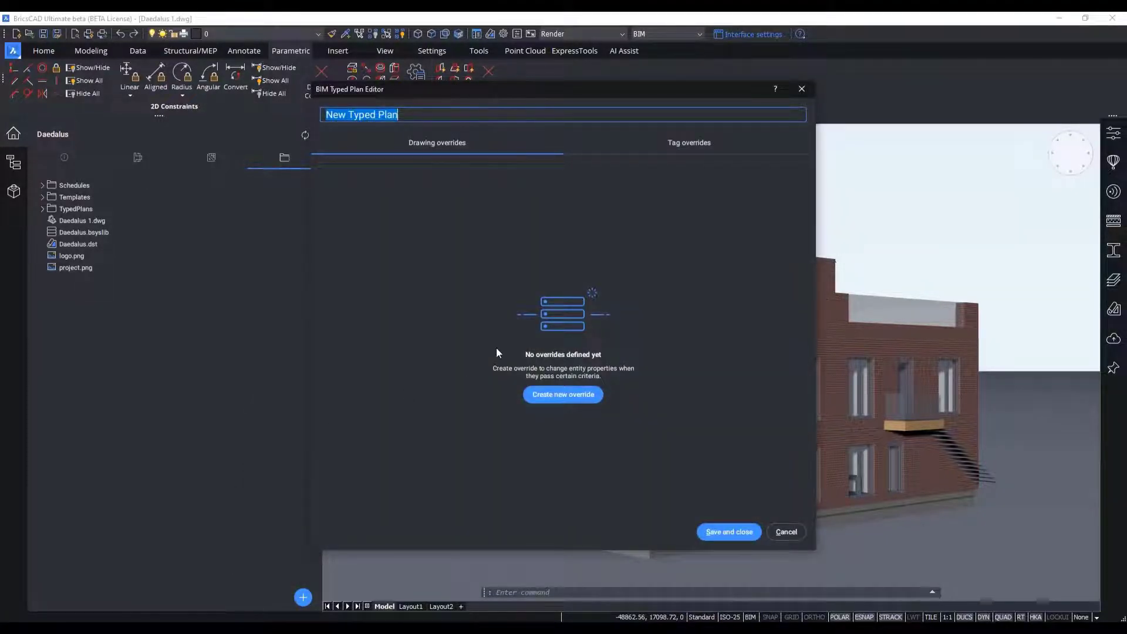
type("S")
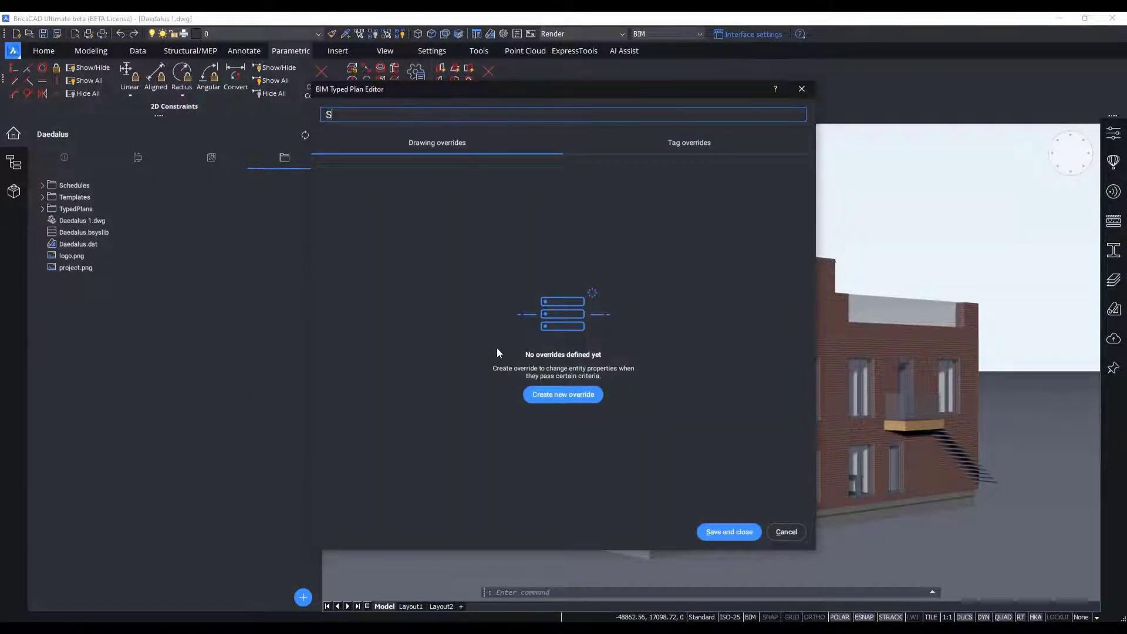
type("tructural Plan 1 to 100")
- Create a first drawing override in the typed plan, keep its default name, and save and close the plan
left_click(691, 148)
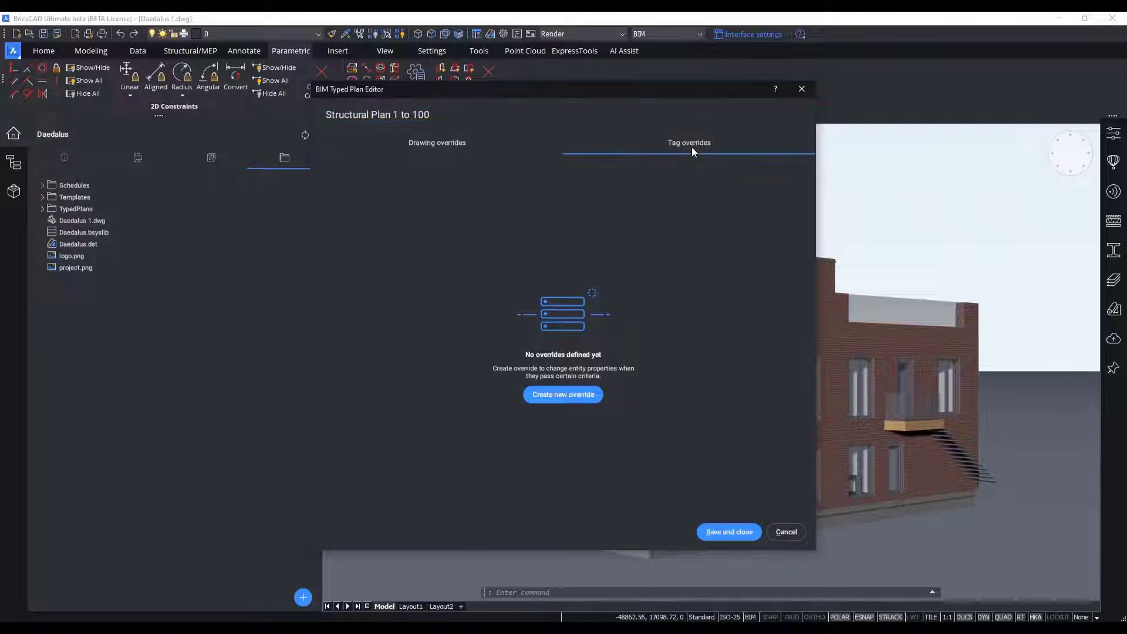
left_click(427, 153)
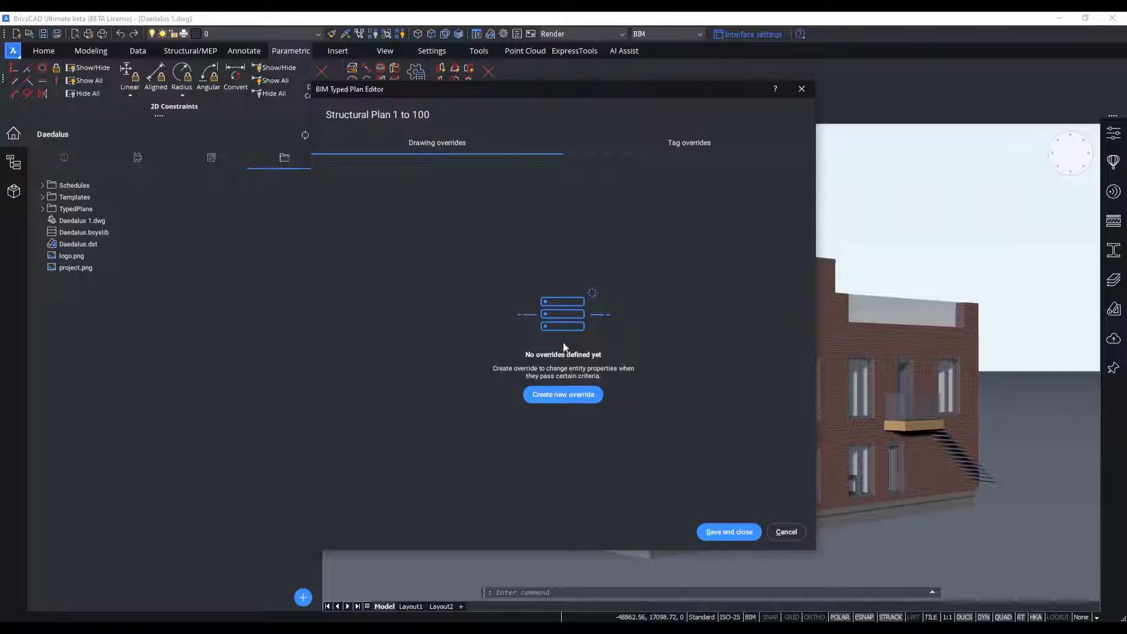
left_click(582, 397)
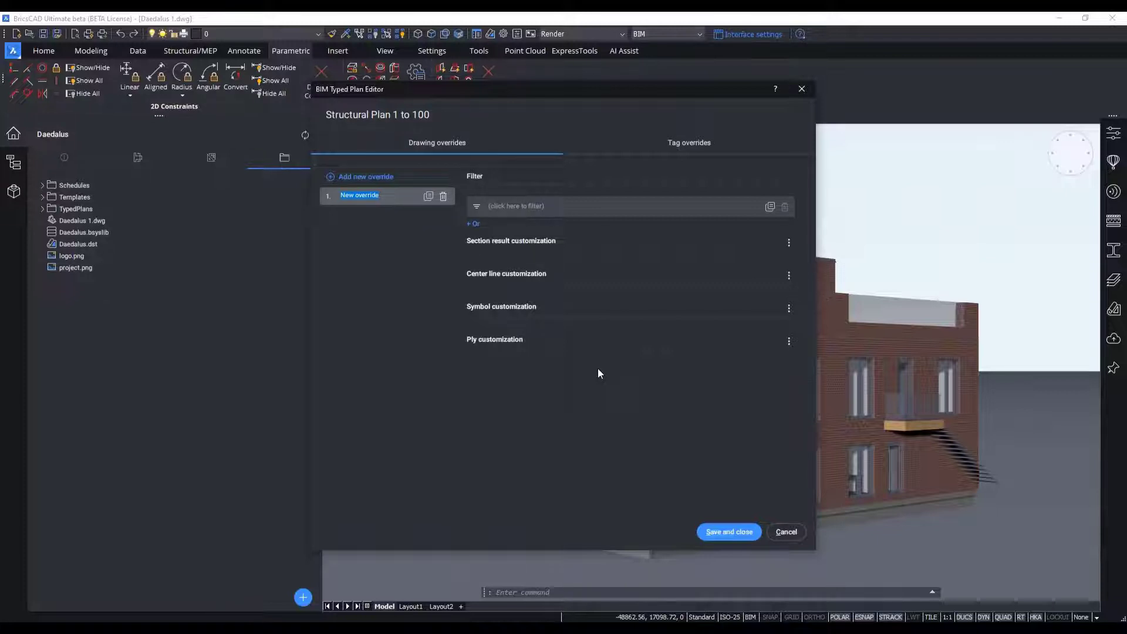
left_click(756, 536)
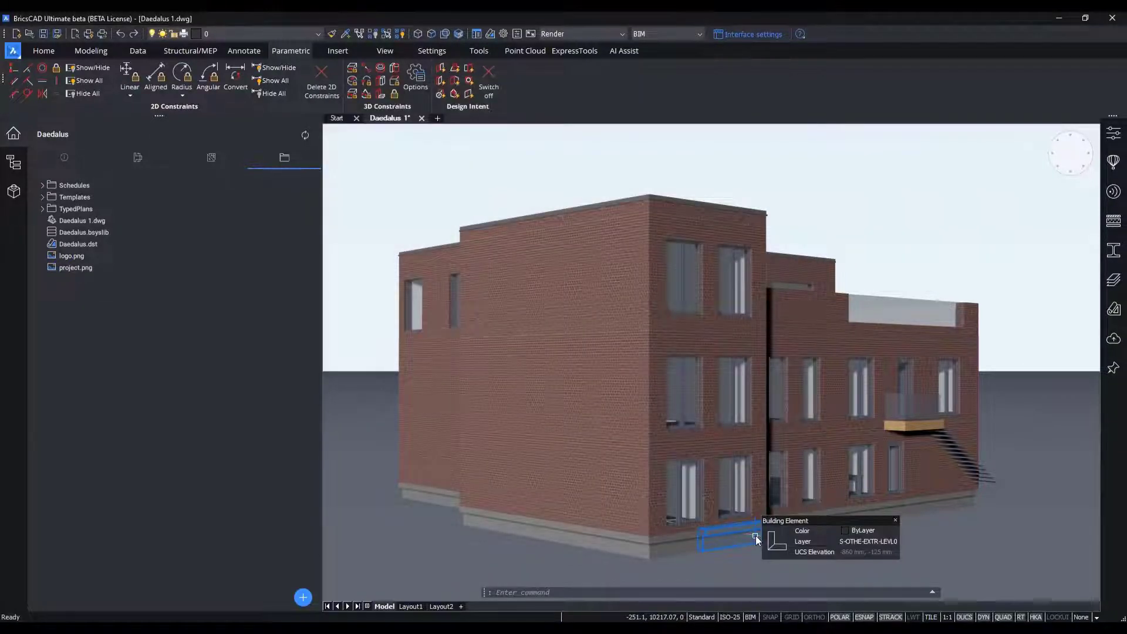
- Reopen Structural Plan 1 to 100 from the TypedPlans folder and add two more drawing overrides
left_click(42, 209)
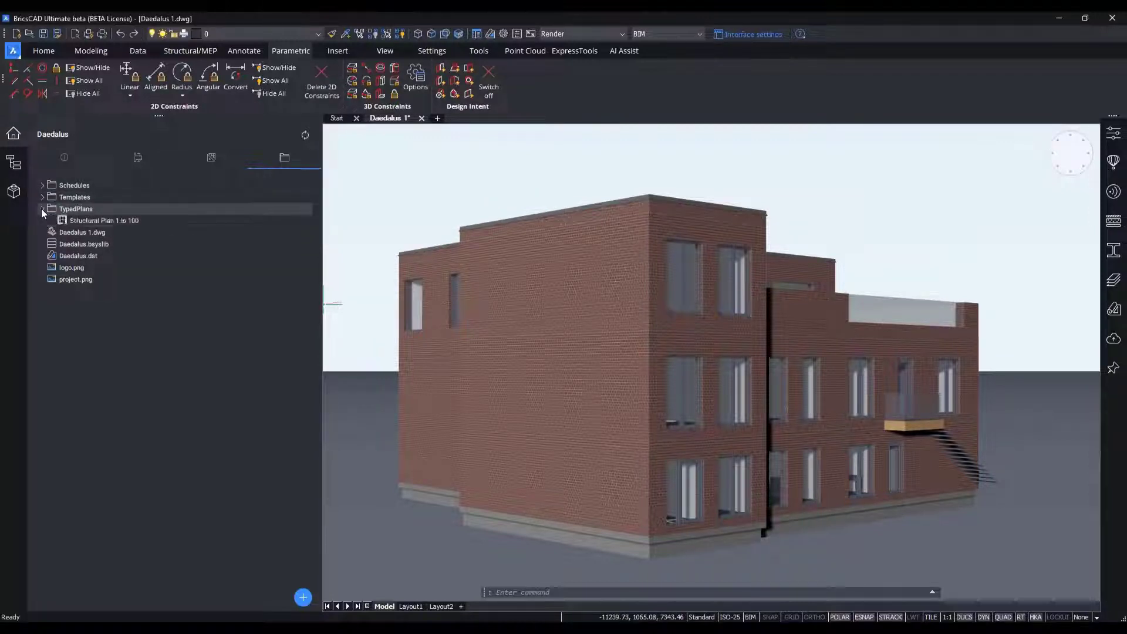
right_click(119, 226)
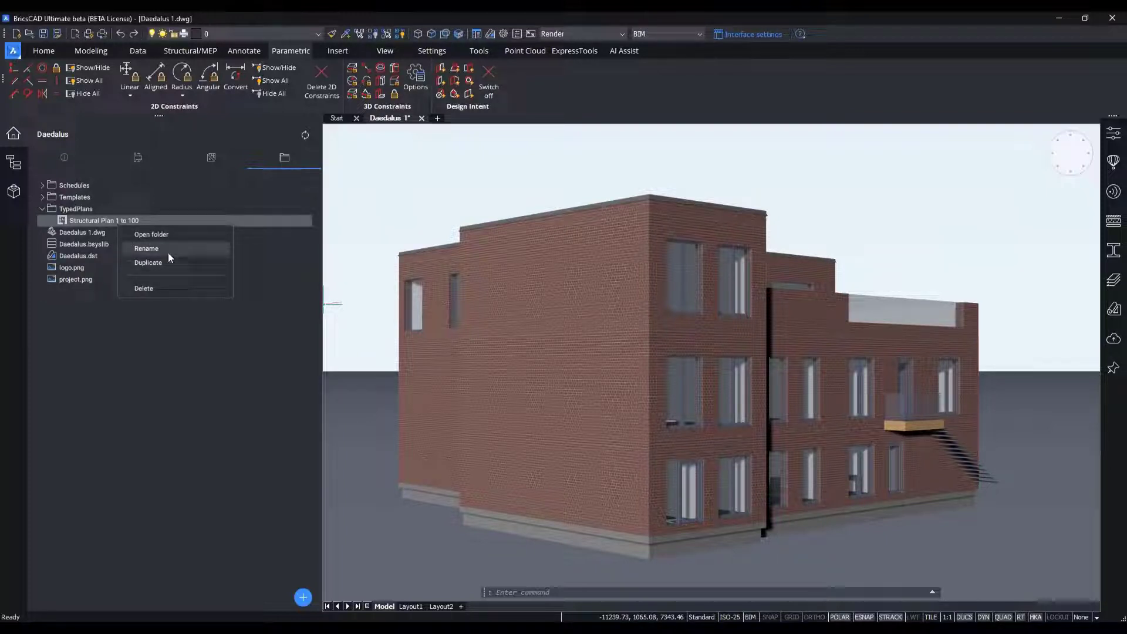
double_click(92, 220)
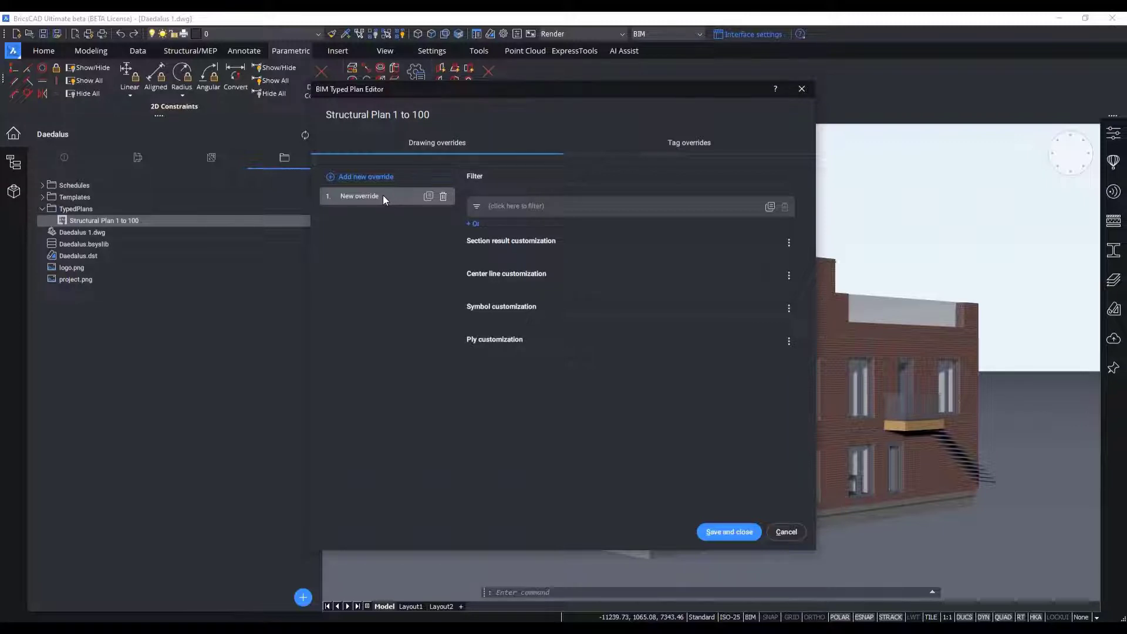
left_click(336, 177)
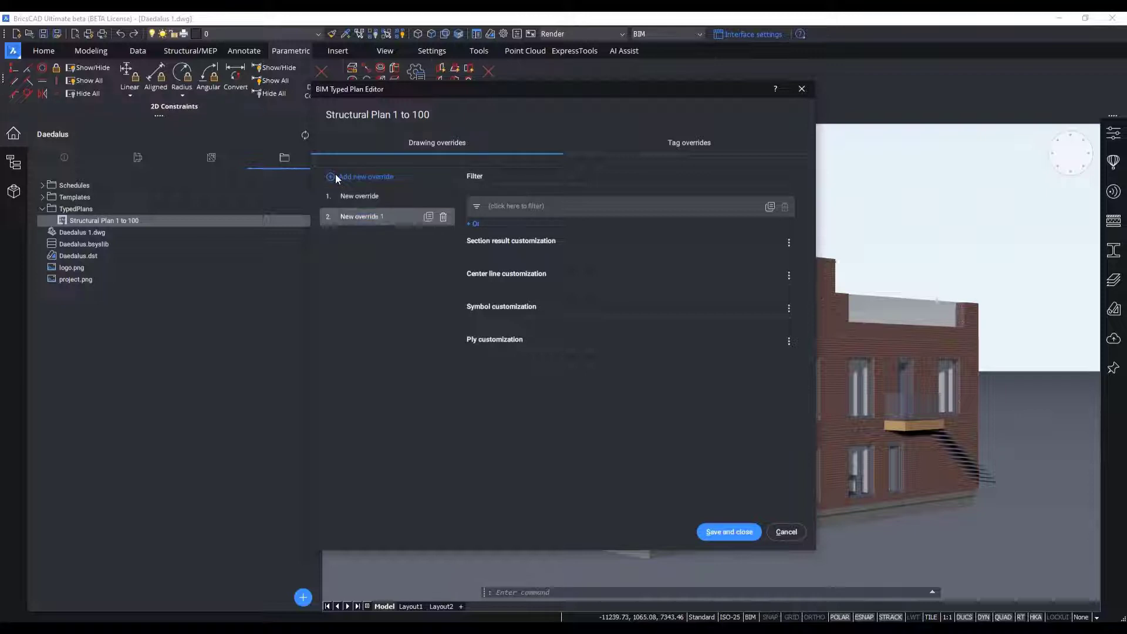
left_click(336, 176)
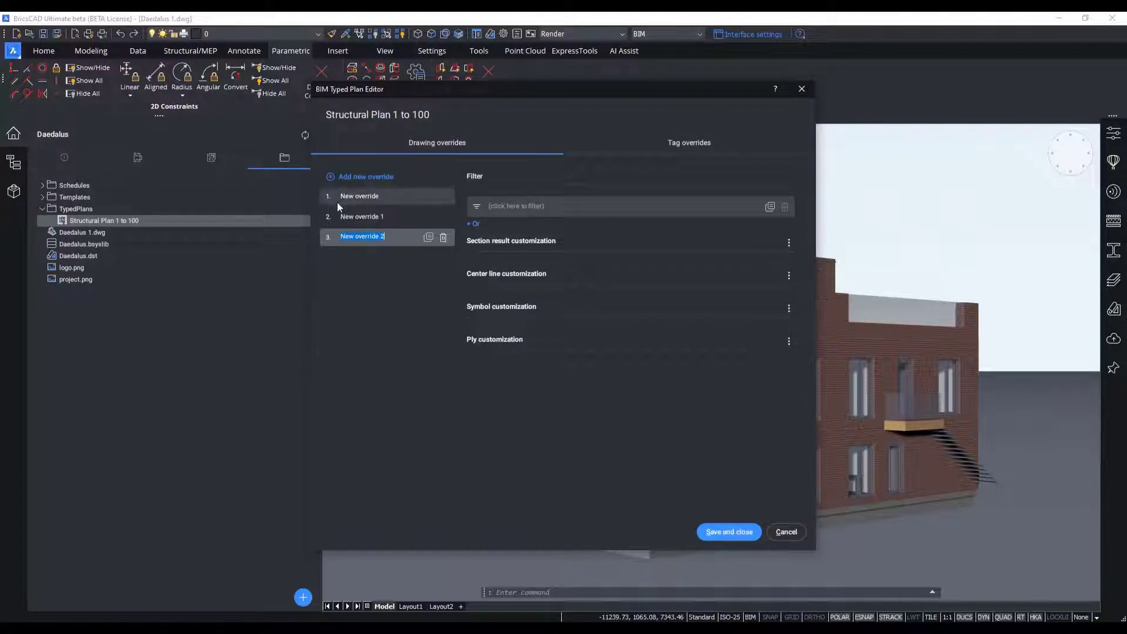
- Rename the first drawing override to "Walls and slabs"
left_click(345, 199)
left_click(352, 201)
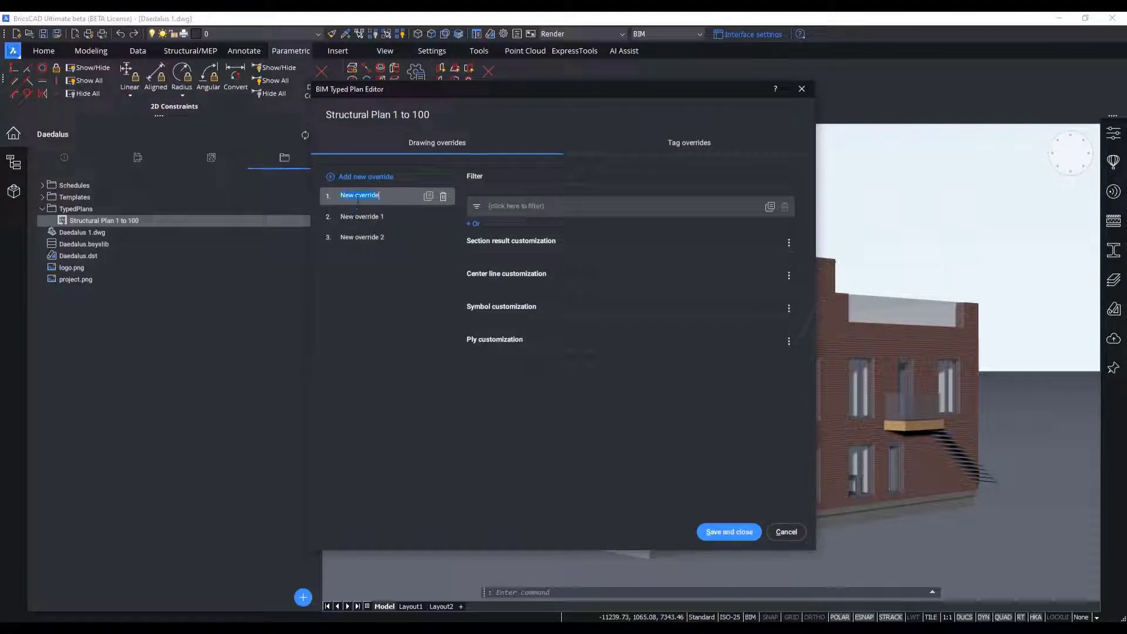
type("Walls and slabs")
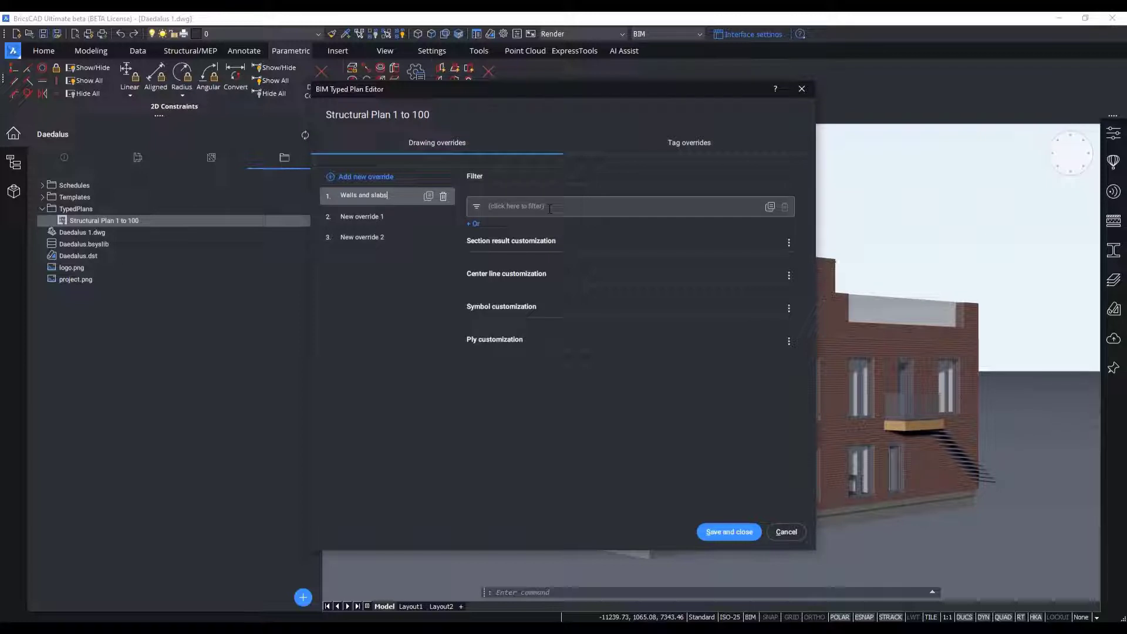
- Filter the Walls and slabs override by the BIM property Type is Wall
left_click(550, 209)
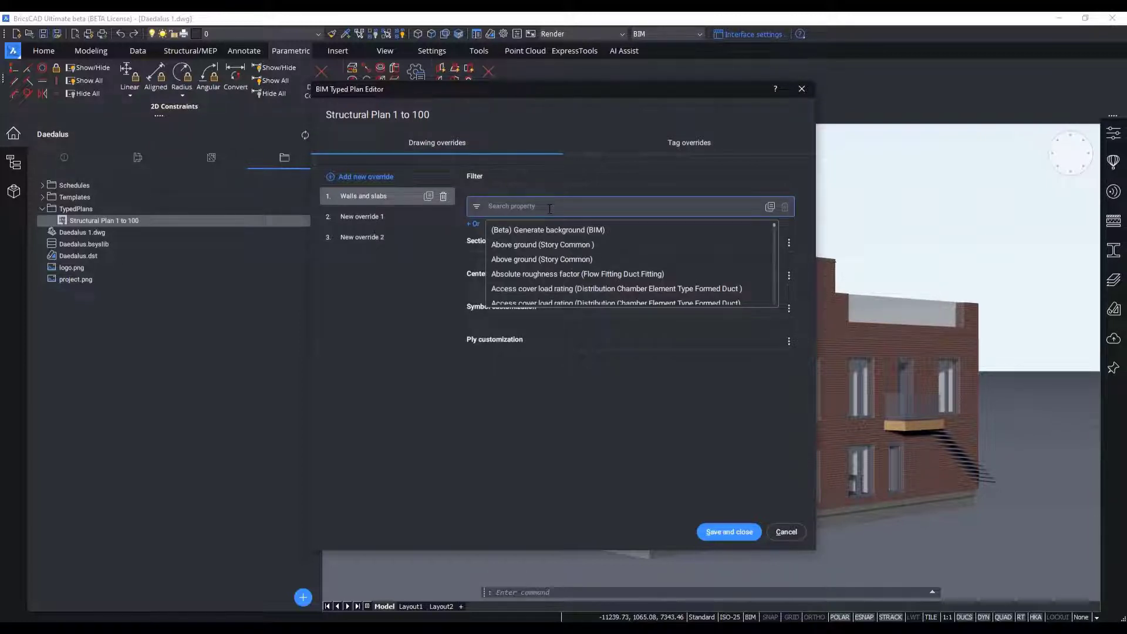
type("BIM")
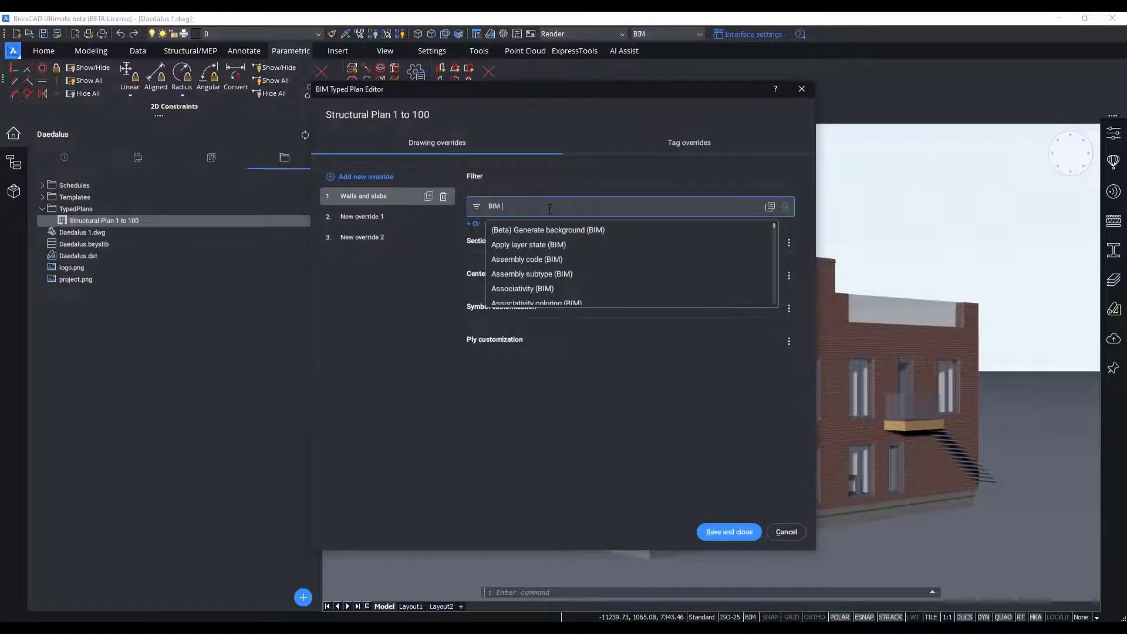
type(" type")
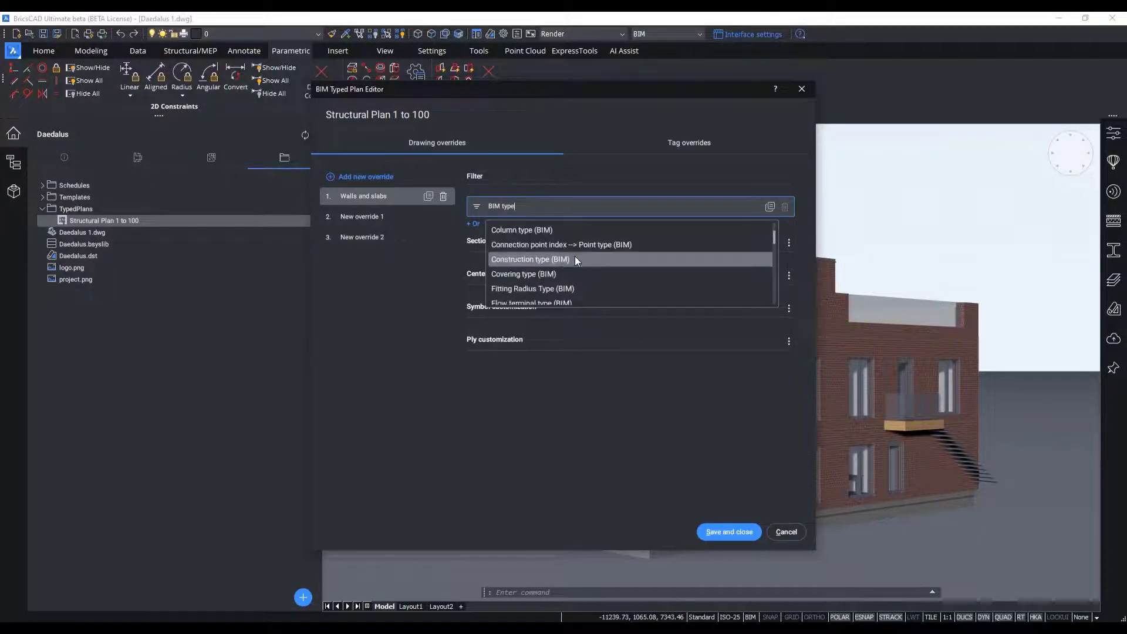
scroll(576, 256, "down", 5)
left_click(575, 257)
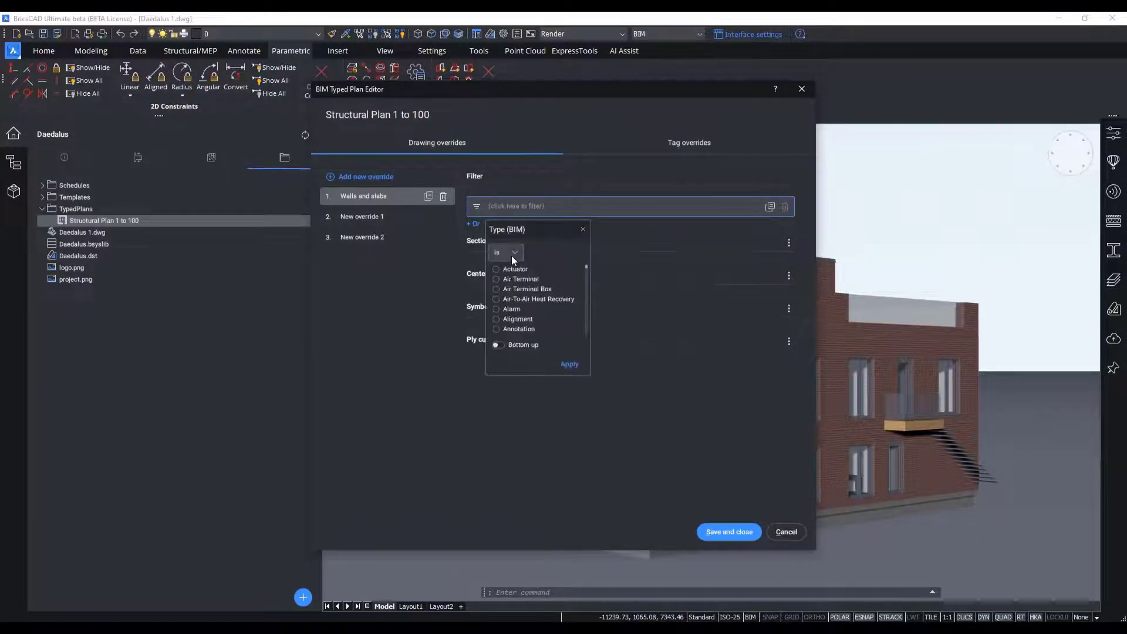
scroll(513, 314, "down", 20)
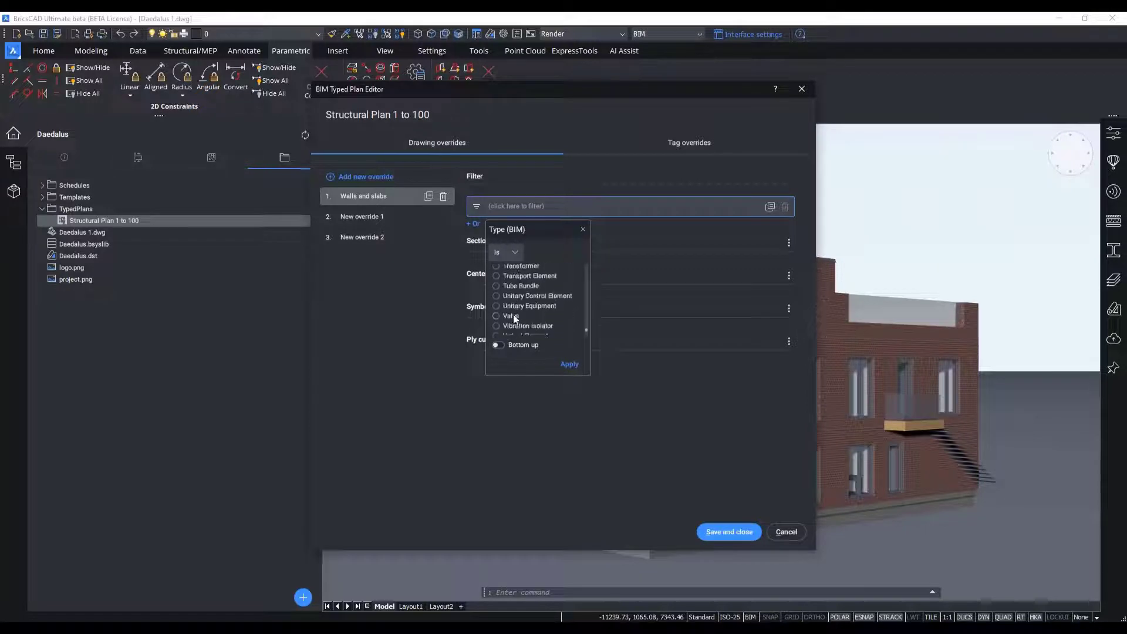
scroll(514, 314, "down", 2)
left_click(513, 315)
left_click(567, 364)
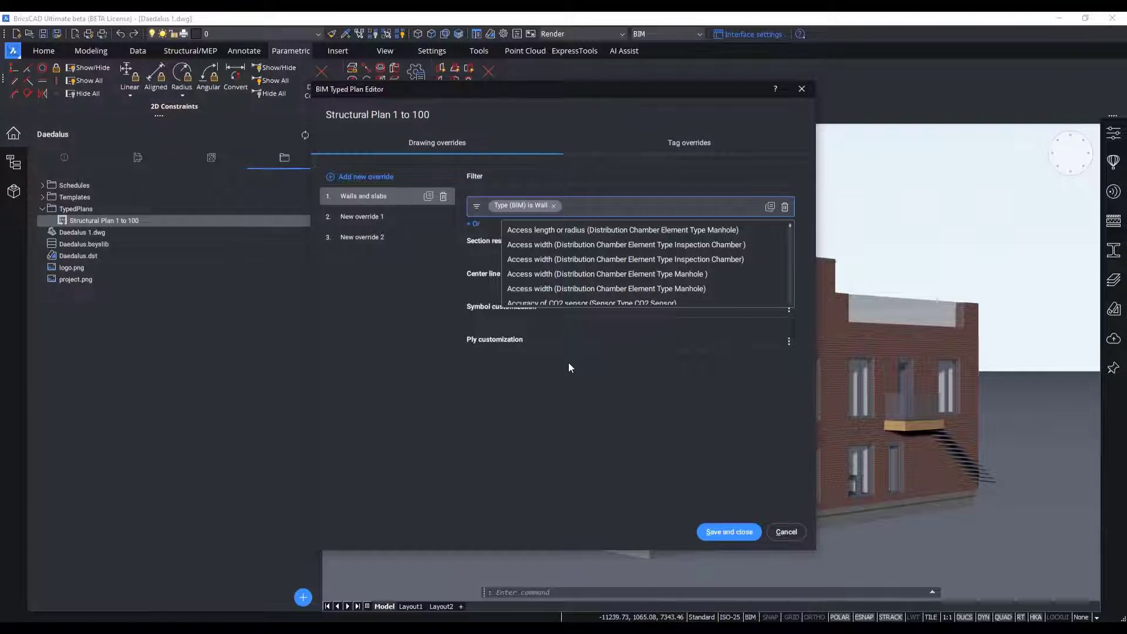
- Duplicate the wall filter as an "or" condition and set the copy to Type is Slab
left_click(769, 206)
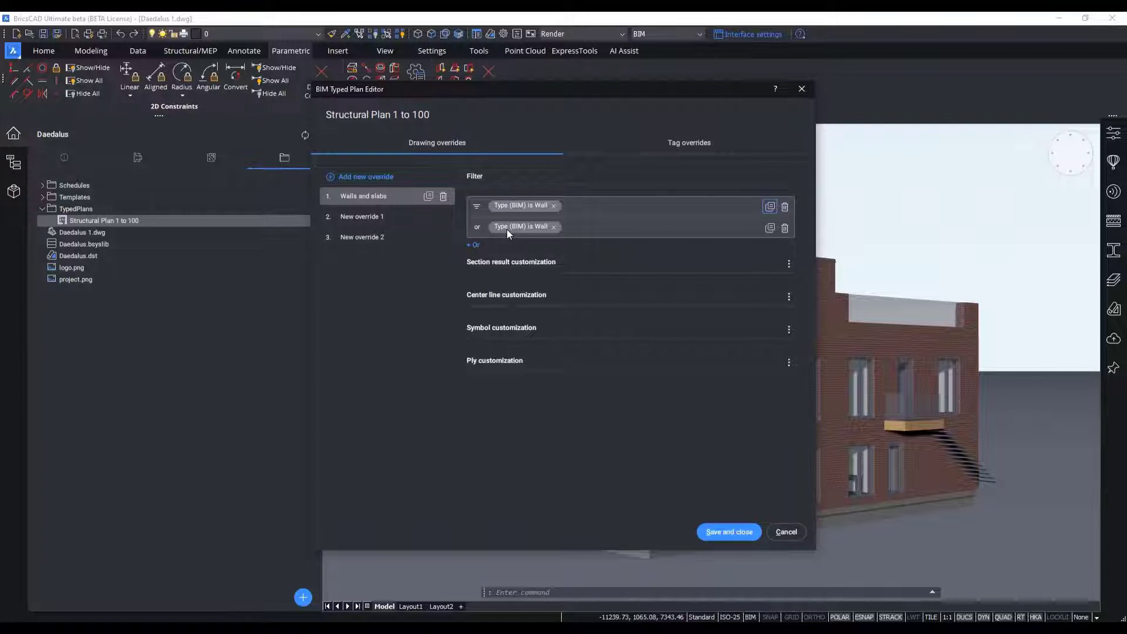
left_click(506, 229)
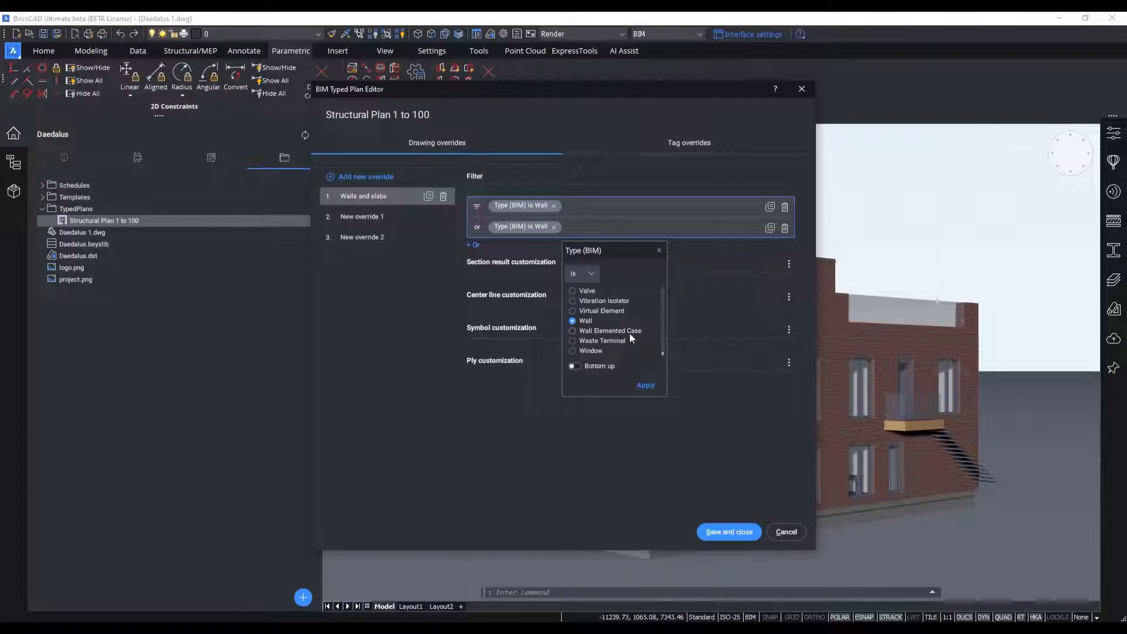
scroll(630, 333, "up", 5)
scroll(630, 333, "up", 3)
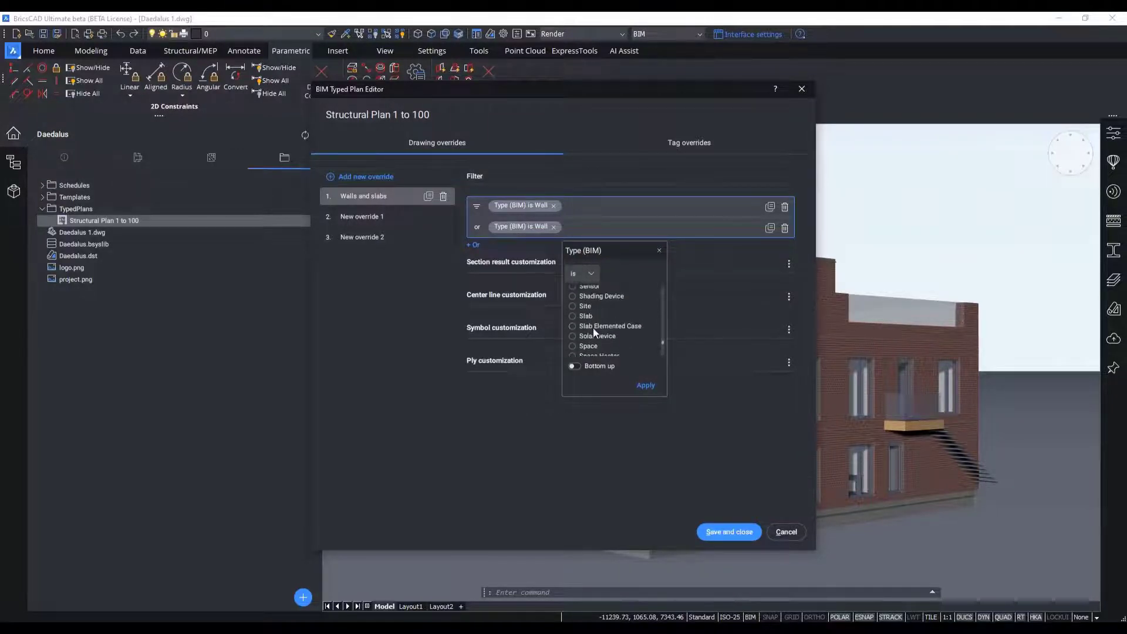
left_click(581, 317)
left_click(645, 387)
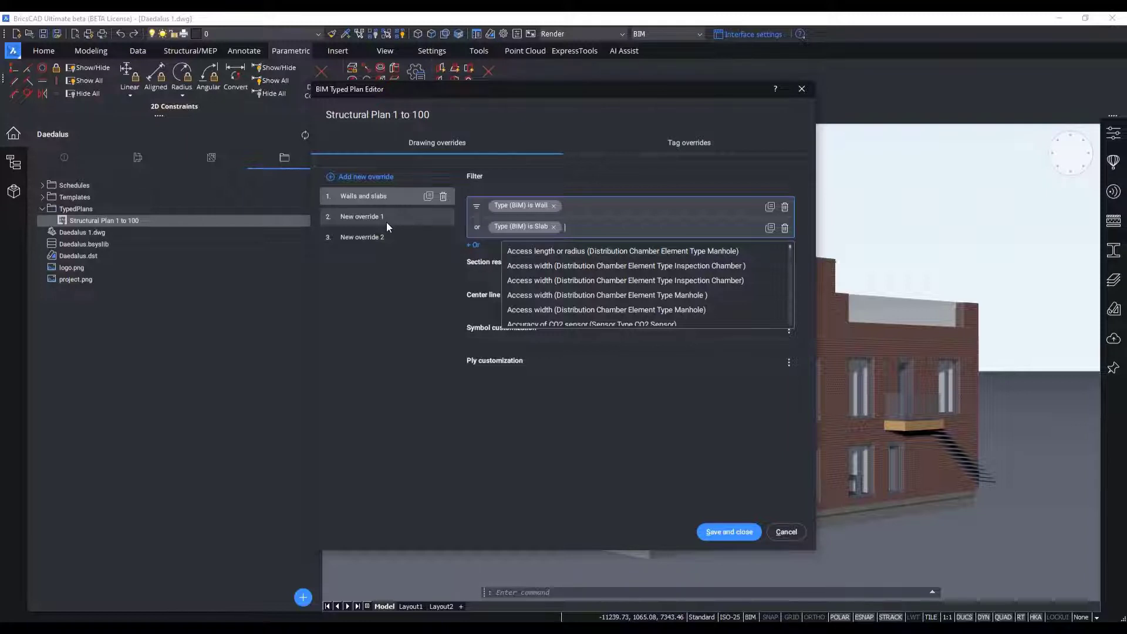
- Rename the first drawing override to "Loadbearing walls and slabs"
left_click(375, 199)
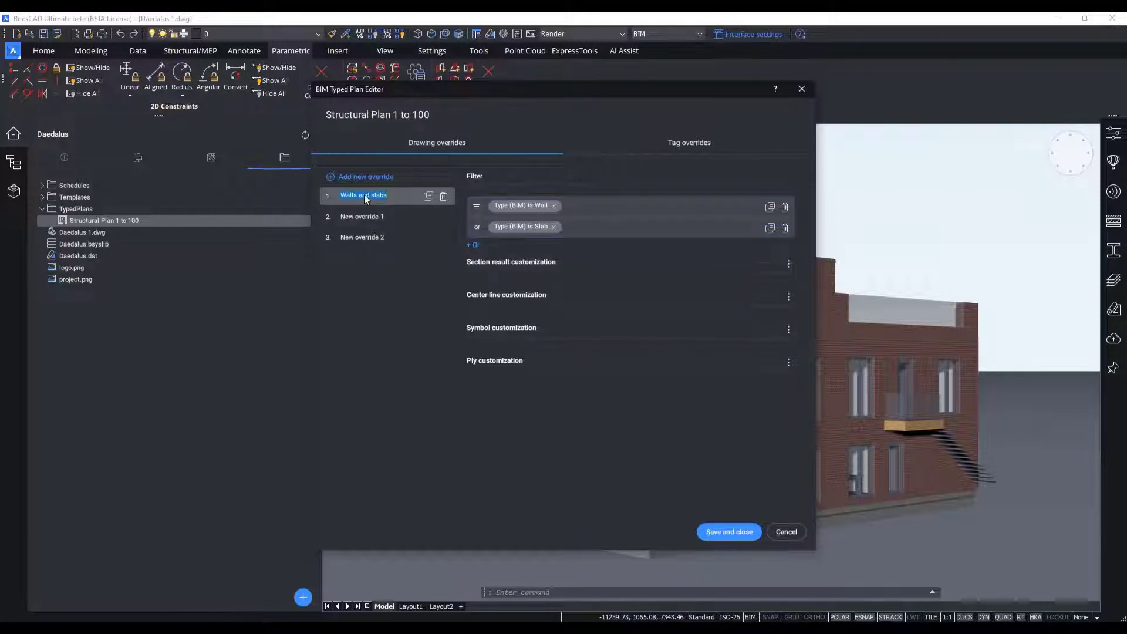
key("BackSpace")
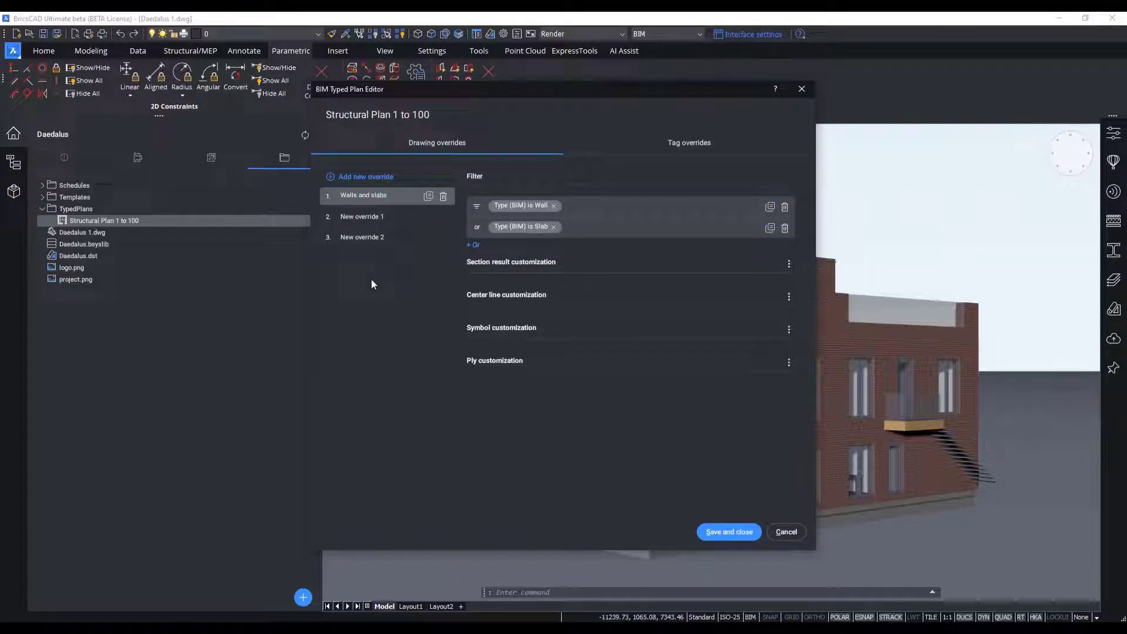
type("Loadbearing w")
- Add the condition Load bearing is true to the wall filter of the Loadbearing walls and slabs override
left_click(376, 236)
left_click(526, 205)
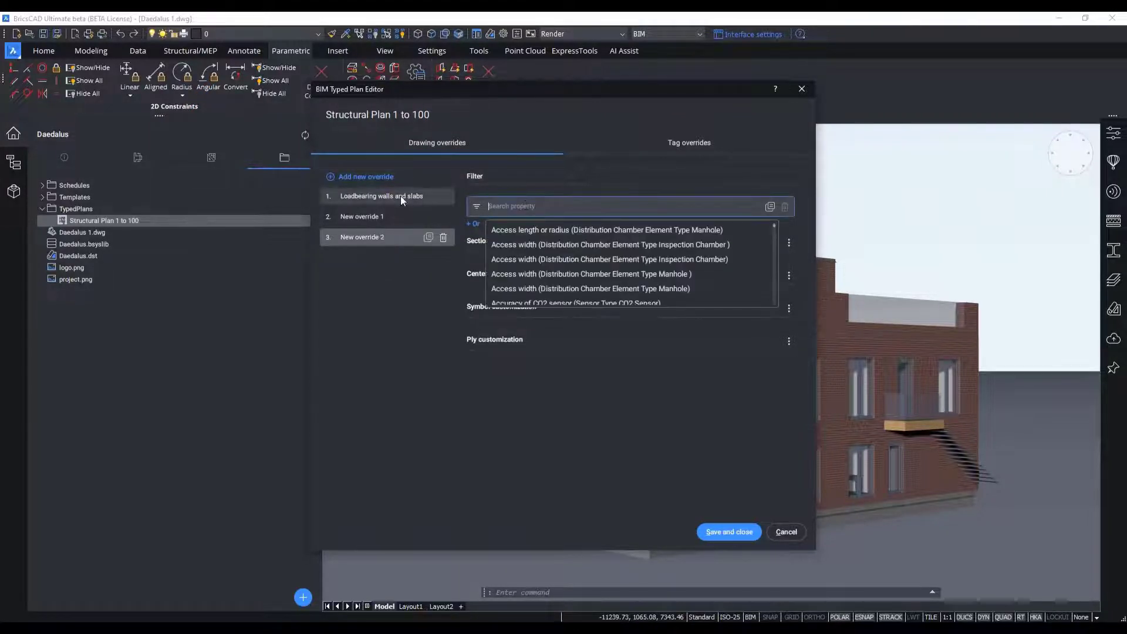
left_click(401, 196)
left_click(579, 208)
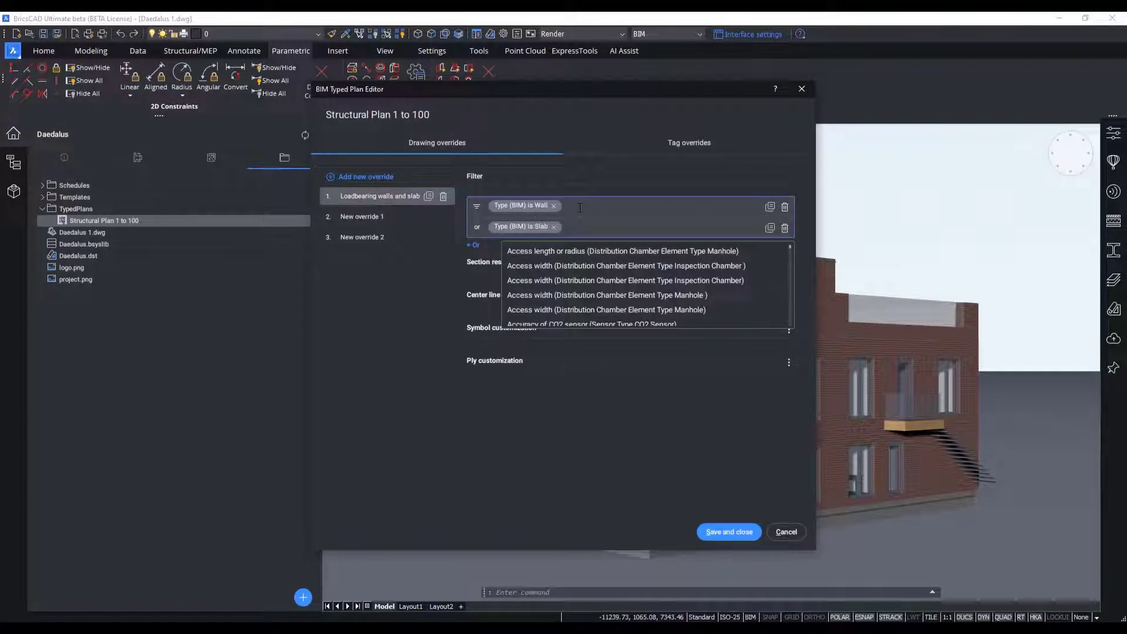
type("loadbear")
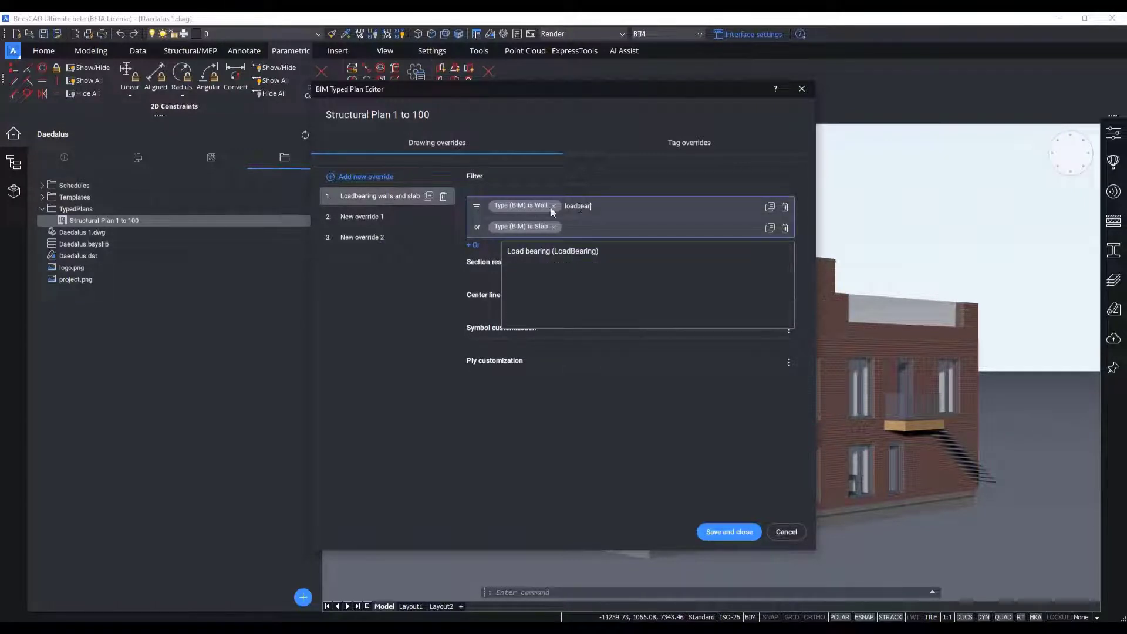
left_click(573, 250)
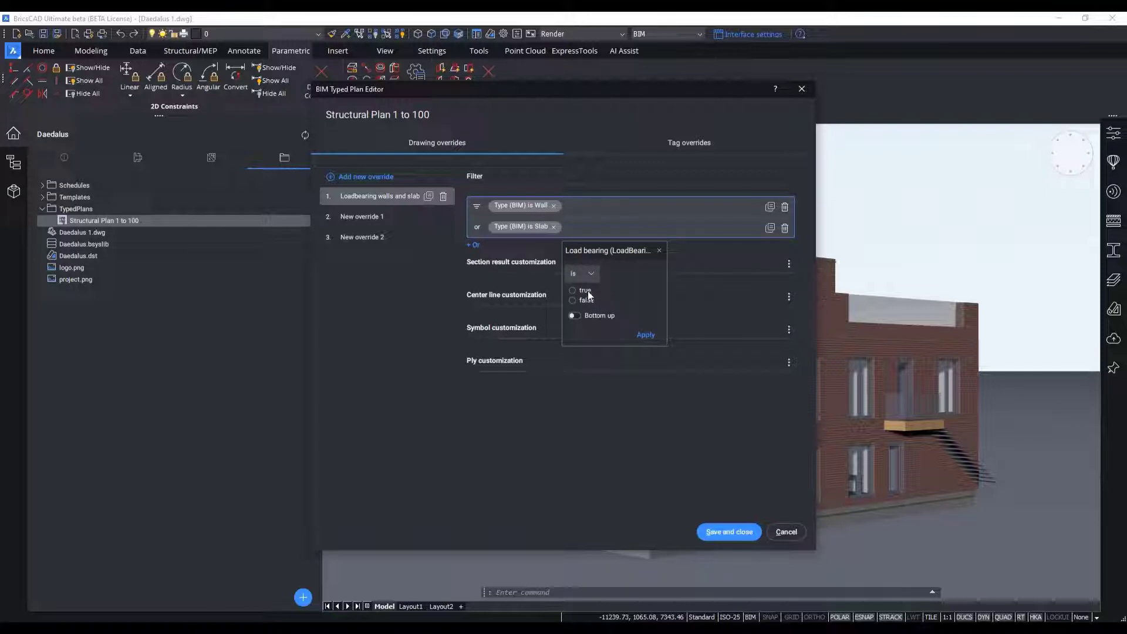
left_click(645, 336)
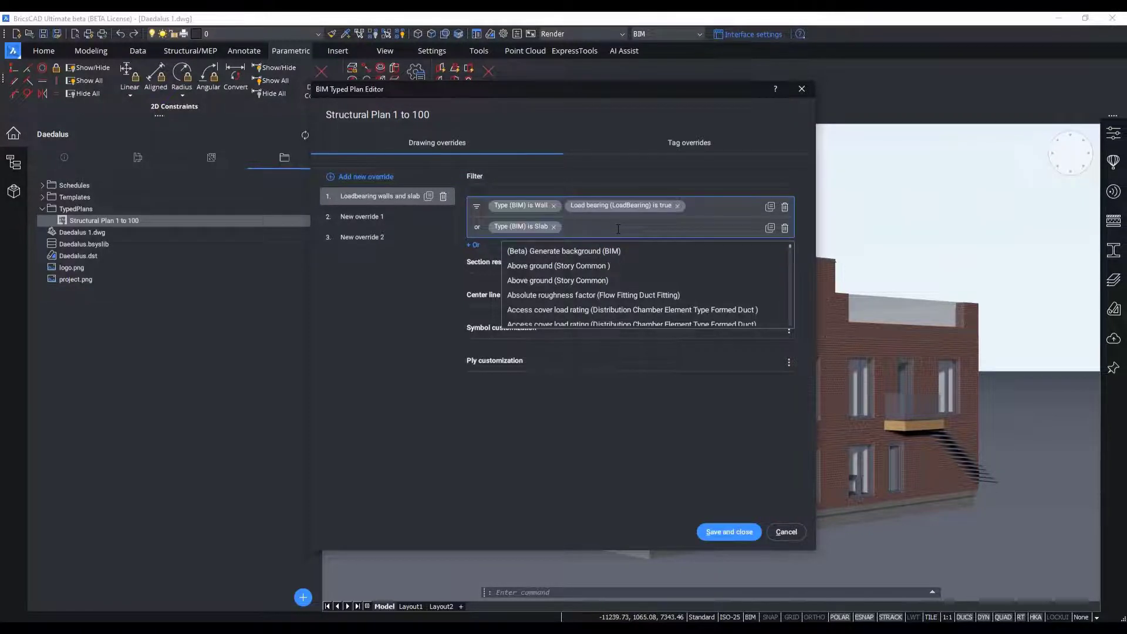
- Add the condition Load bearing is true to the slab filter of the Loadbearing walls and slabs override
type("loadb")
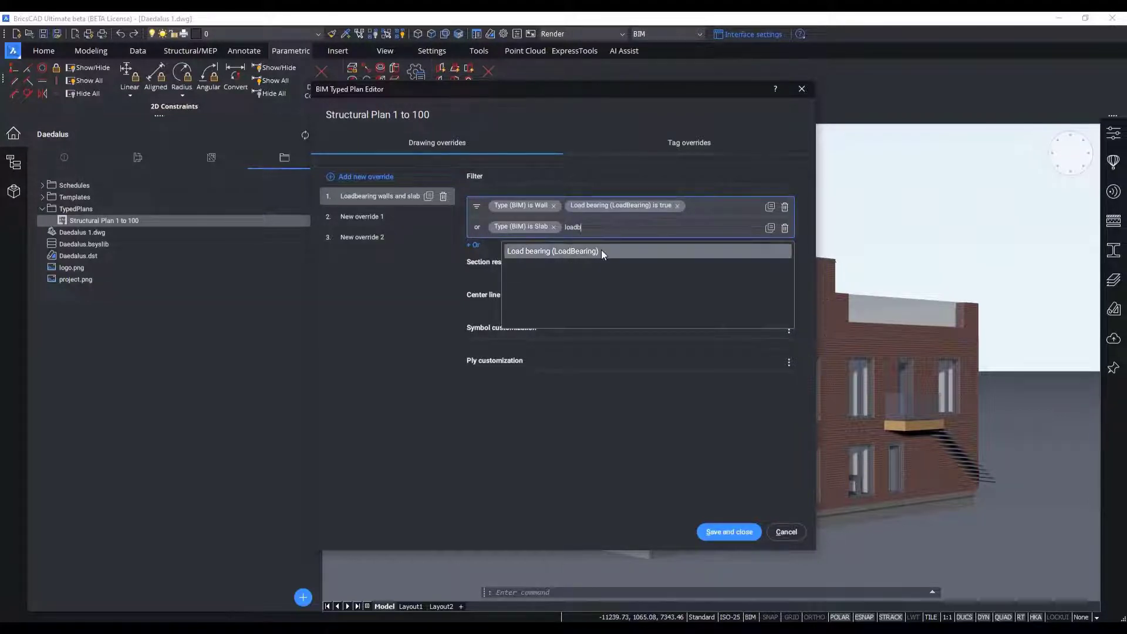
left_click(602, 250)
left_click(583, 291)
left_click(645, 336)
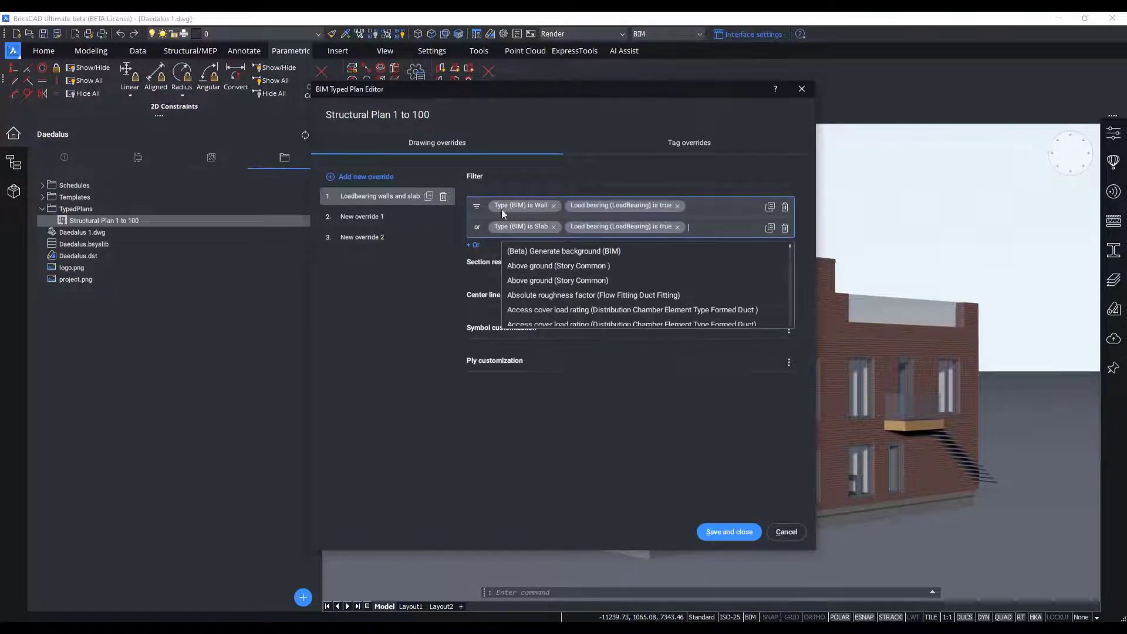
left_click(403, 321)
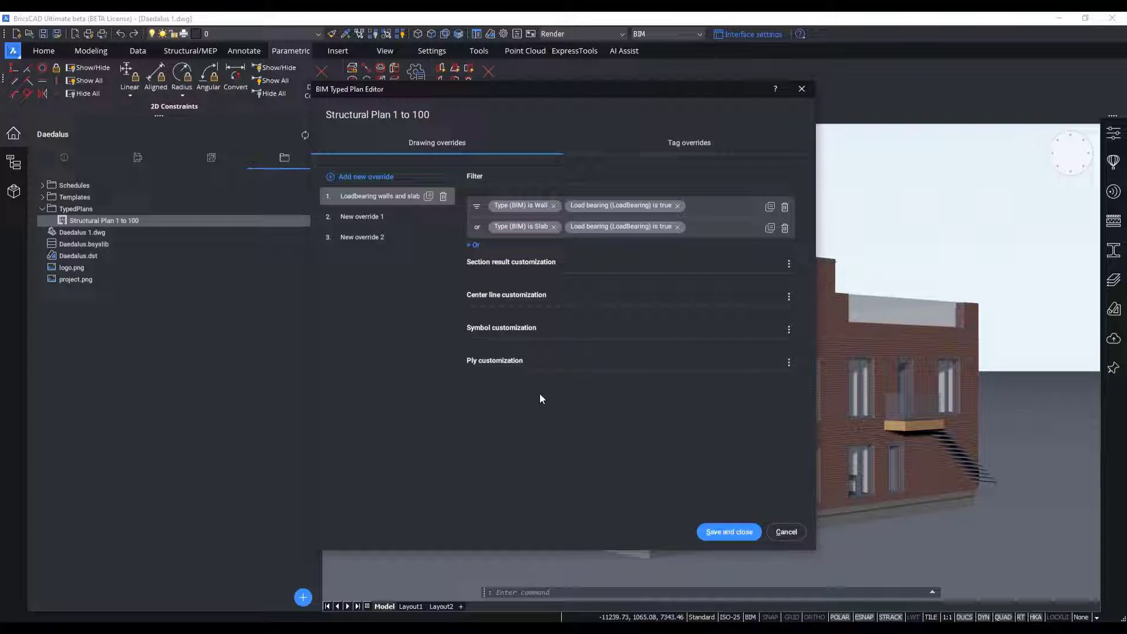
- Rename the second drawing override to "Other loadbearing elements"
left_click(369, 219)
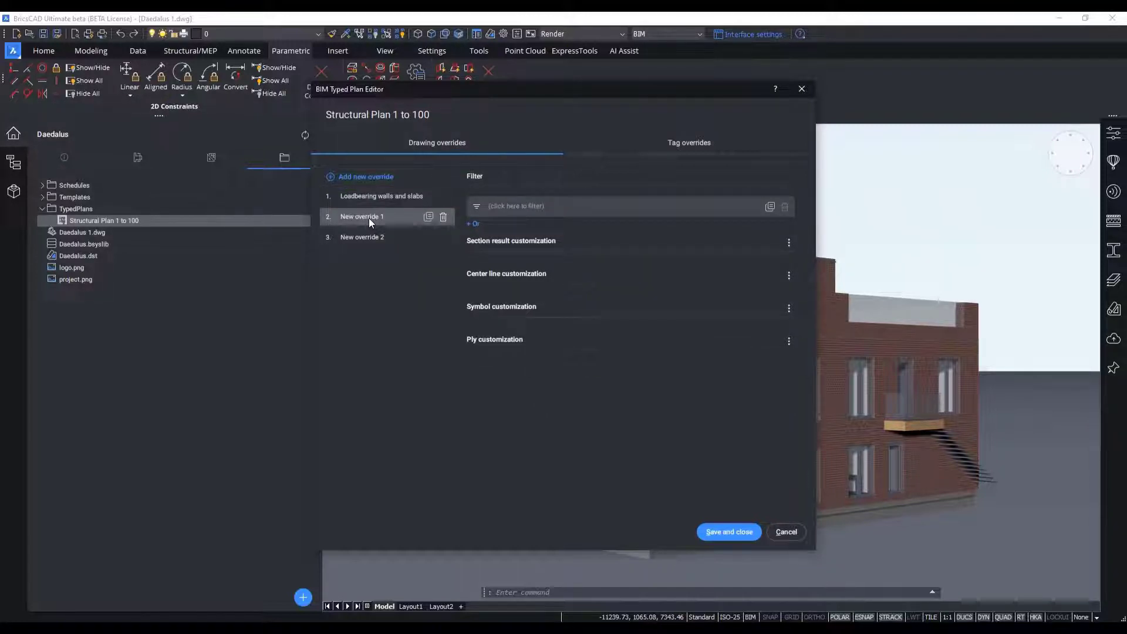
type("Other loadberin")
key("BackSpace")
key("BackSpace")
key("BackSpace")
type("aring elements")
- Filter the Other loadbearing elements override by the property Load bearing is true
left_click(505, 209)
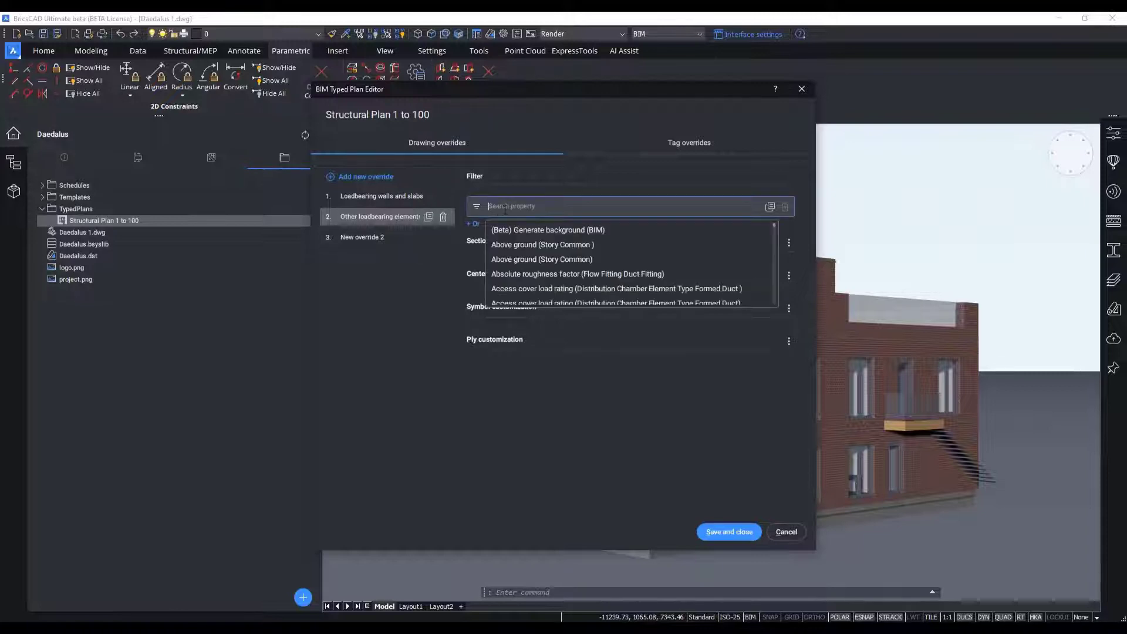
type("loadbear")
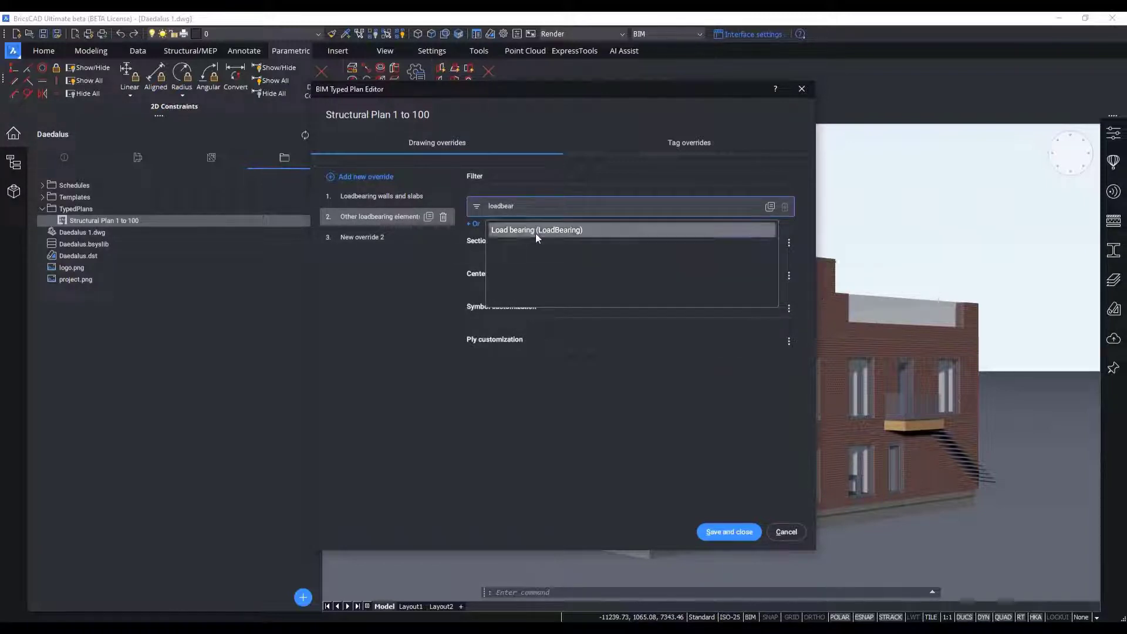
left_click(536, 232)
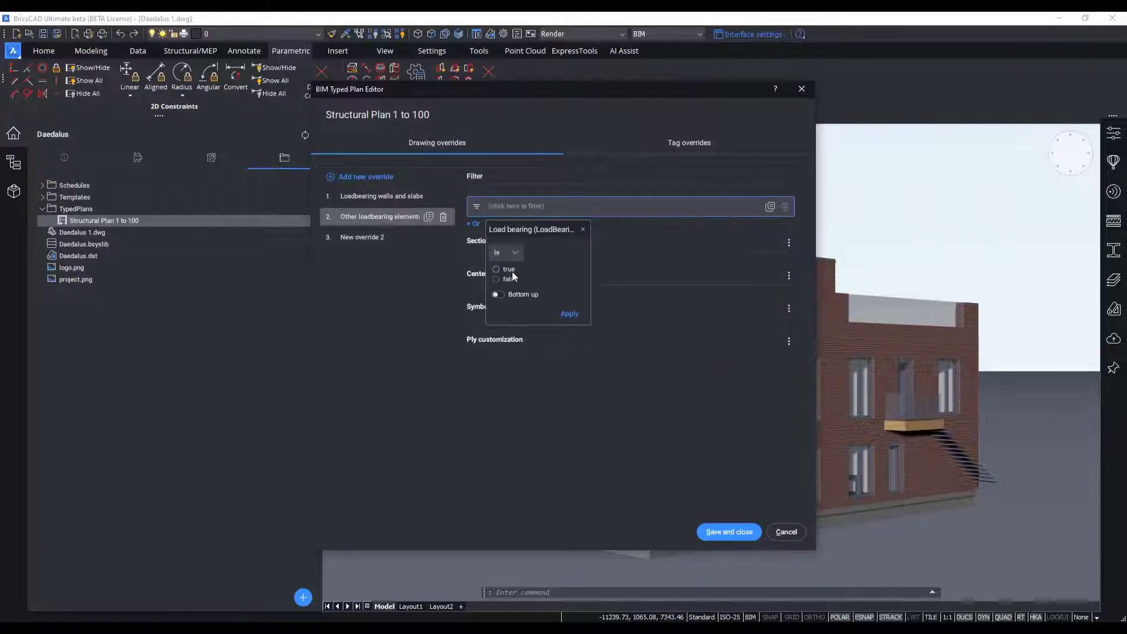
left_click(508, 269)
left_click(569, 314)
left_click(410, 306)
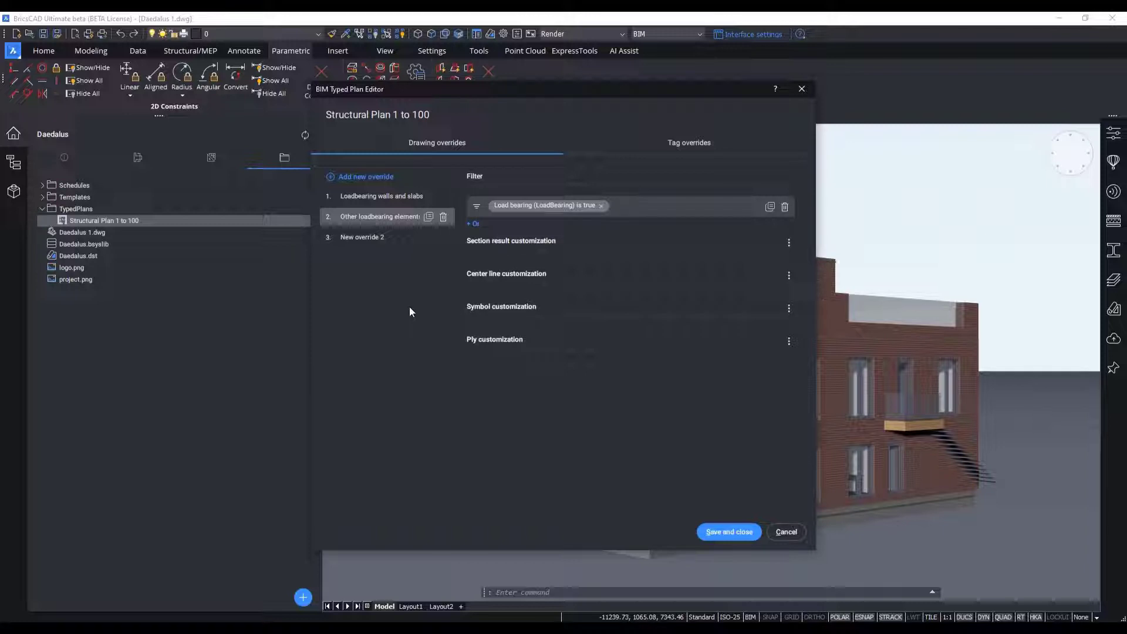
- Rename the third drawing override to "All other elements"
double_click(371, 238)
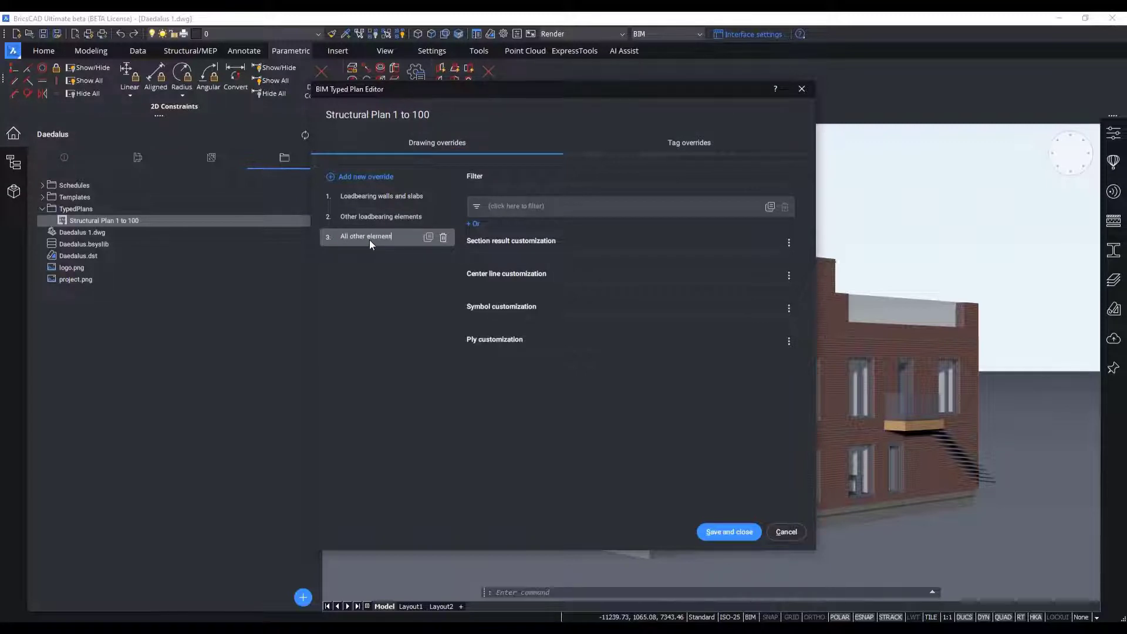
left_click(514, 204)
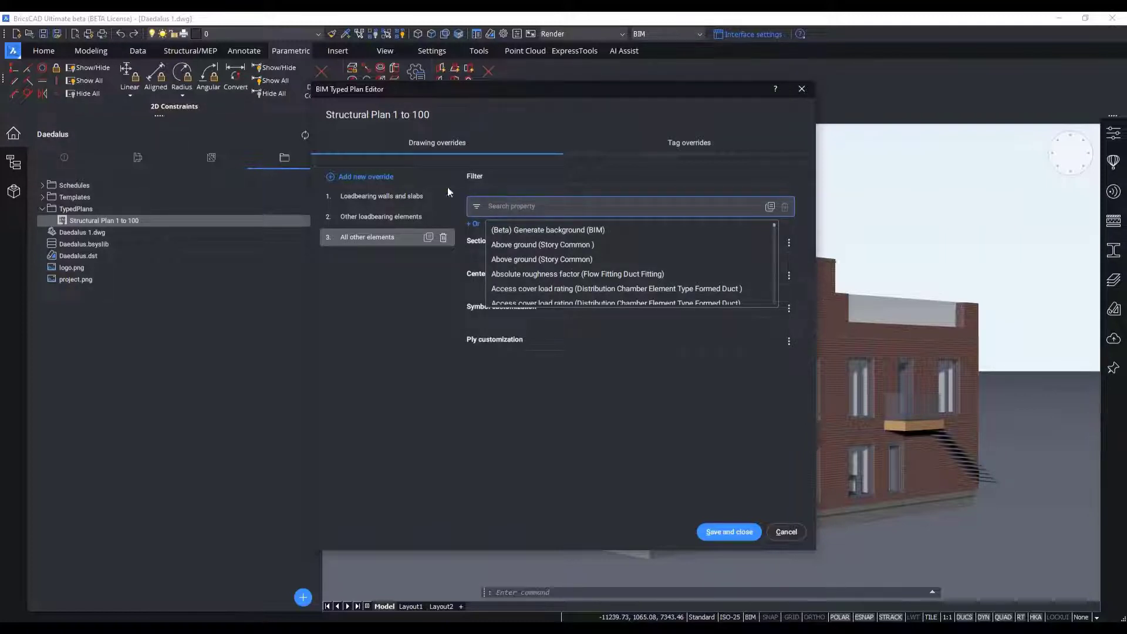
- Add a Background customization to the section results of the Loadbearing walls and slabs override
left_click(386, 196)
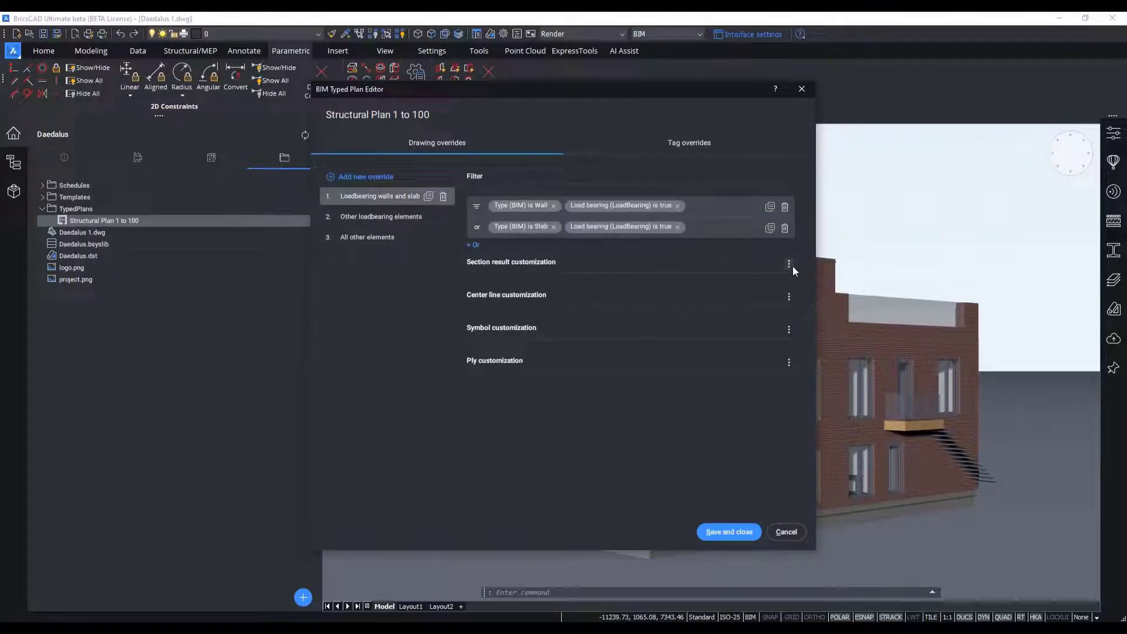
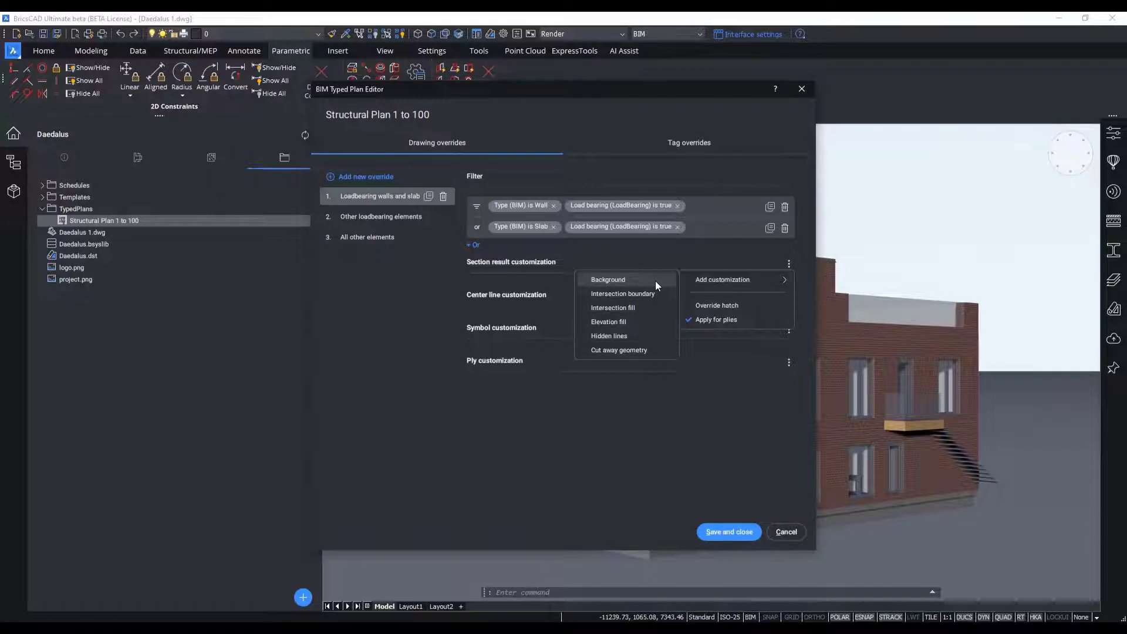
left_click(656, 281)
left_click(447, 317)
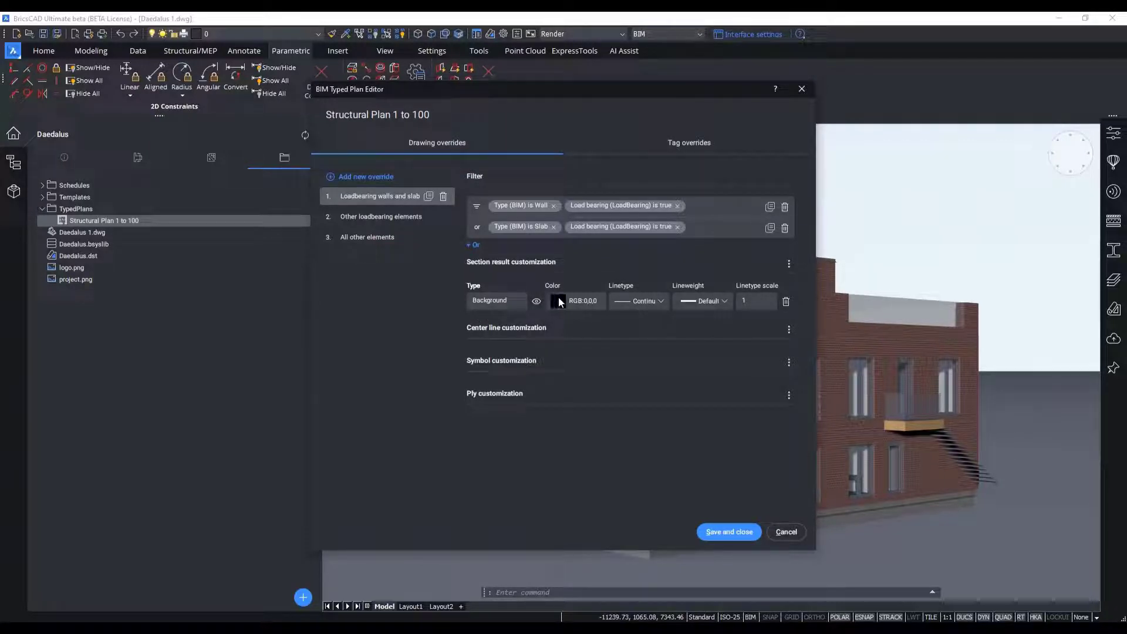
left_click(536, 301)
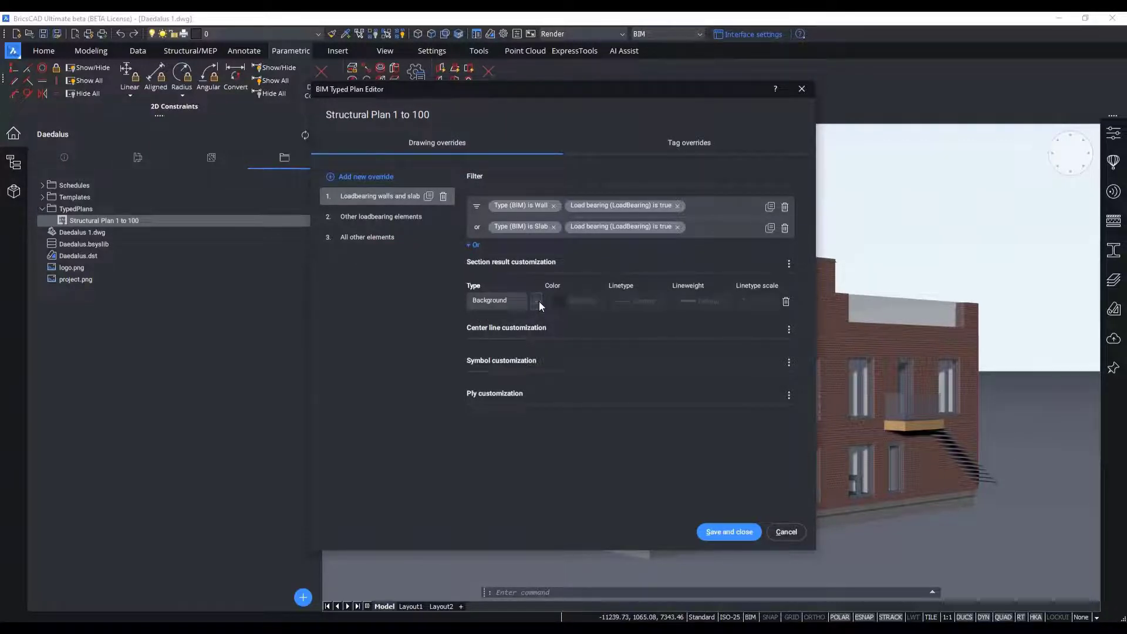
left_click(536, 302)
left_click(577, 301)
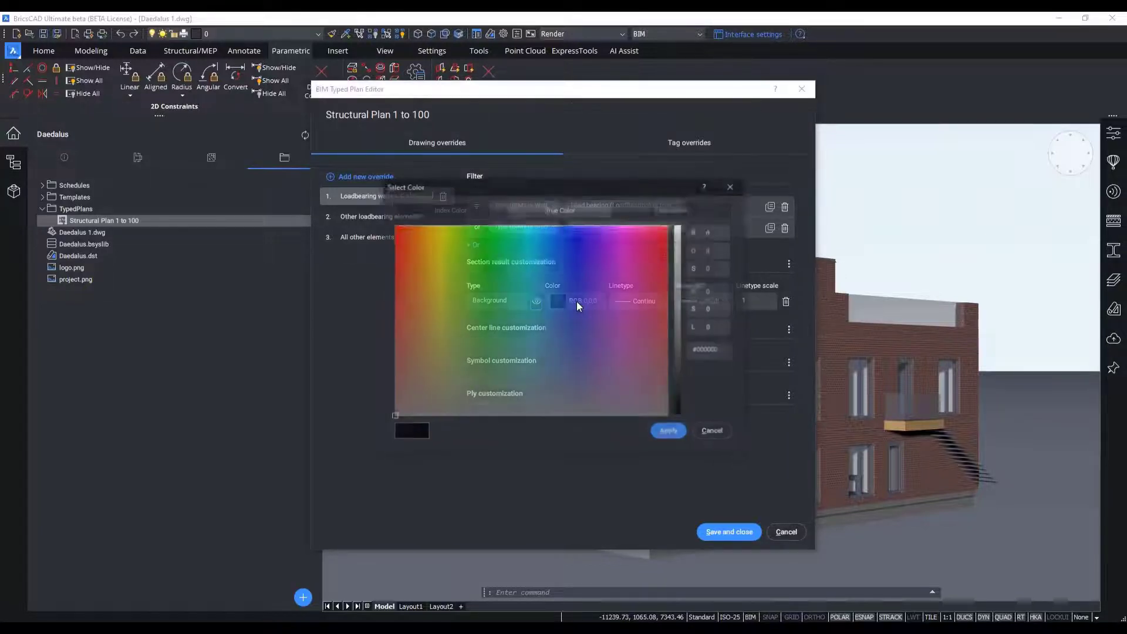
left_click(713, 432)
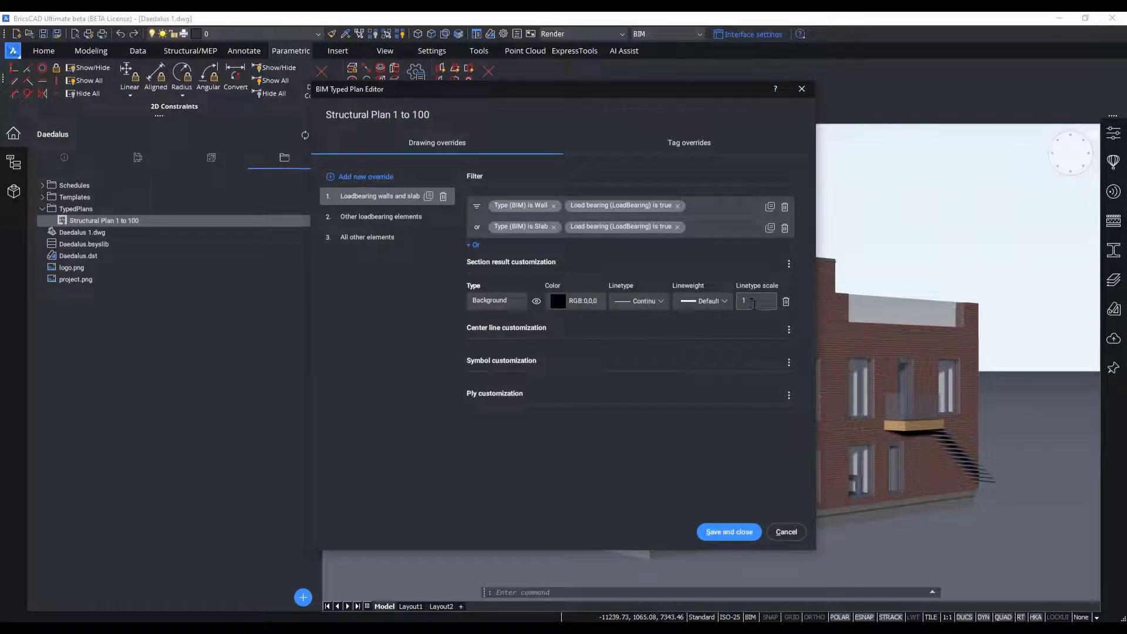
- Enable the hatch override for the section results of the Loadbearing walls and slabs override
left_click(789, 264)
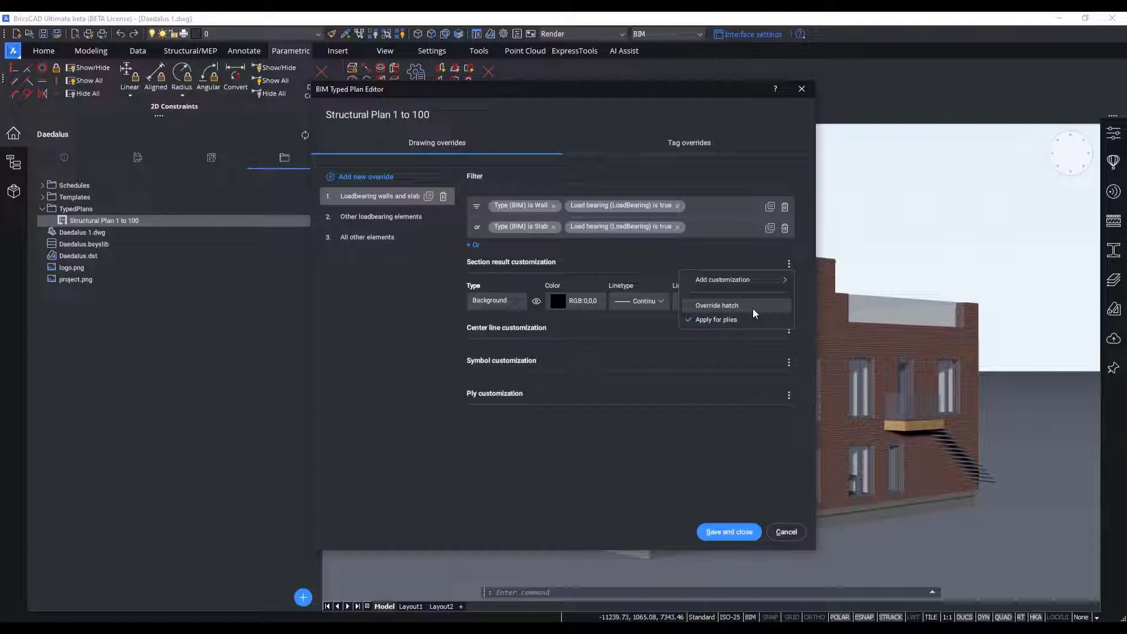
left_click(753, 308)
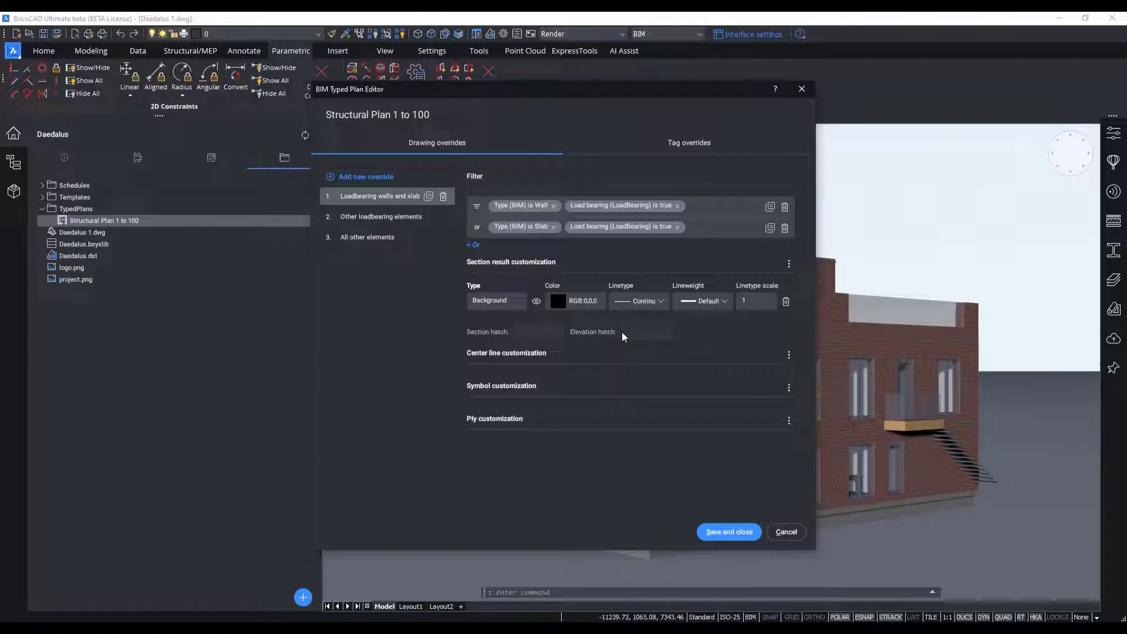
left_click(540, 333)
left_click(548, 305)
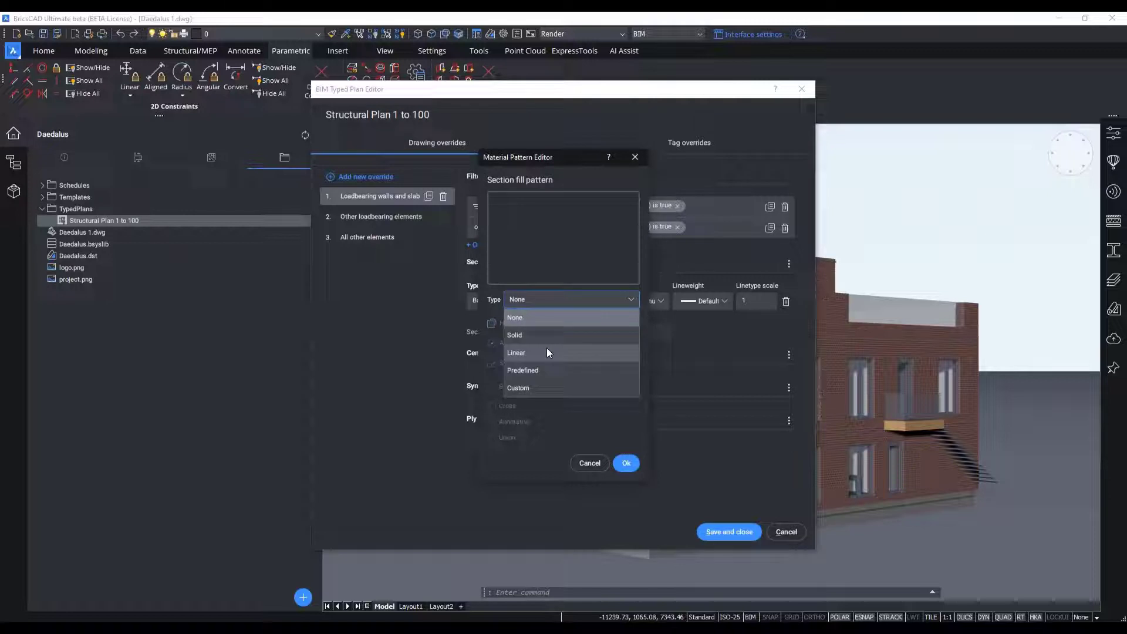
left_click(547, 351)
left_click(555, 300)
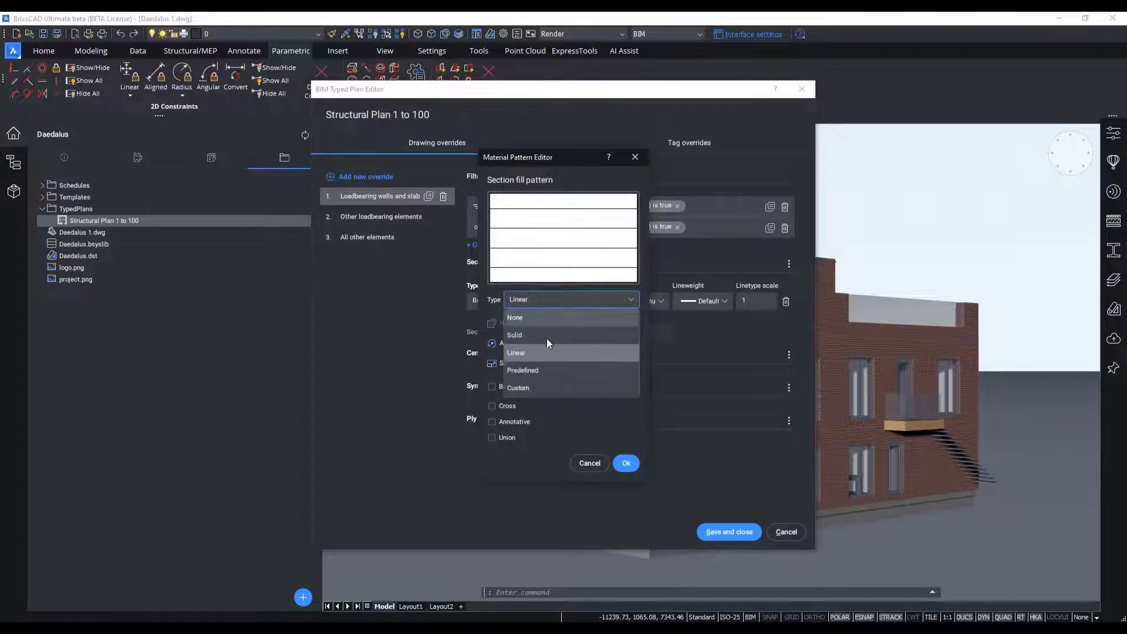
left_click(545, 371)
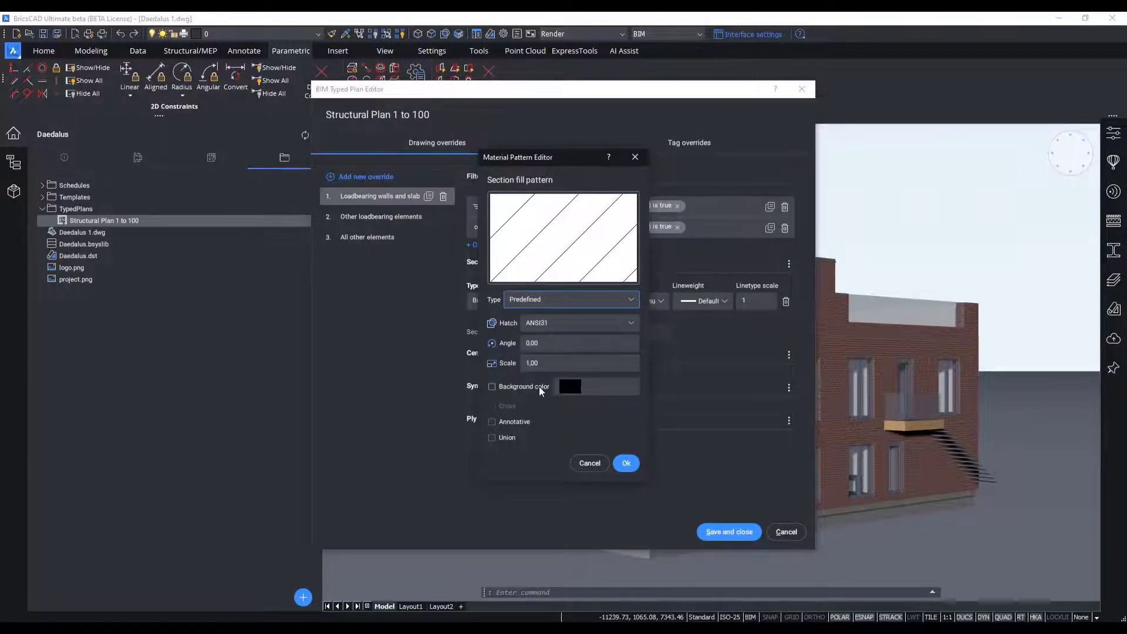
left_click(541, 389)
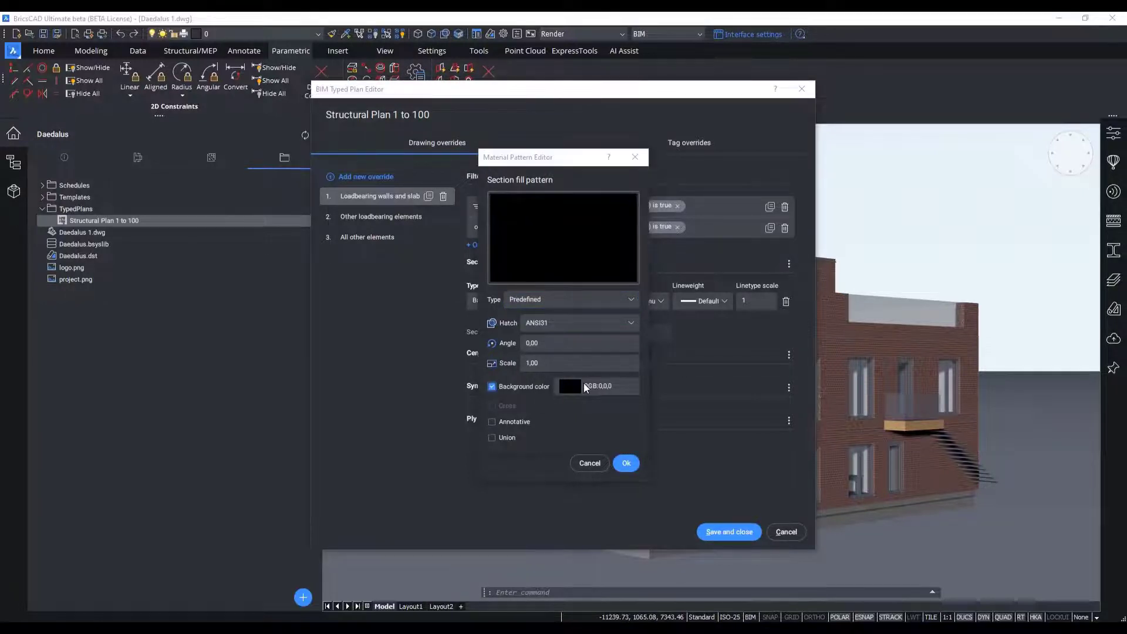
left_click(583, 385)
left_click(463, 301)
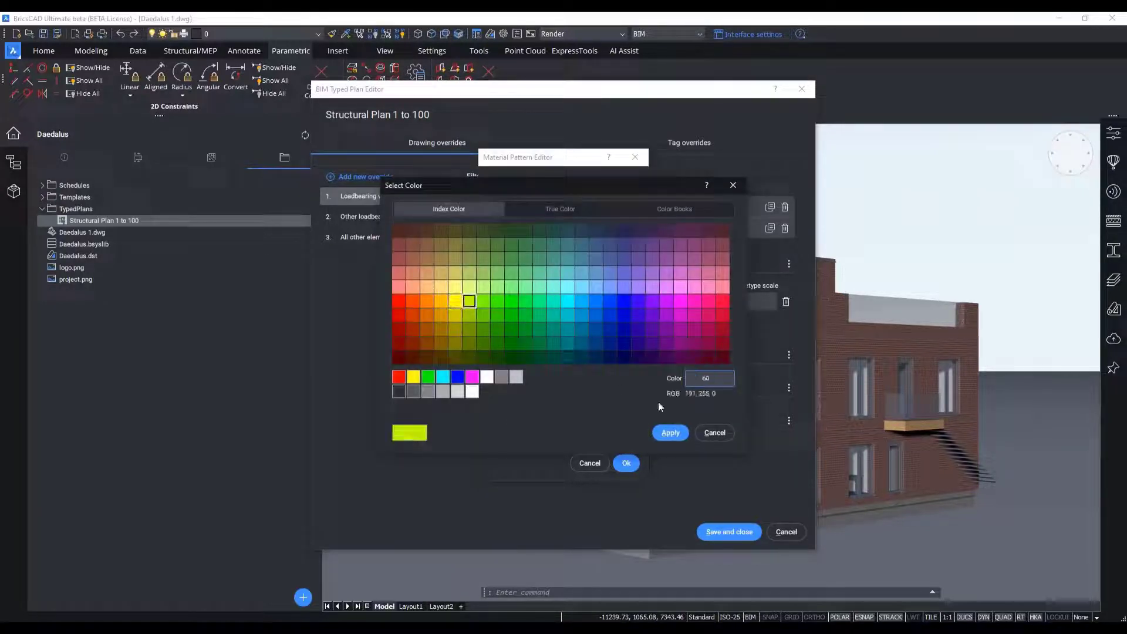
left_click(671, 433)
left_click(587, 463)
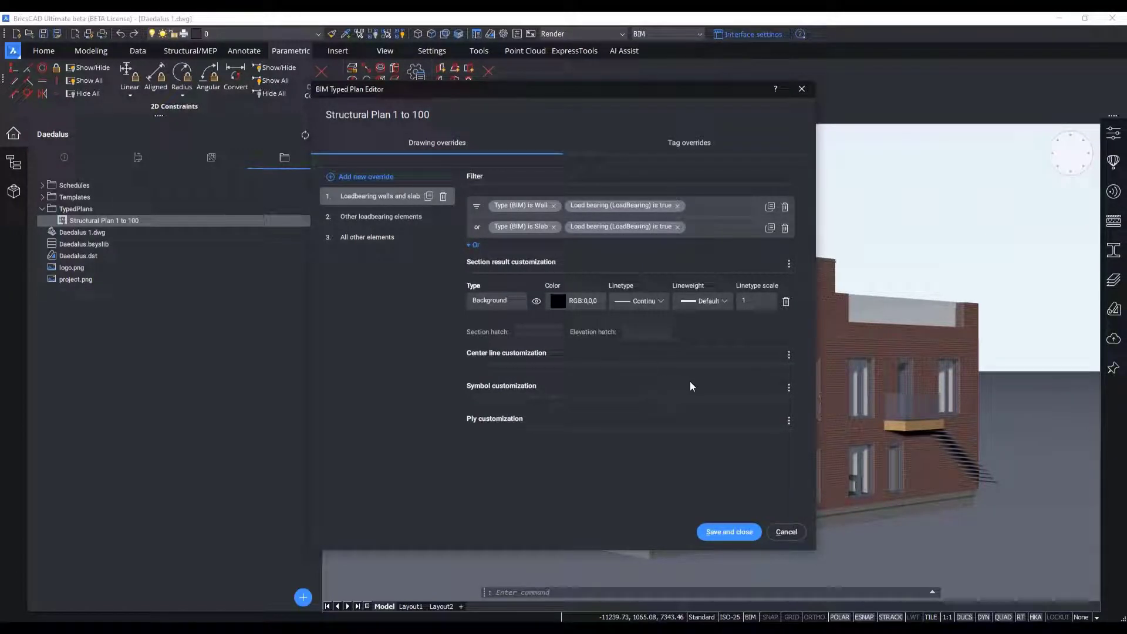
left_click(788, 266)
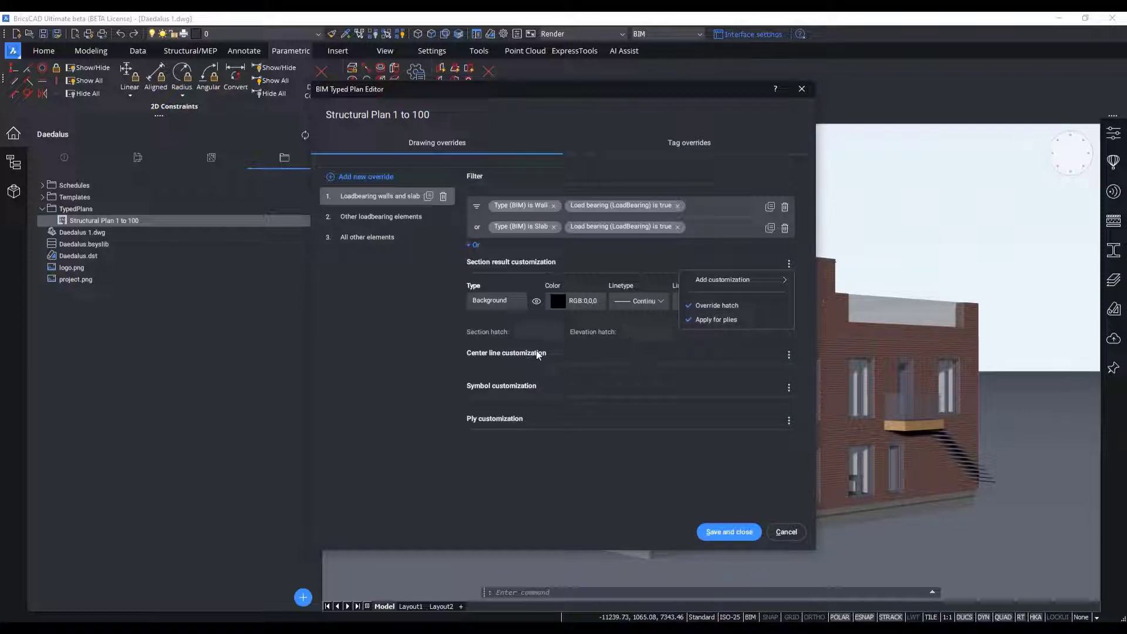
left_click(440, 347)
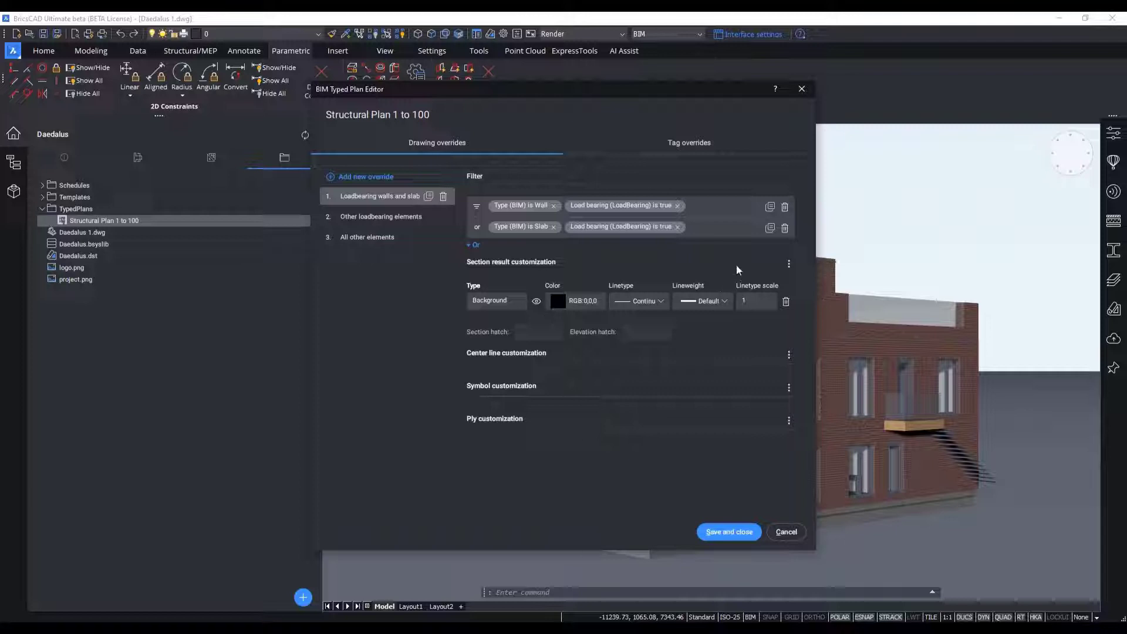
- Add Intersection fill and Intersection boundary customizations to the section results of the Loadbearing walls and slabs override
left_click(789, 264)
mouse_move(738, 284)
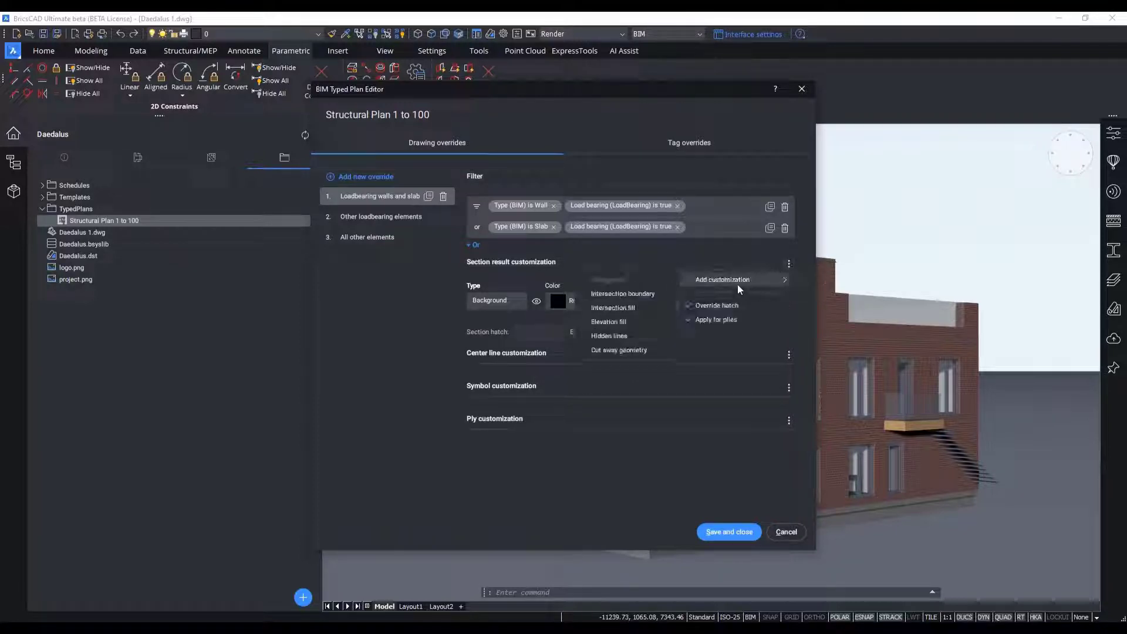
left_click(638, 309)
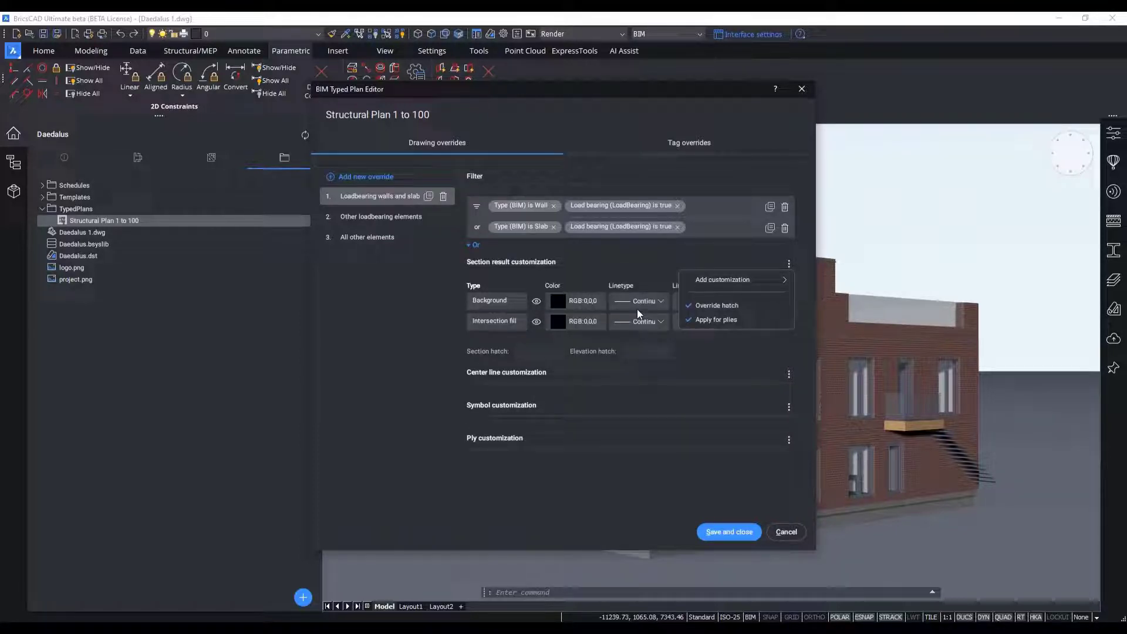
mouse_move(693, 281)
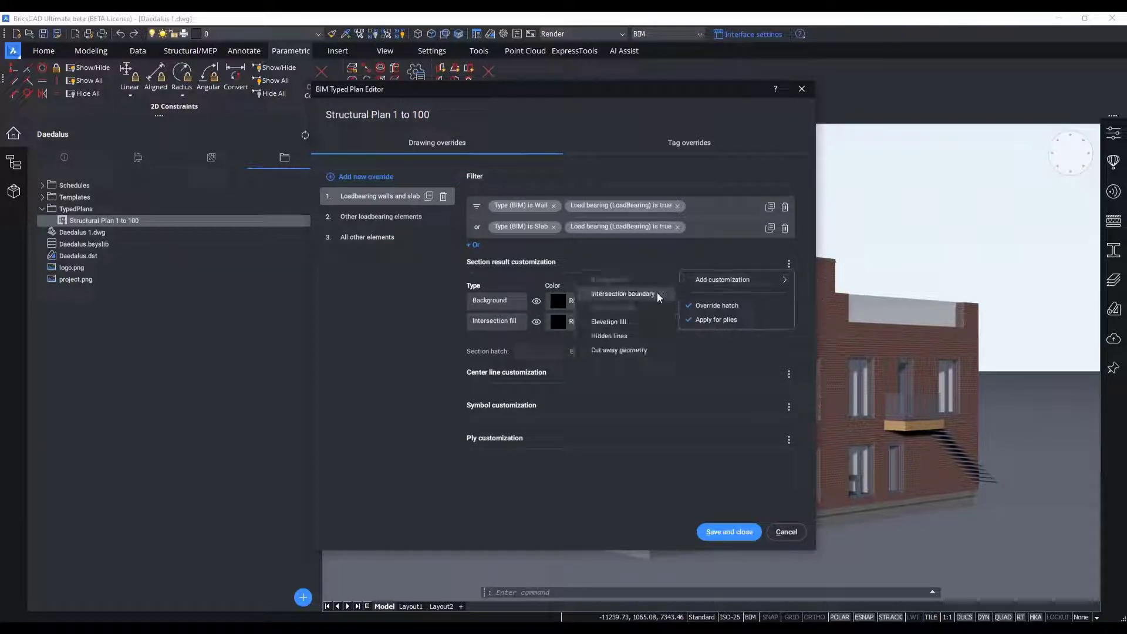
left_click(656, 293)
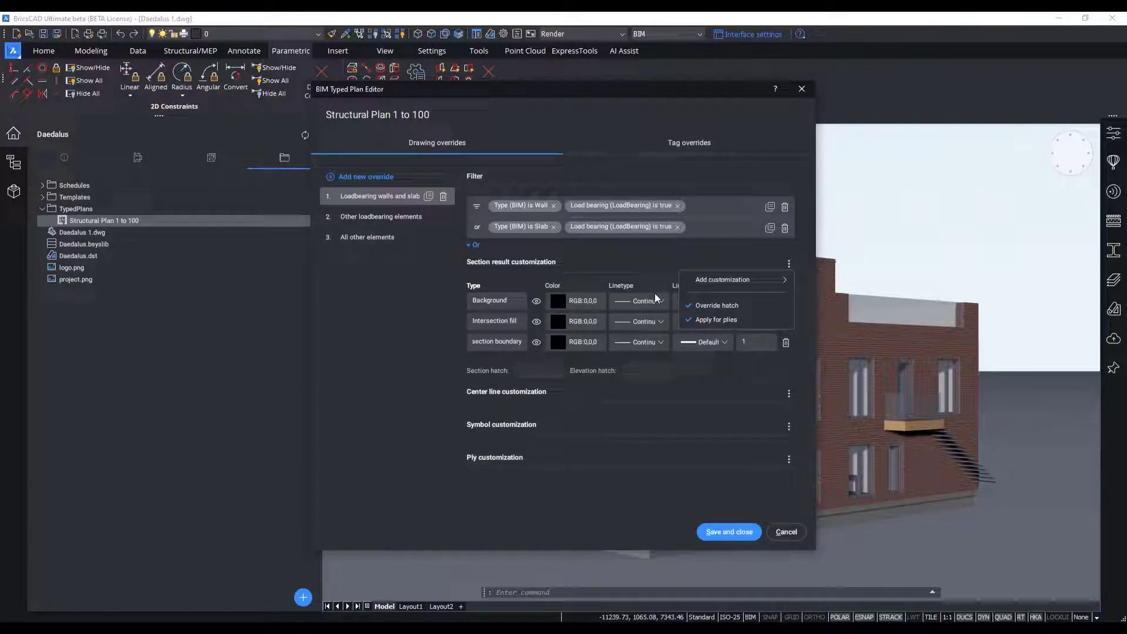
- Set the Intersection fill color to index color 9 for the Loadbearing walls and slabs override
left_click(575, 326)
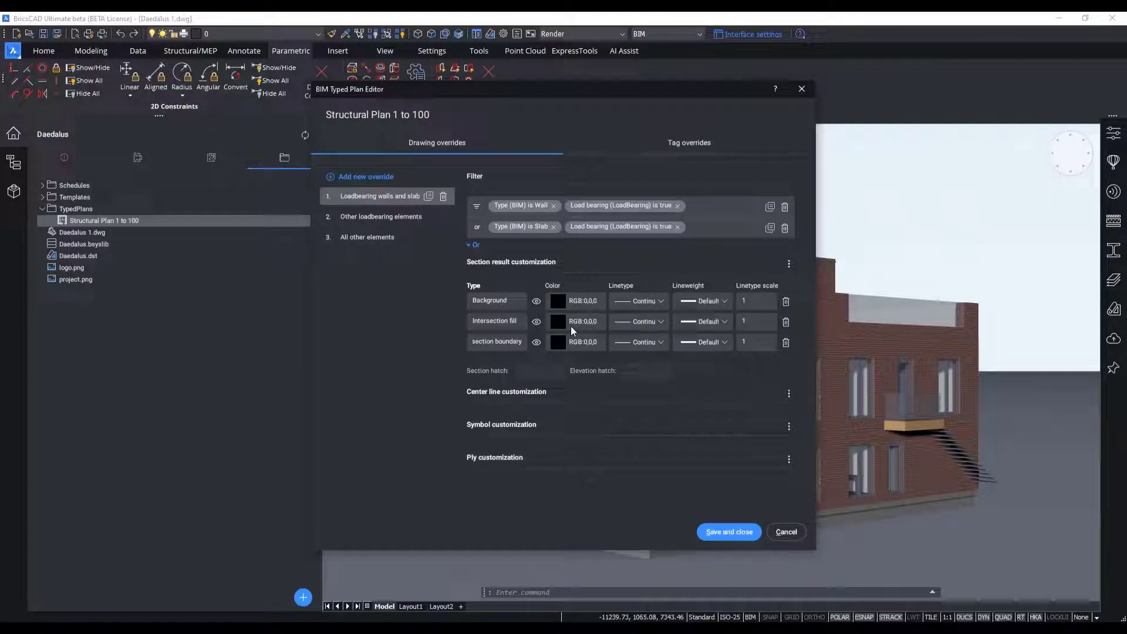
left_click(441, 208)
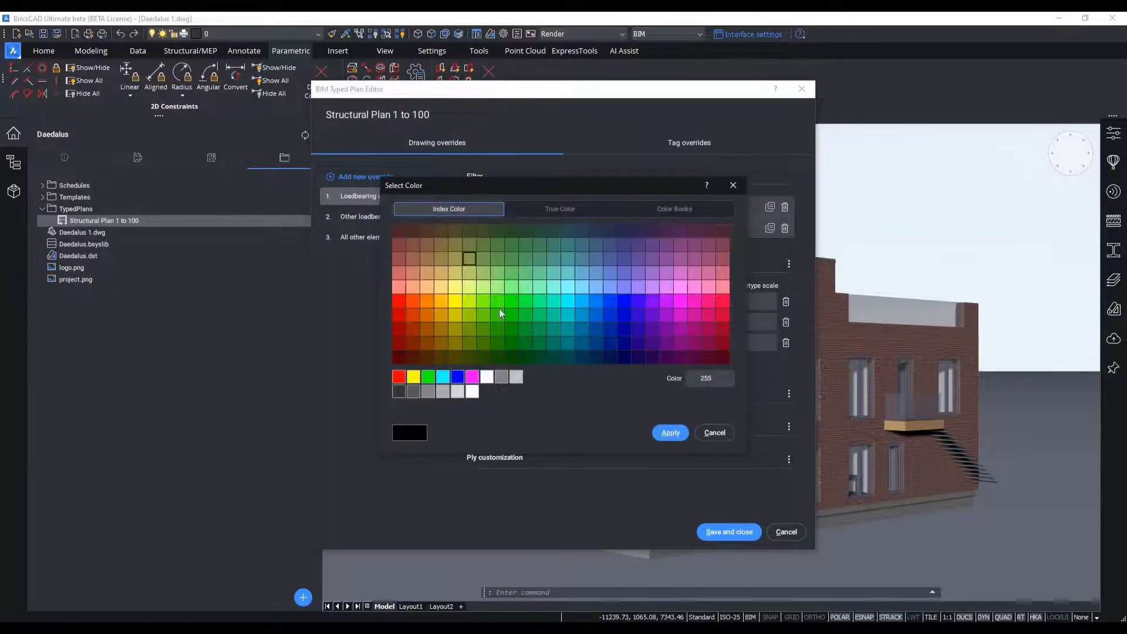
left_click(516, 376)
left_click(671, 433)
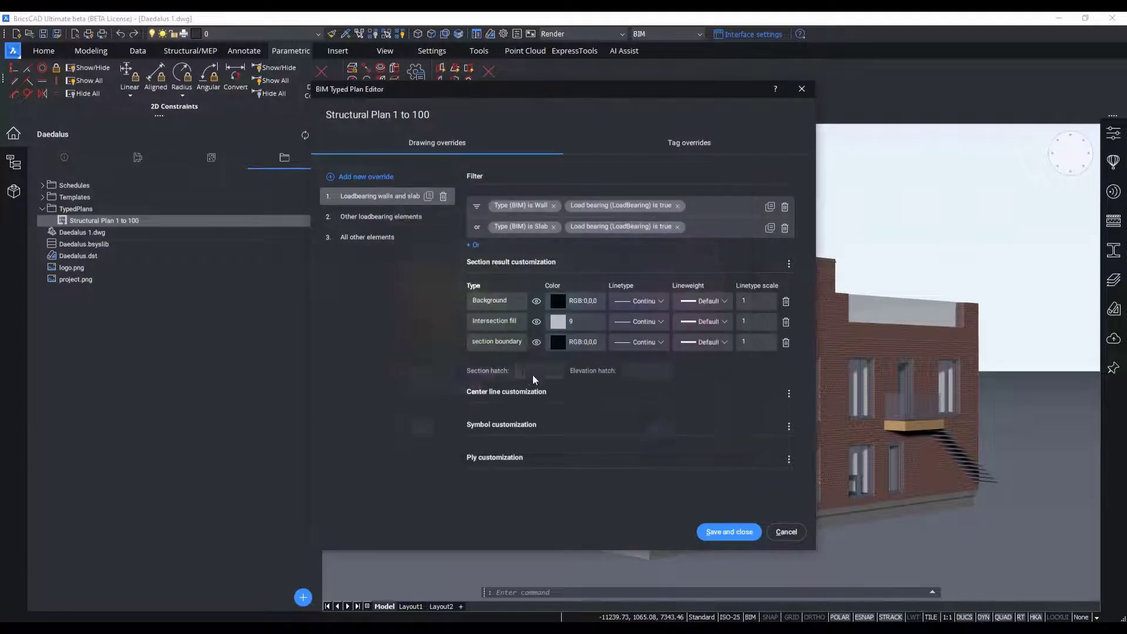
- Give the Intersection boundary of the Loadbearing walls and slabs override index color 8 and a 0.25 mm lineweight
left_click(554, 342)
left_click(448, 208)
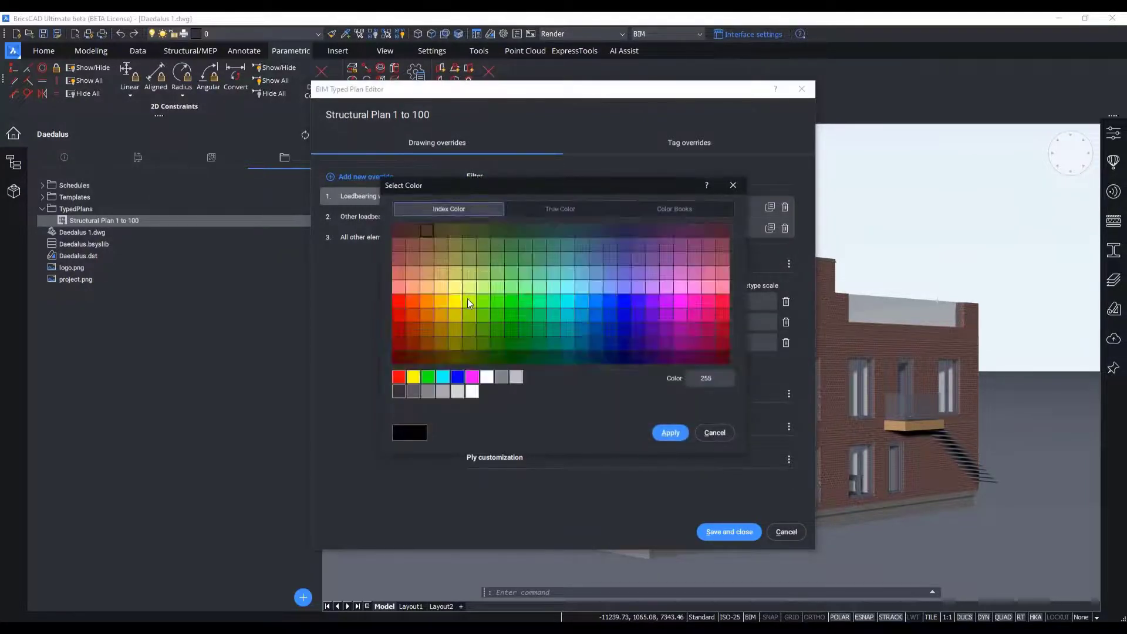
left_click(501, 376)
left_click(670, 432)
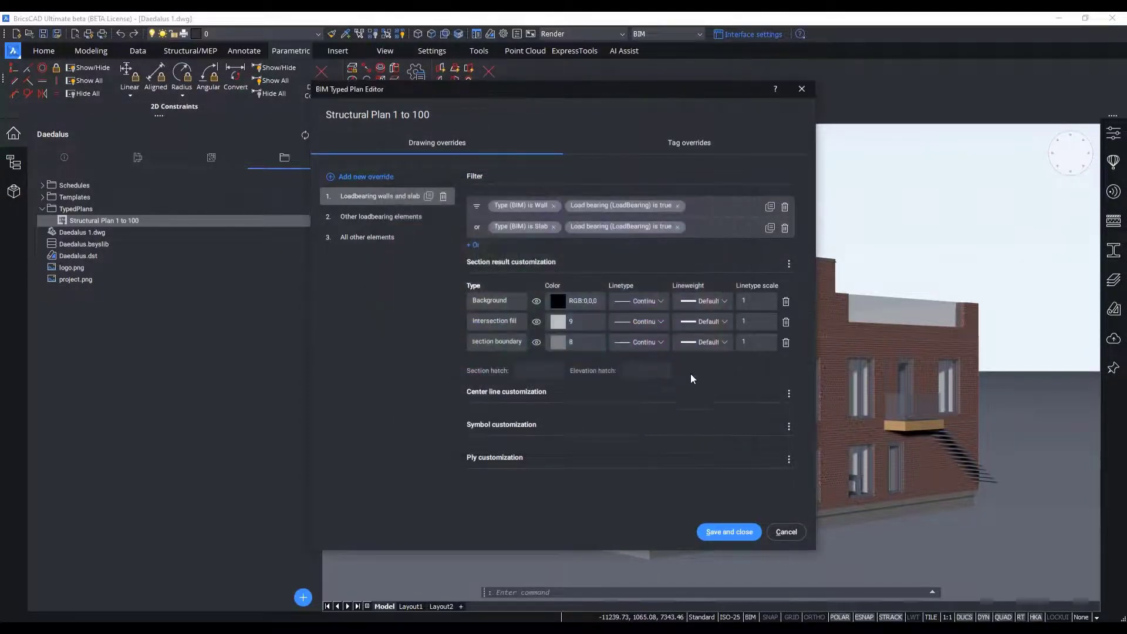
left_click(717, 346)
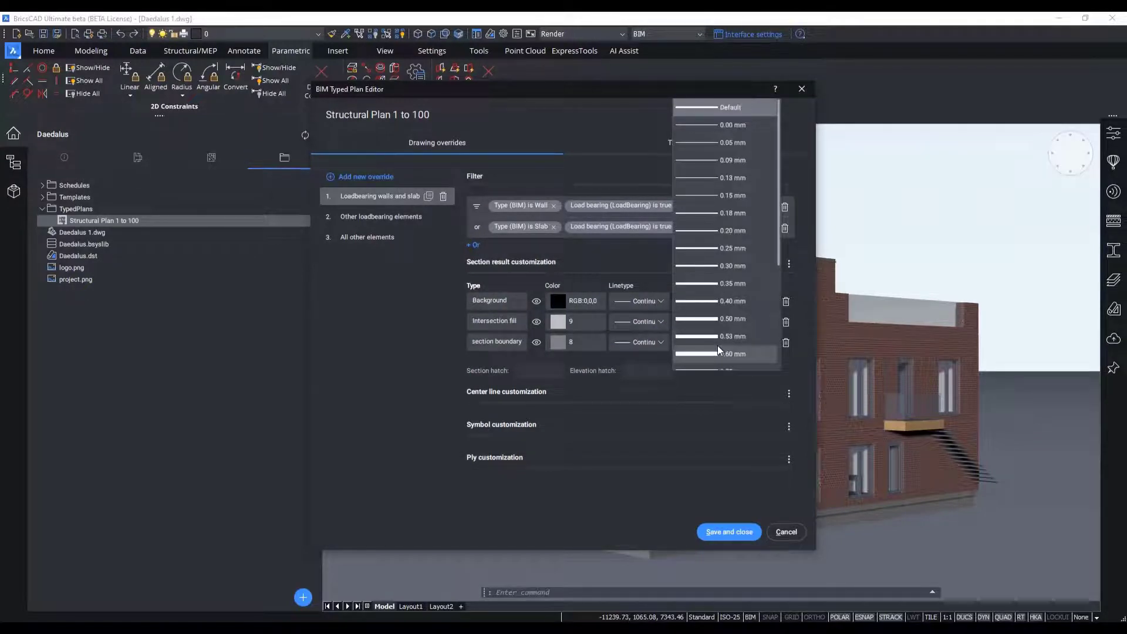
left_click(741, 249)
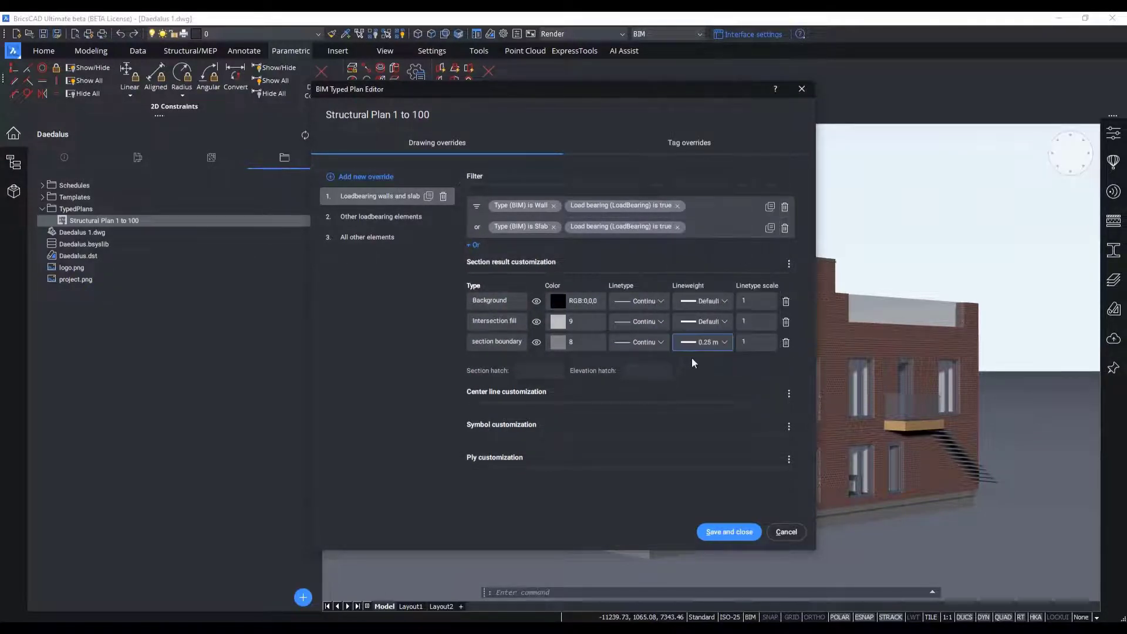
- Give the Background of the Loadbearing walls and slabs override index color 9 and a 0.05 mm lineweight
left_click(585, 302)
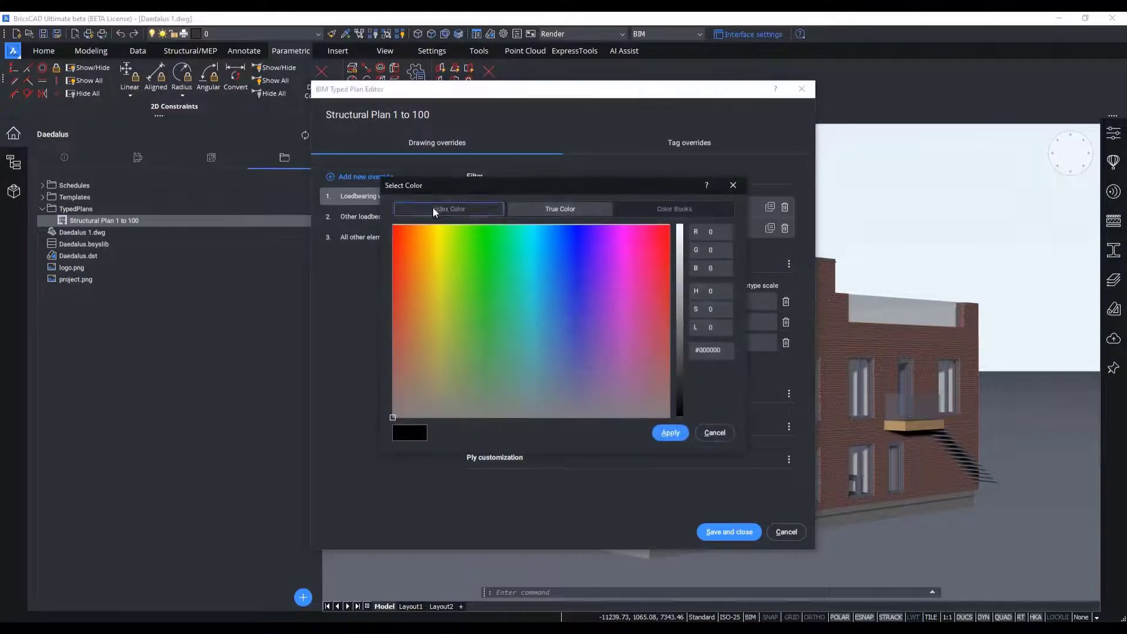
left_click(433, 208)
left_click(516, 376)
left_click(669, 432)
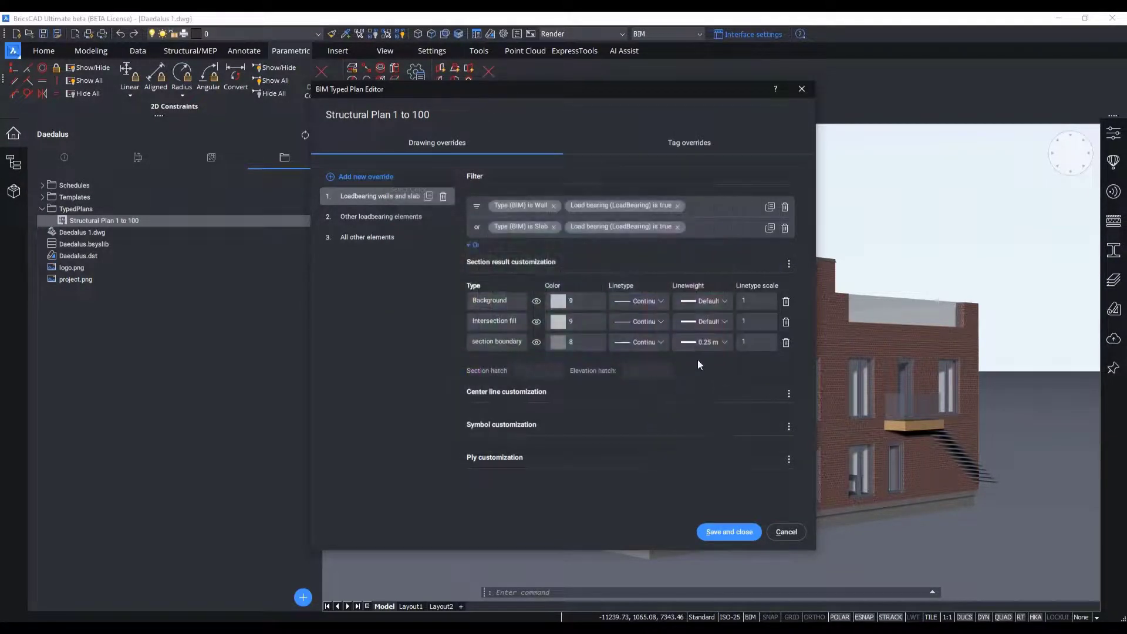
left_click(724, 302)
left_click(726, 325)
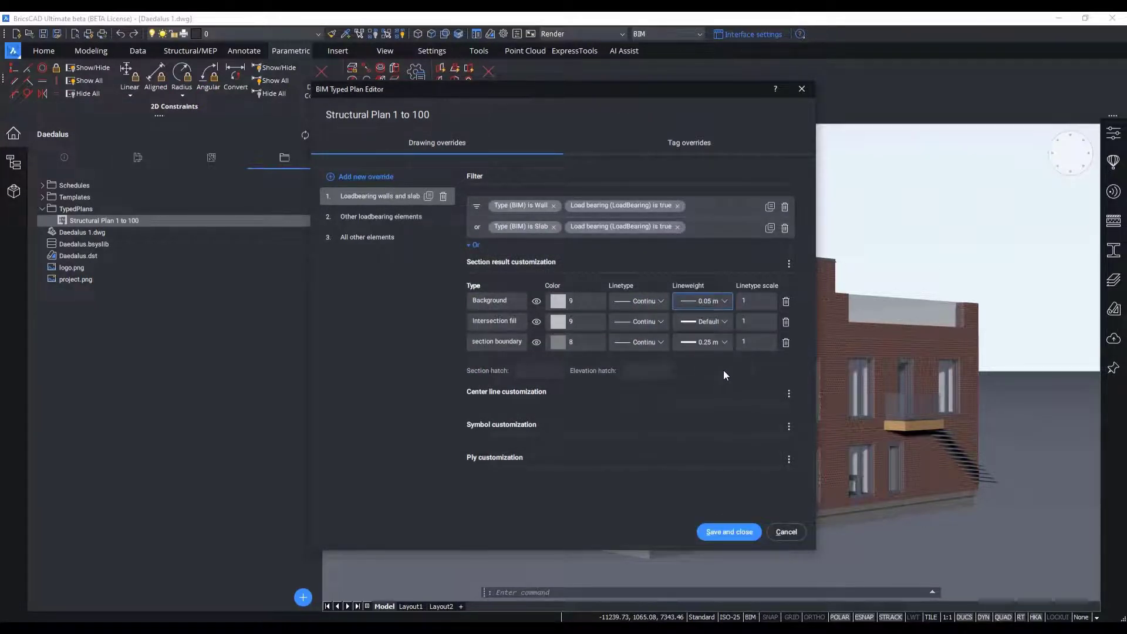
- Widen the typed plan editor and set the section hatch of the Loadbearing walls and slabs override to Solid
left_click_drag(816, 360, 944, 360)
left_click(584, 370)
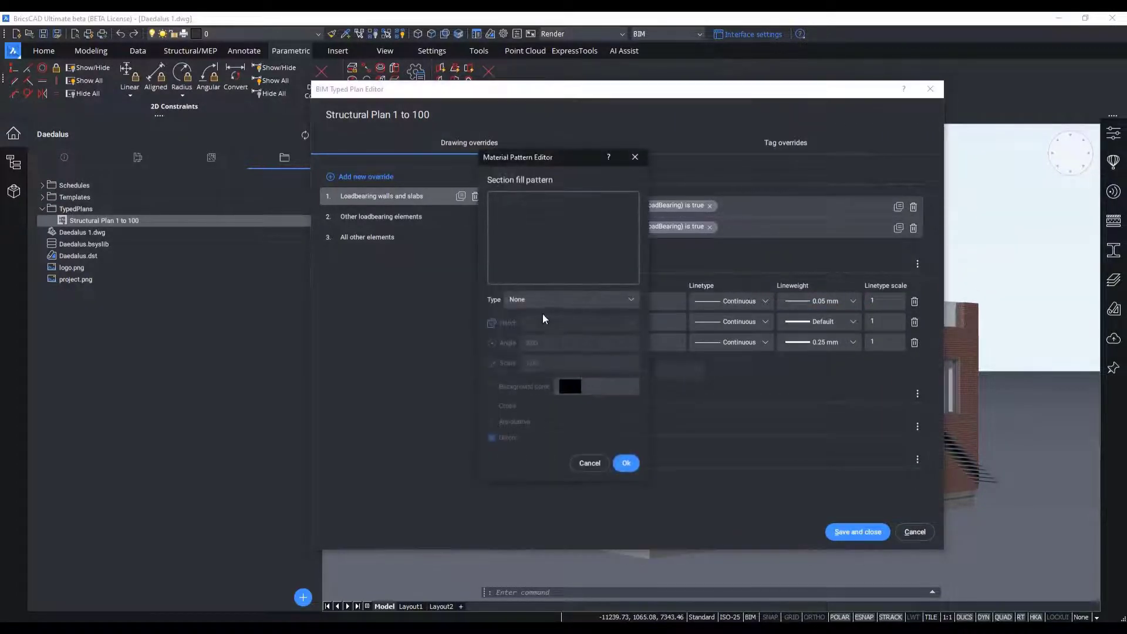
left_click(541, 301)
left_click(535, 336)
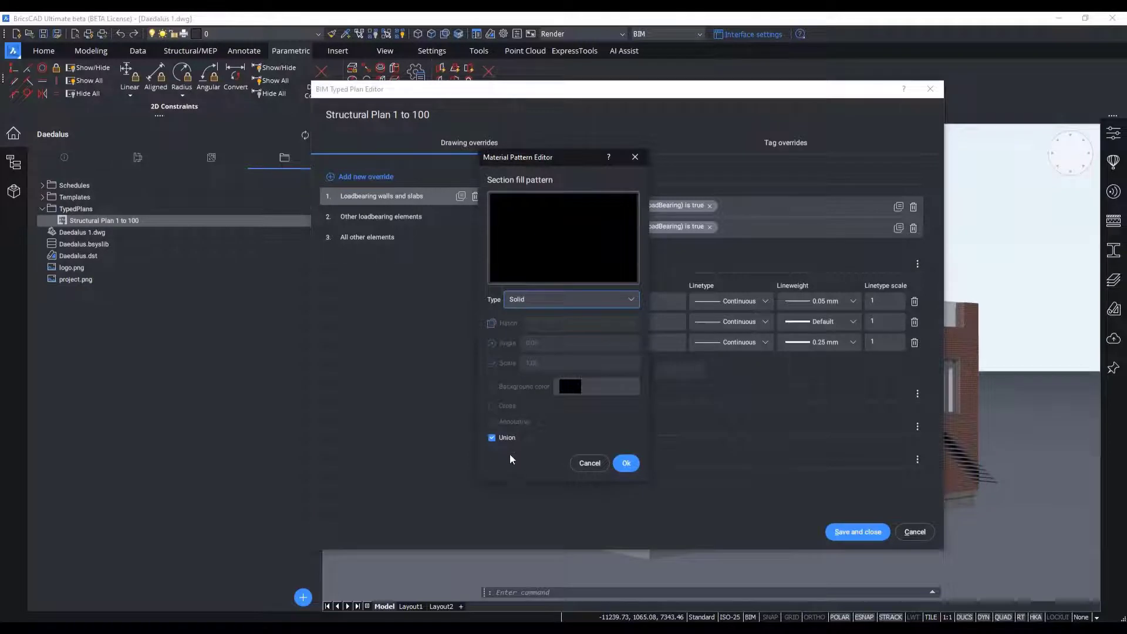
left_click(626, 463)
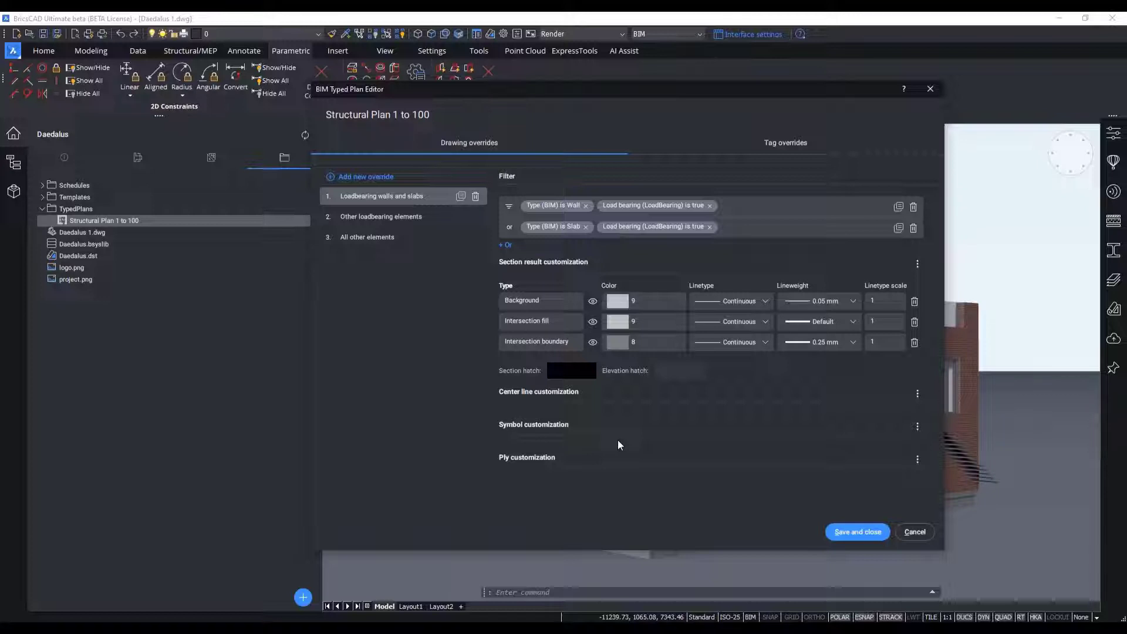
- Add a symbol customization for the layer BIM_2D_SECT_SWING to the All other elements override
left_click(413, 238)
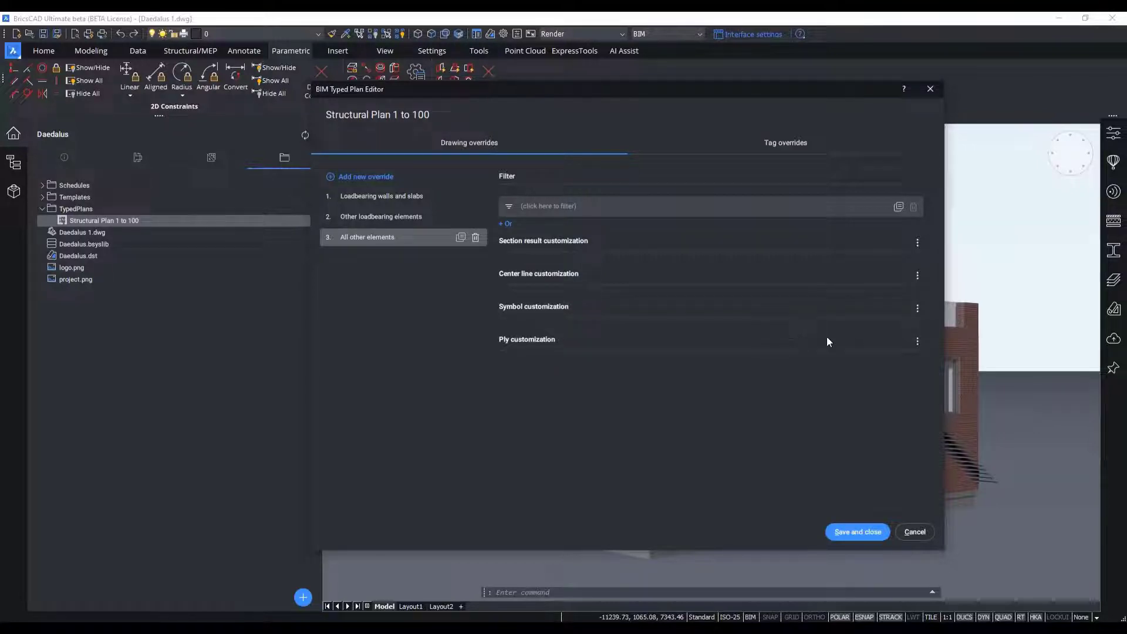
left_click(916, 309)
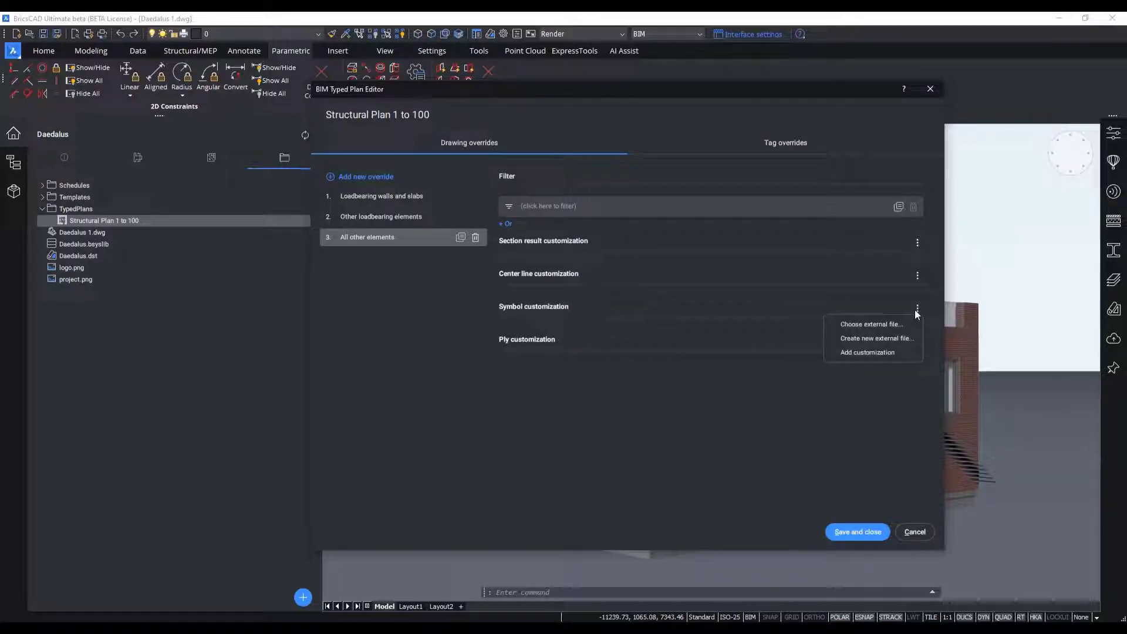
left_click(910, 352)
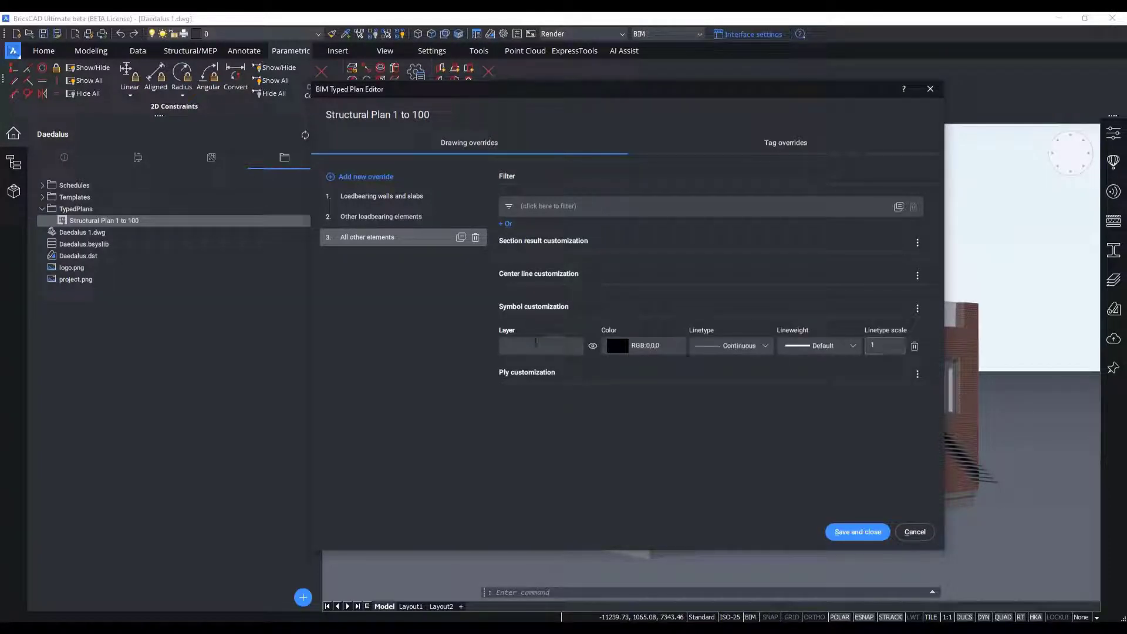
left_click(536, 343)
type("B")
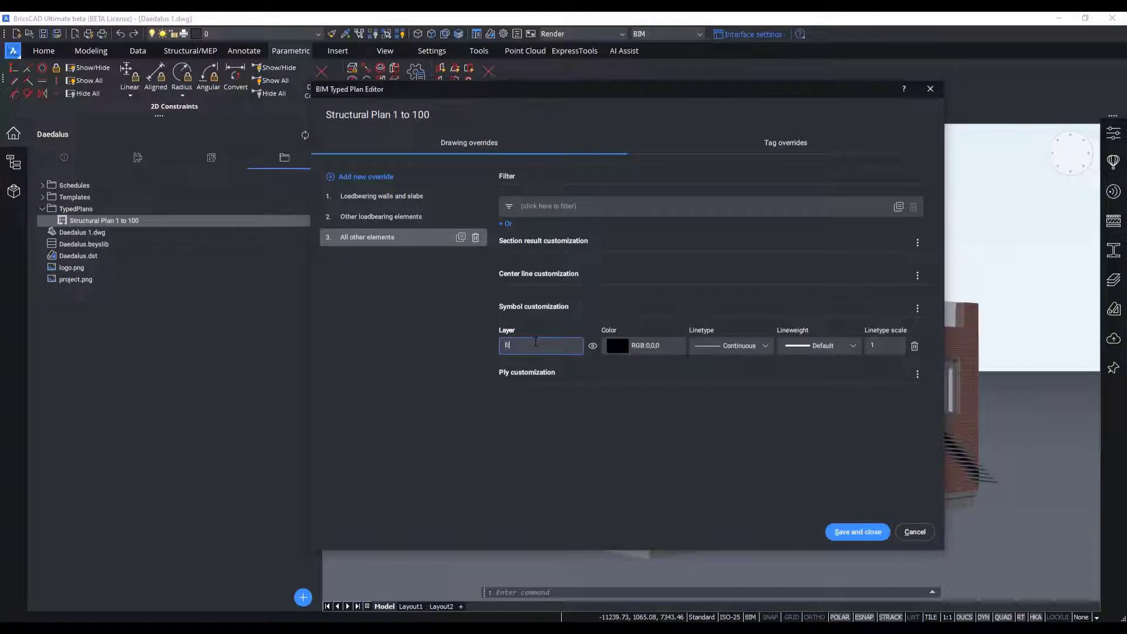
type("IM_2D_EECT_SWING")
- Set the BIM_2D_SECT_SWING symbol customization to index color 7 (White) with a 0.13 mm lineweight
left_click(640, 345)
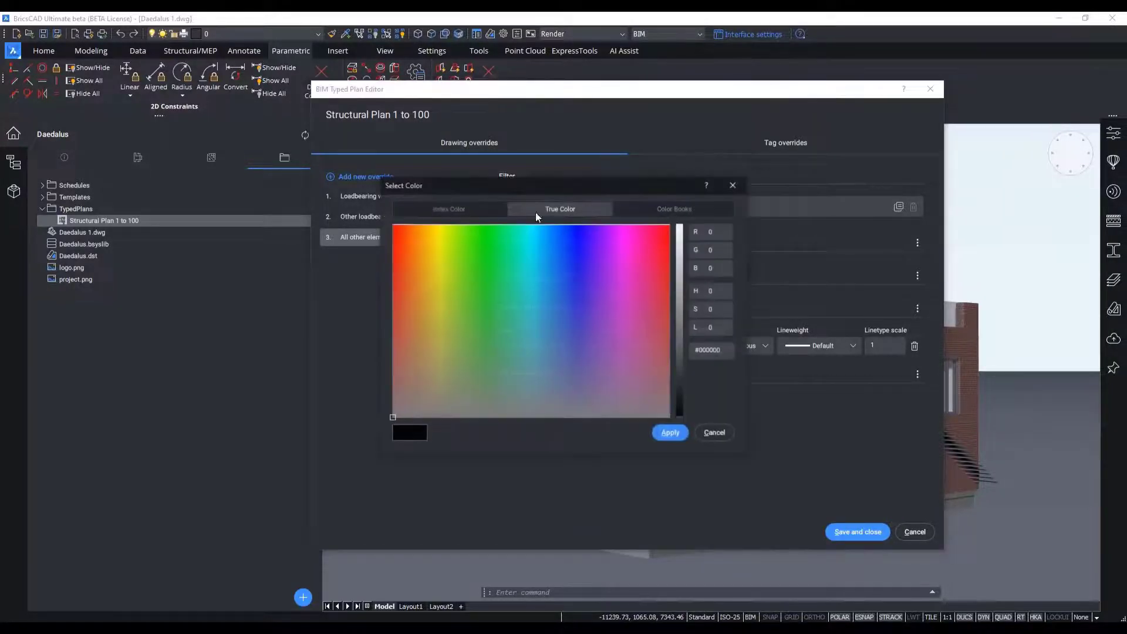
left_click(436, 209)
left_click(490, 377)
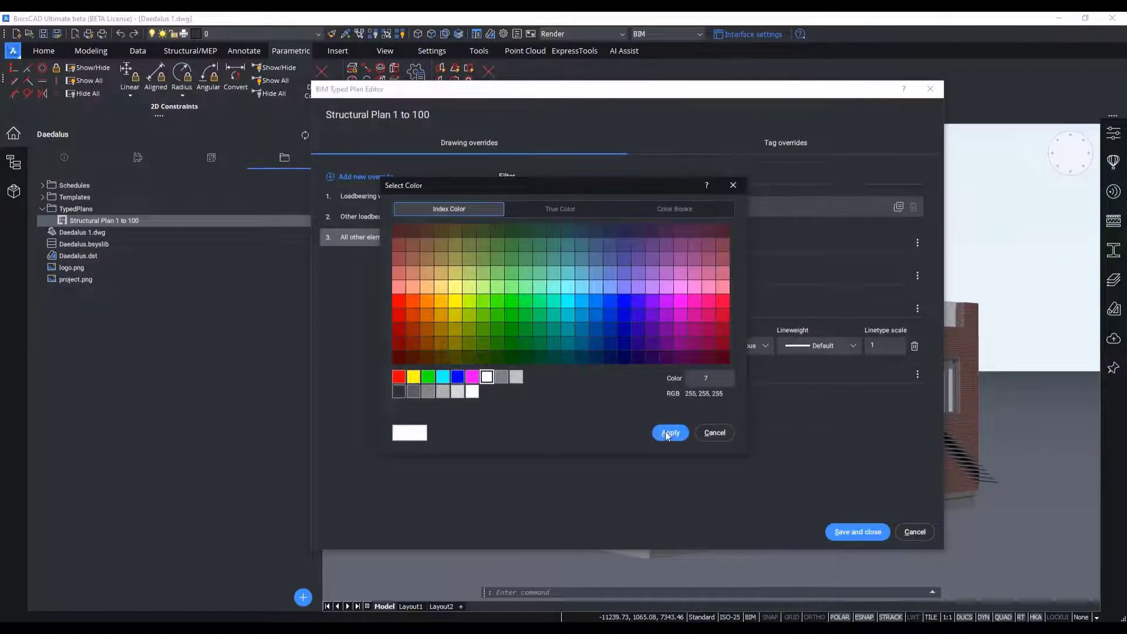
left_click(668, 435)
left_click(830, 350)
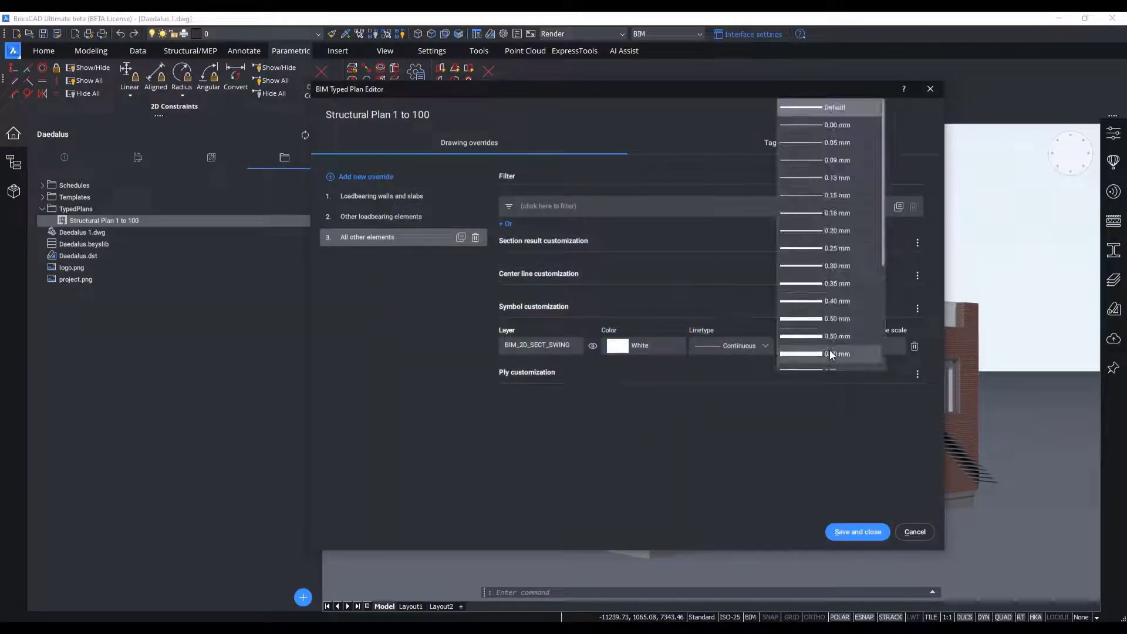
left_click(819, 194)
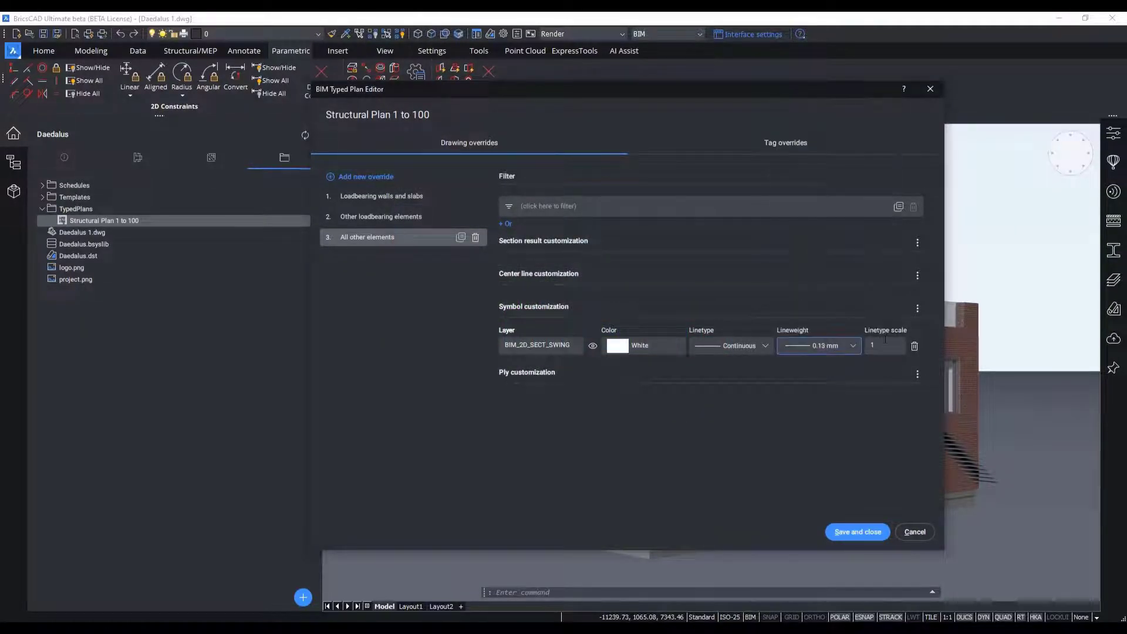
- Add another symbol customization to the All other elements override for the layer BIM_2D_SECT_1to200
left_click(917, 308)
left_click(895, 349)
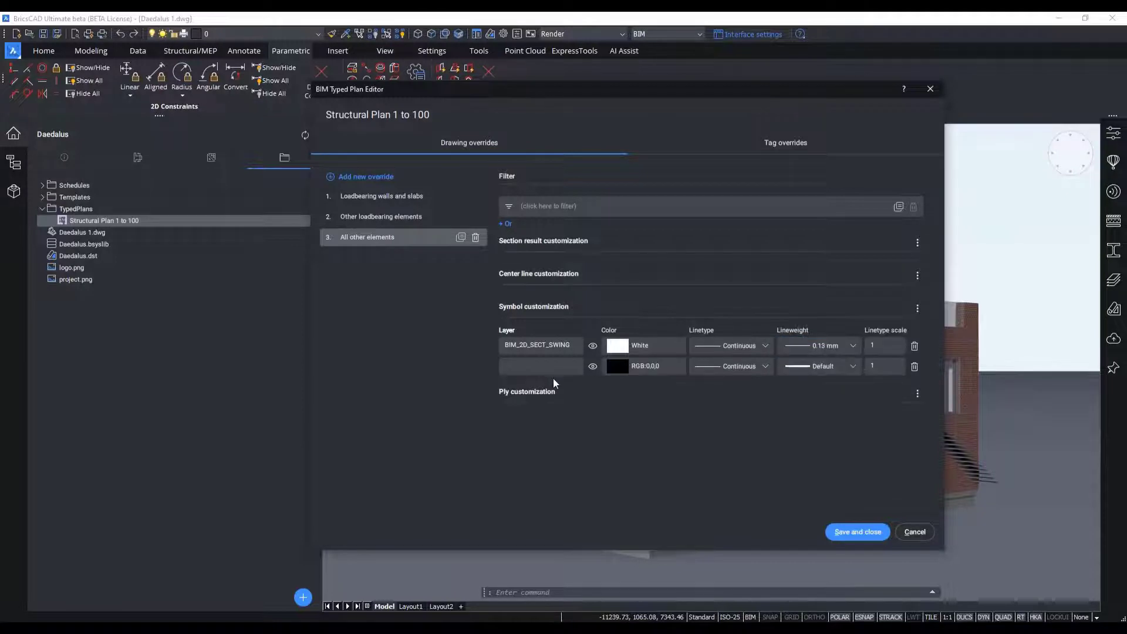
type("BIM_2D_")
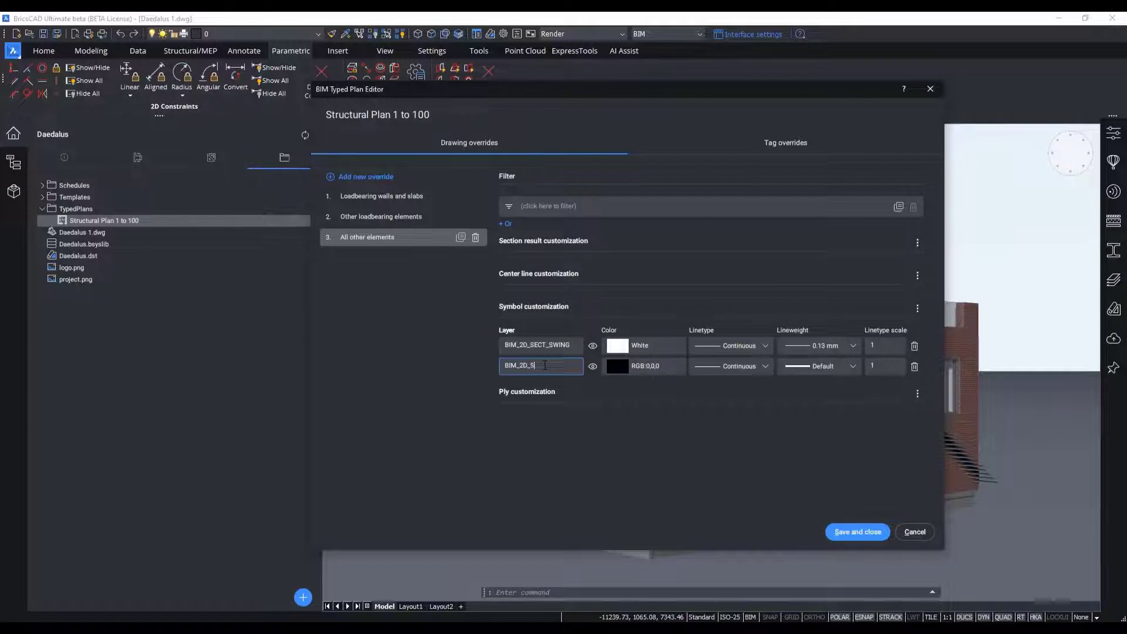
type("SECT_1to200")
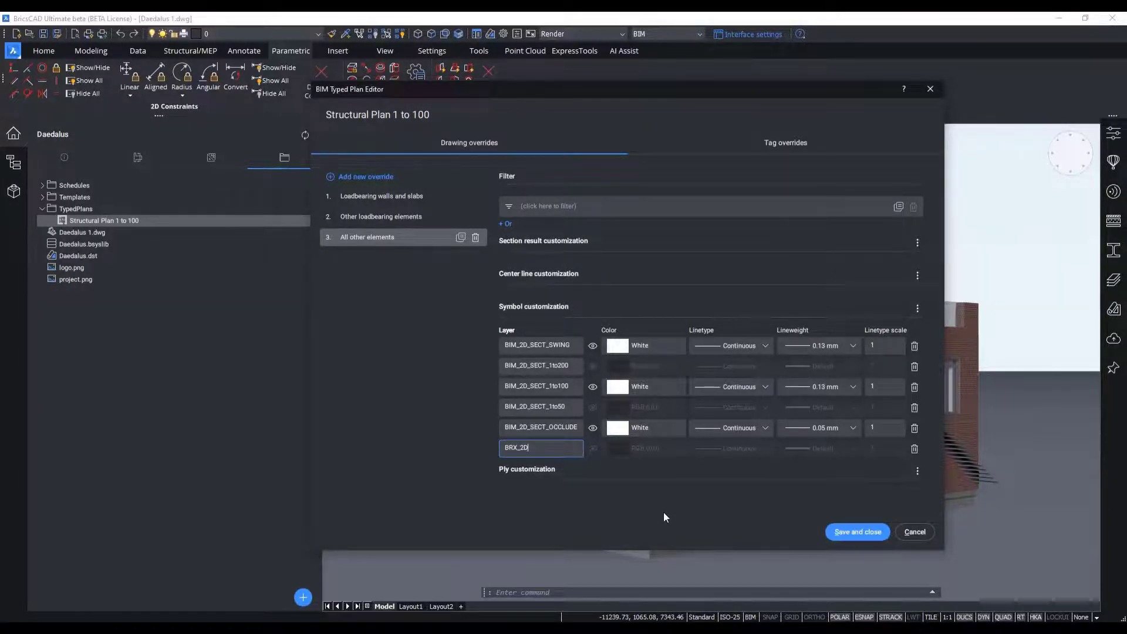
- Add a ply customization named "Structure function" to the Loadbearing walls and slabs override
left_click(412, 201)
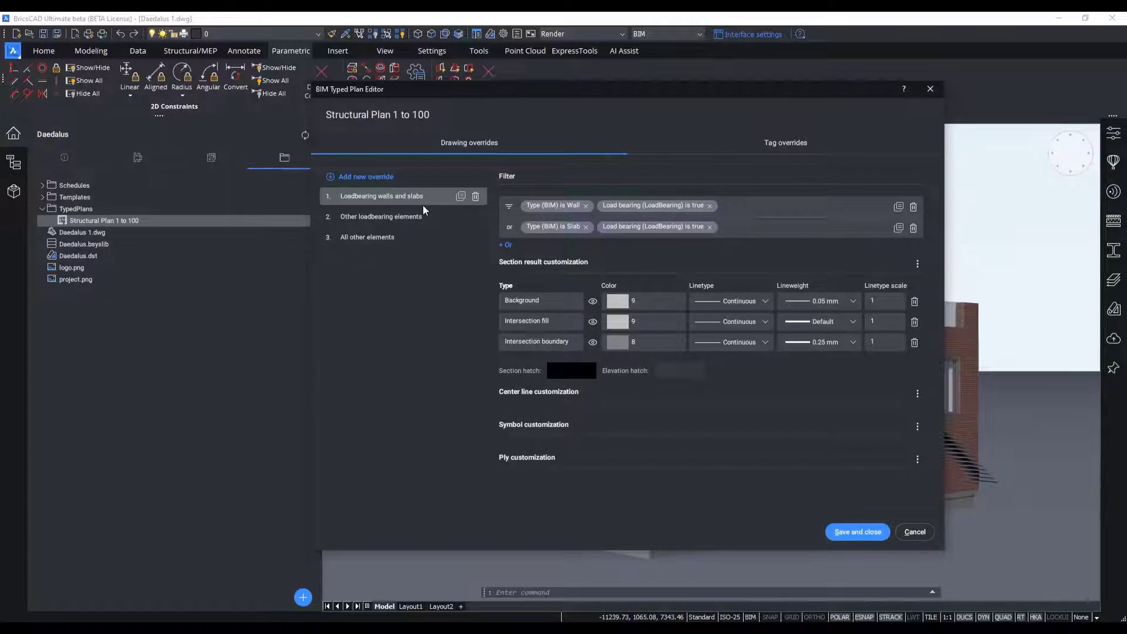
left_click(918, 462)
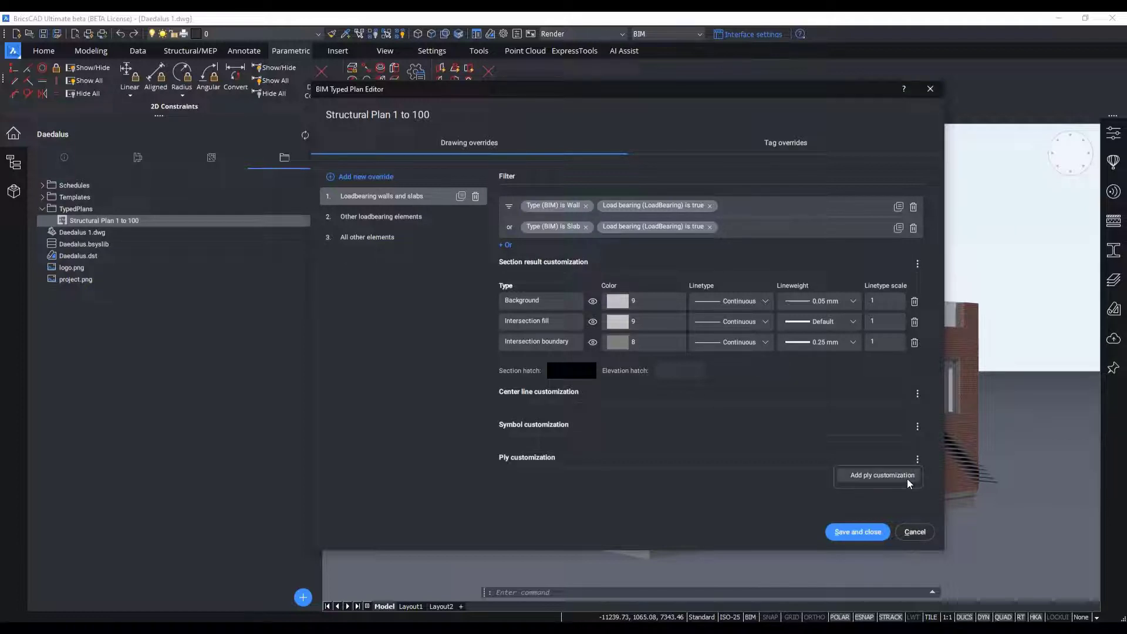
left_click(908, 481)
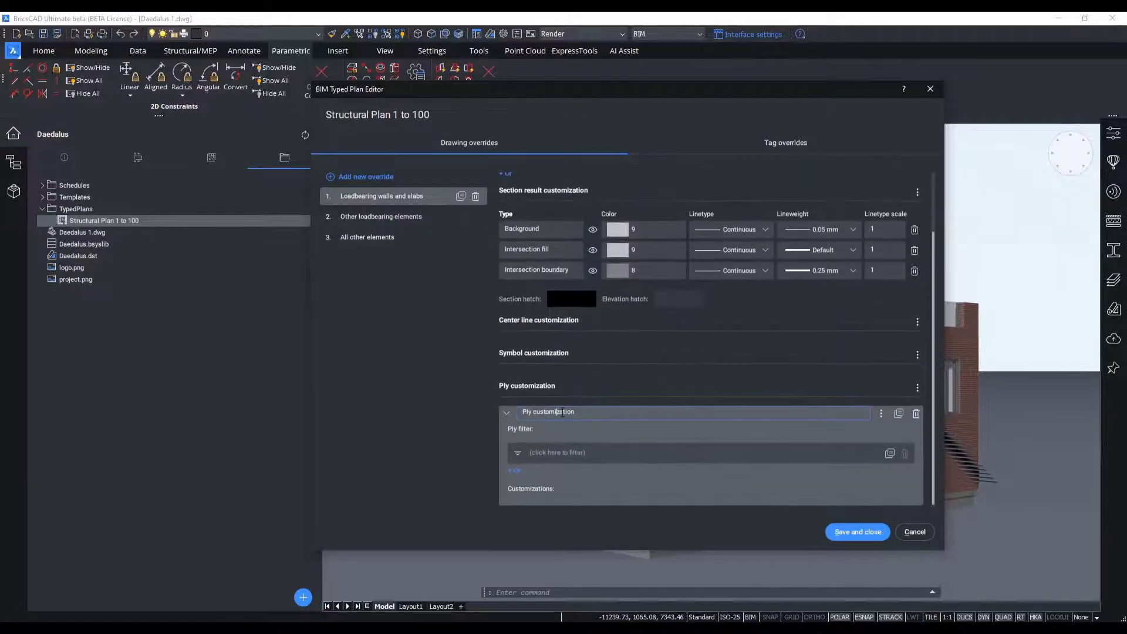
type("Structure function")
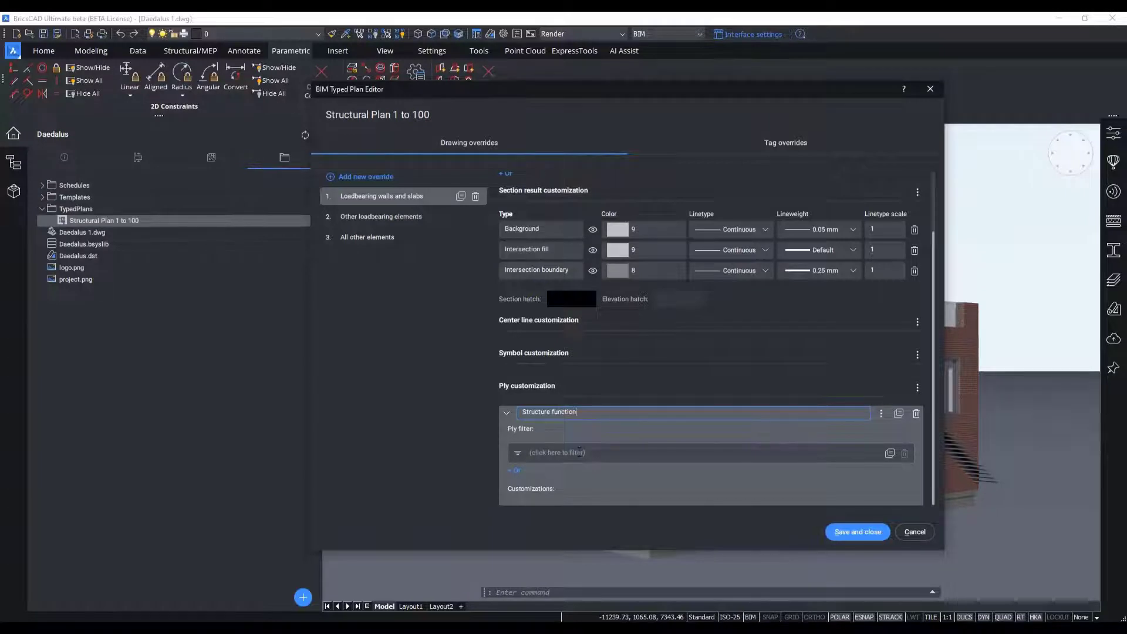
- Filter the Structure function ply customization to plies whose Default function is Structure, enlarging the editor to reach the filter options
left_click(579, 452)
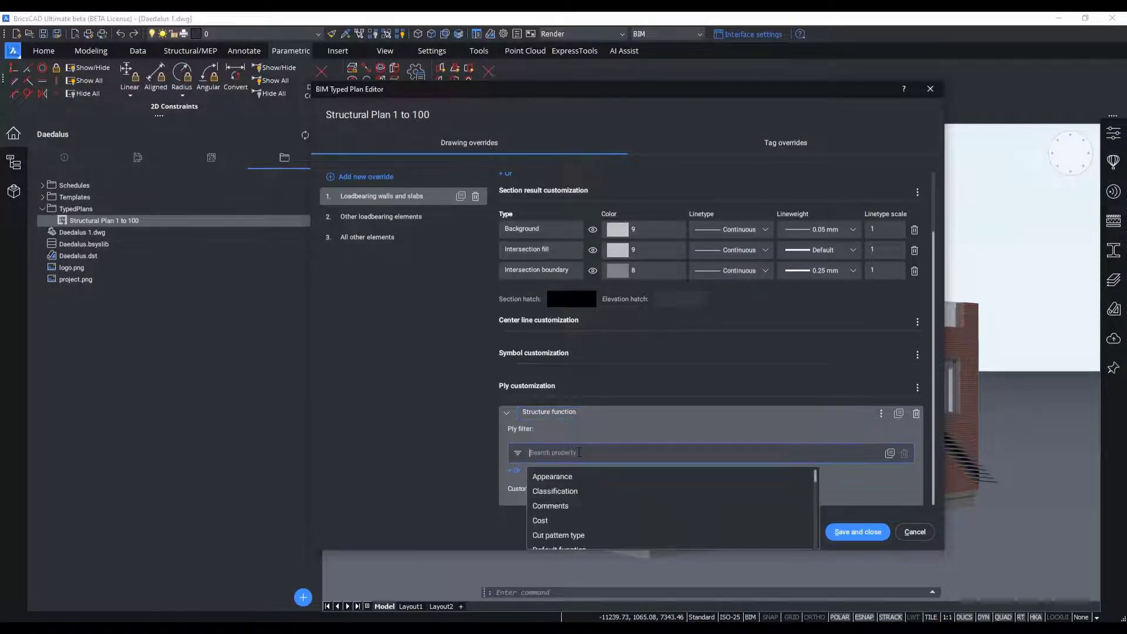
type("default")
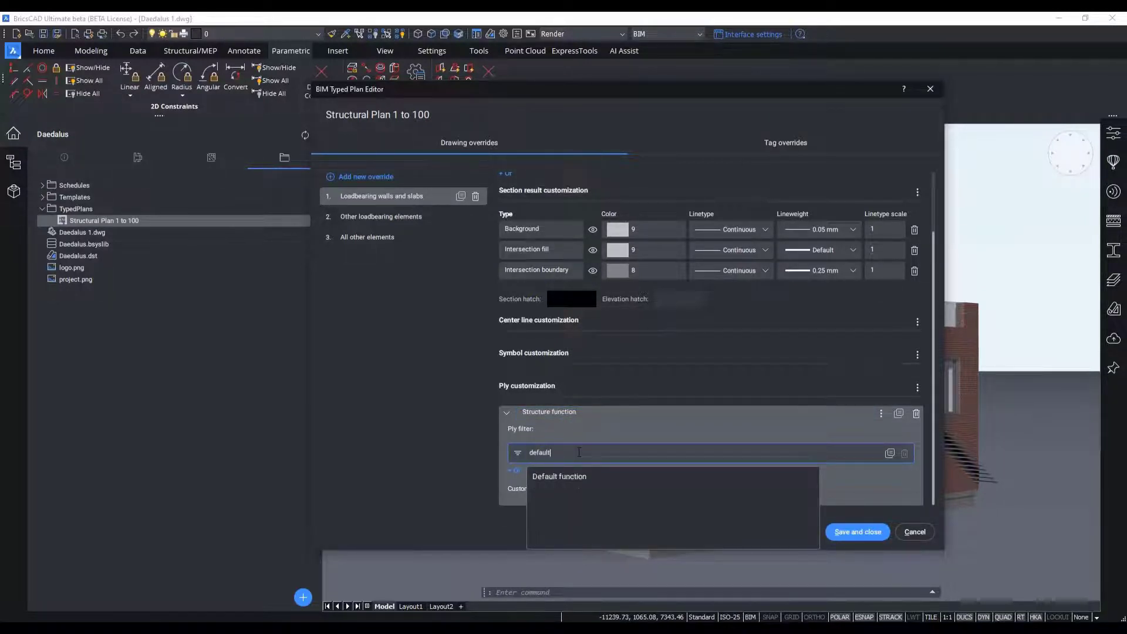
left_click(579, 476)
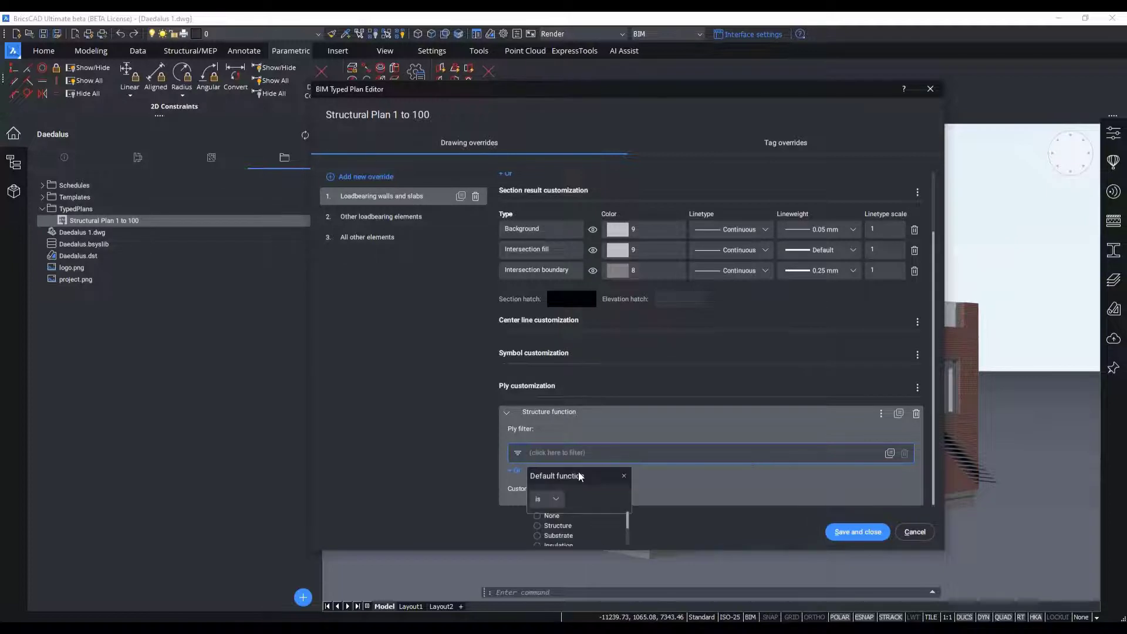
left_click(548, 527)
left_click_drag(723, 551, 720, 620)
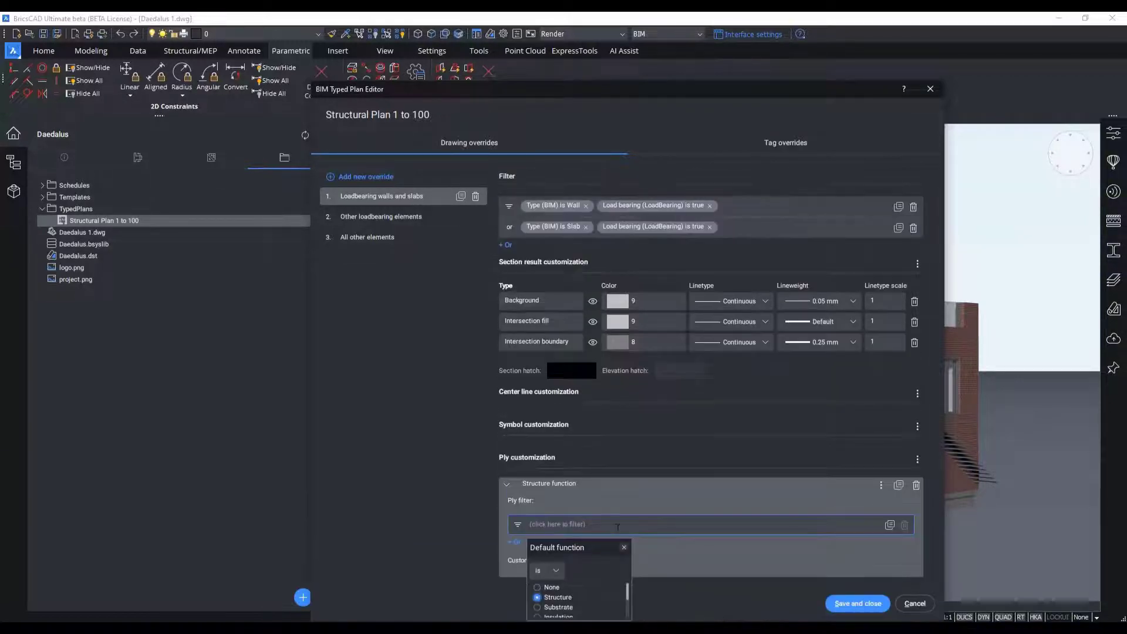
left_click_drag(628, 83, 628, 30)
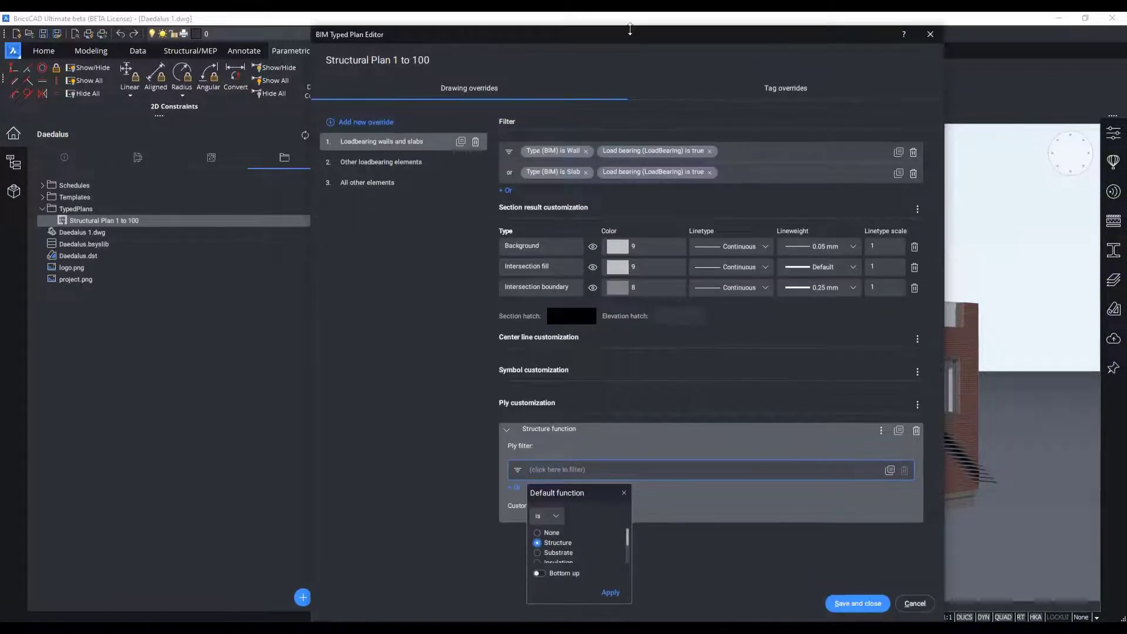
left_click(611, 592)
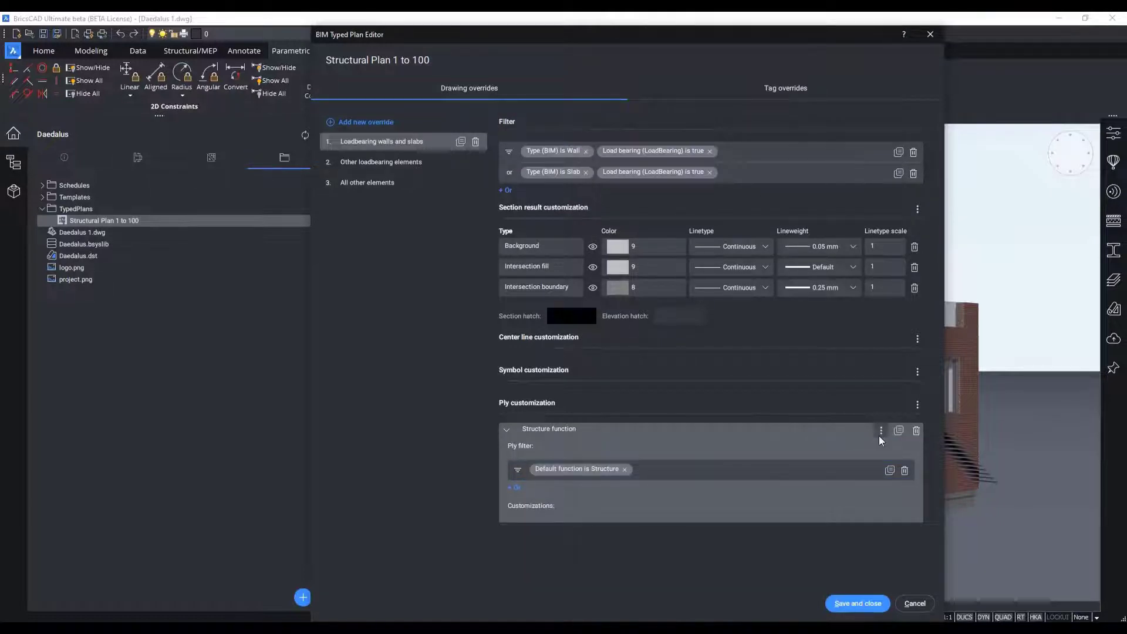
- Add Intersection fill, Intersection boundary and Background customizations to the Structure function ply customization
left_click(879, 435)
mouse_move(868, 445)
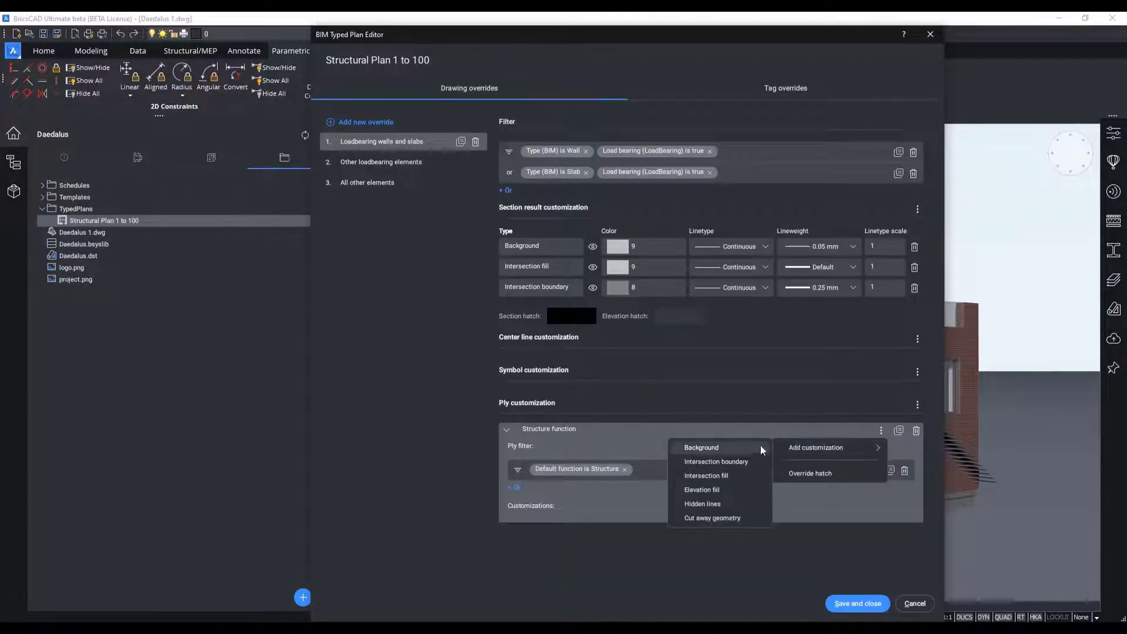
left_click(739, 473)
mouse_move(832, 449)
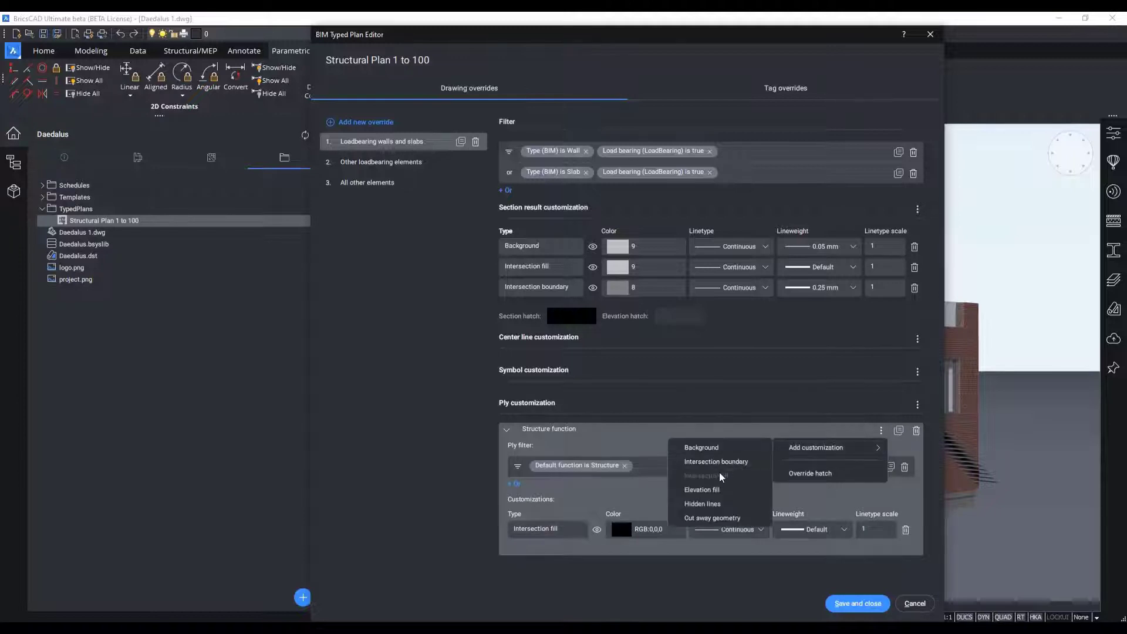
left_click(727, 460)
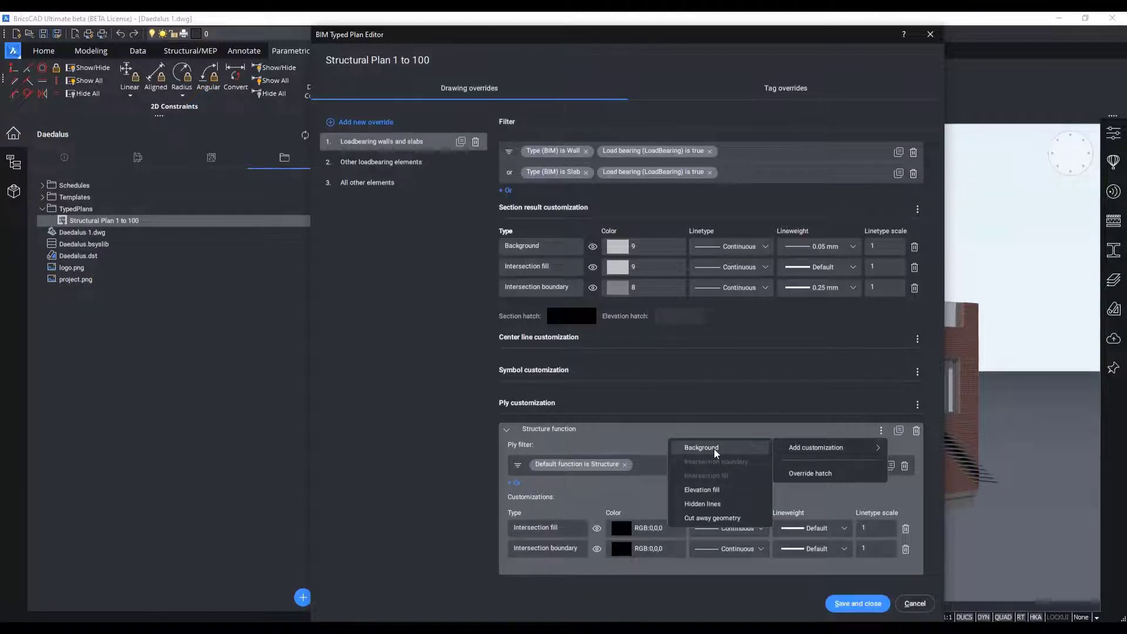
left_click(714, 448)
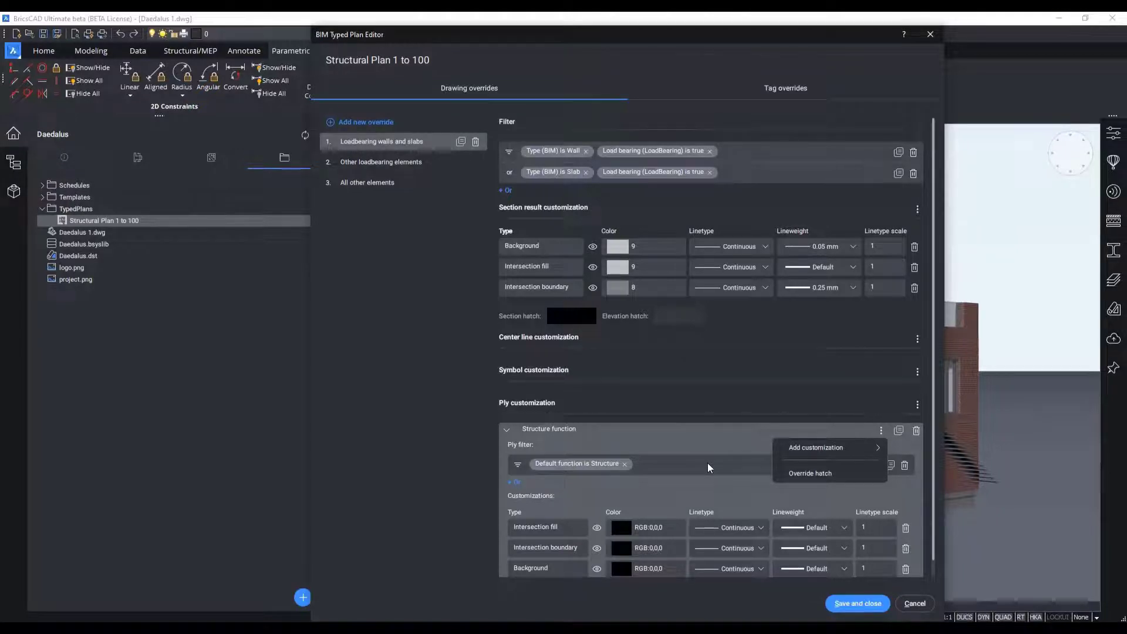
- Set the Structure function ply's Intersection fill to index color 13
left_click(619, 529)
left_click(620, 530)
left_click(450, 209)
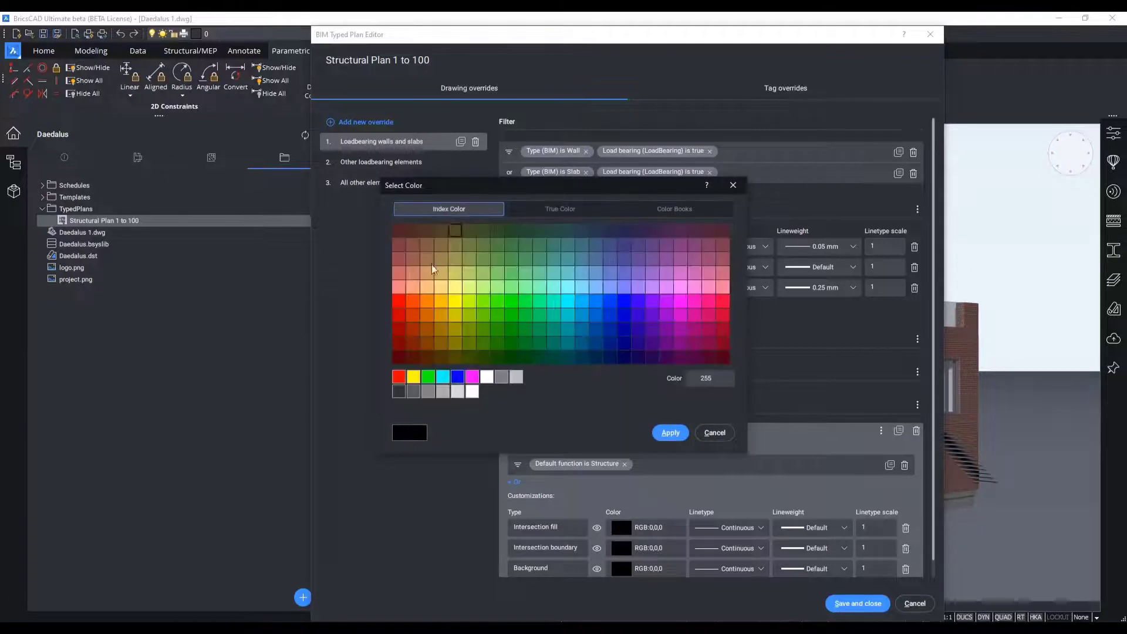
left_click(399, 273)
left_click(669, 433)
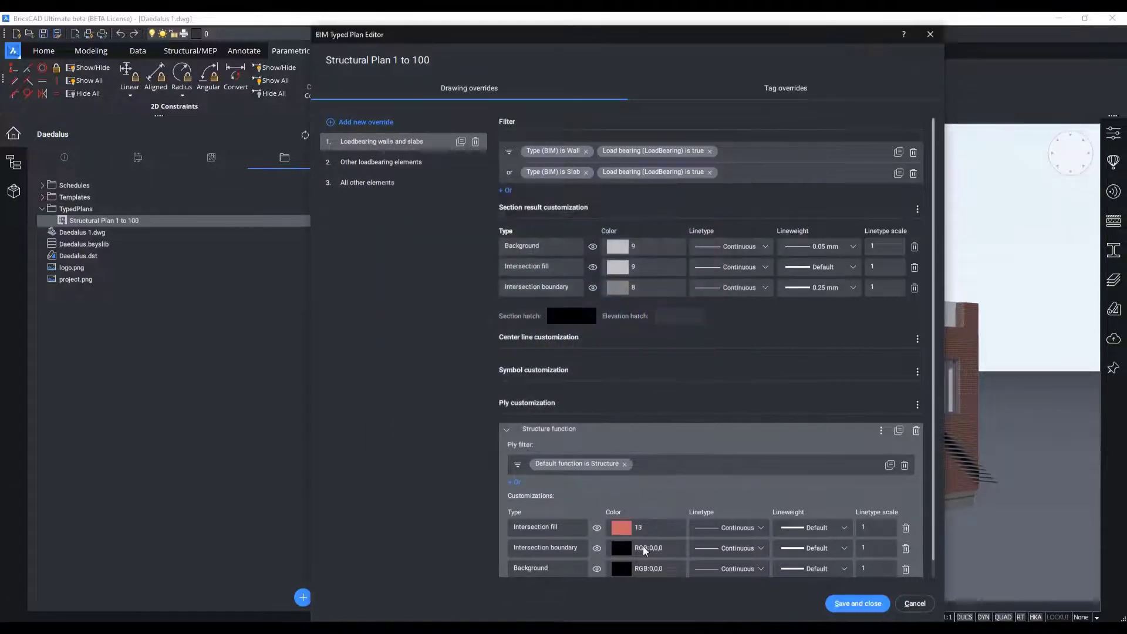
- Set the Structure function ply's Intersection boundary to index color 10 with a 0.35 mm lineweight
left_click(643, 547)
left_click(402, 210)
left_click(400, 300)
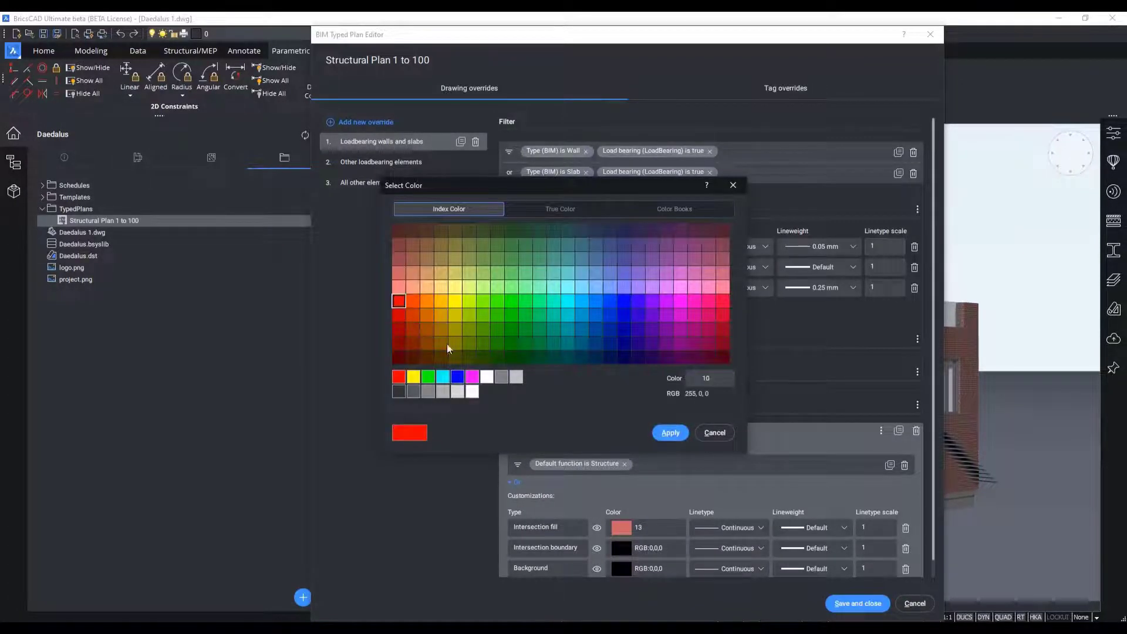
left_click(670, 433)
scroll(791, 516, "down", 1)
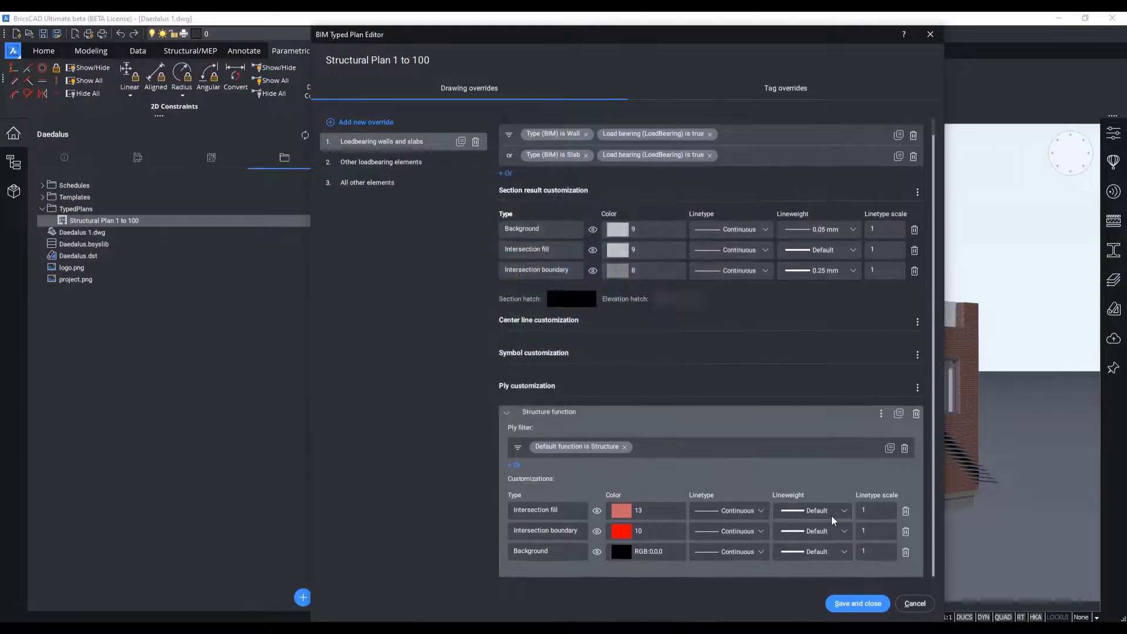
left_click(826, 529)
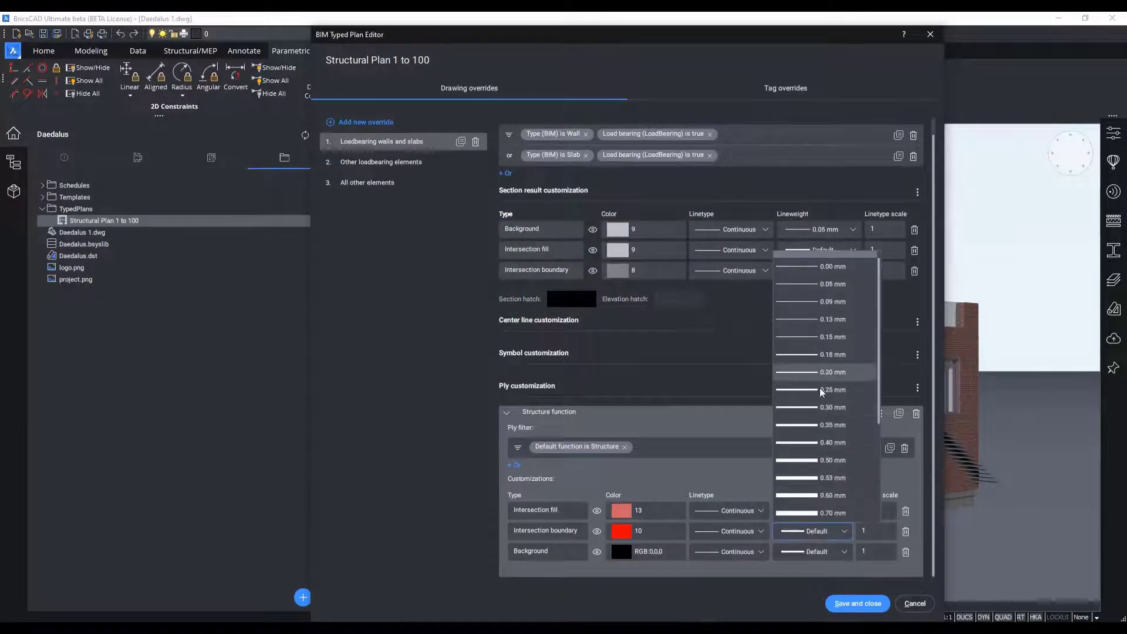
left_click(829, 425)
- Set the Structure function ply's Background to index color 9 with a 0.05 mm lineweight
left_click(639, 554)
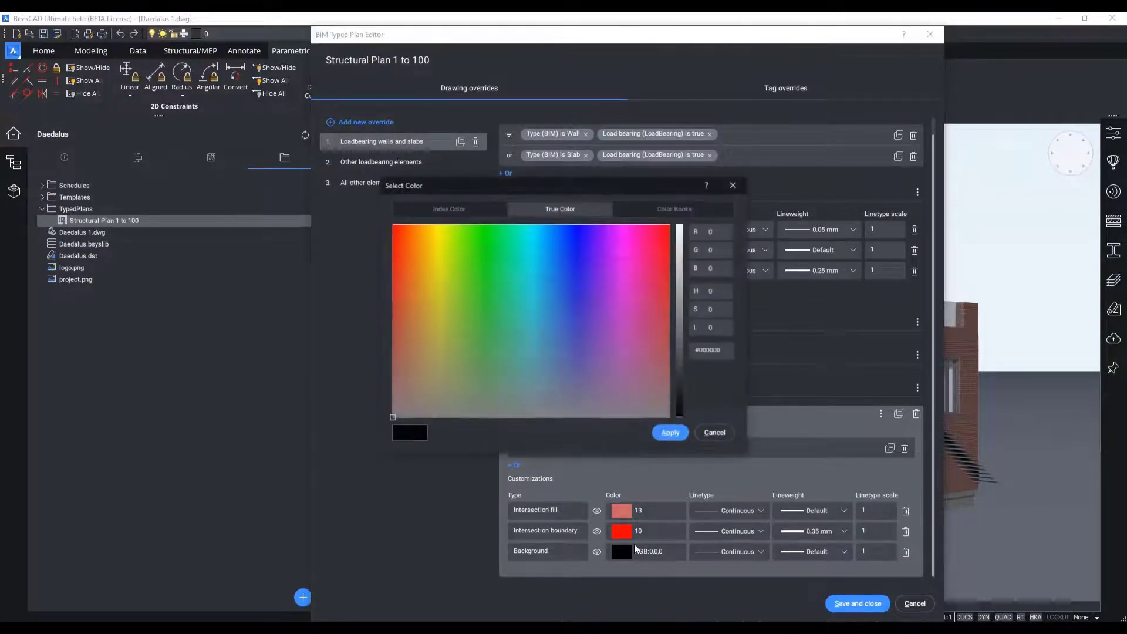
left_click(464, 208)
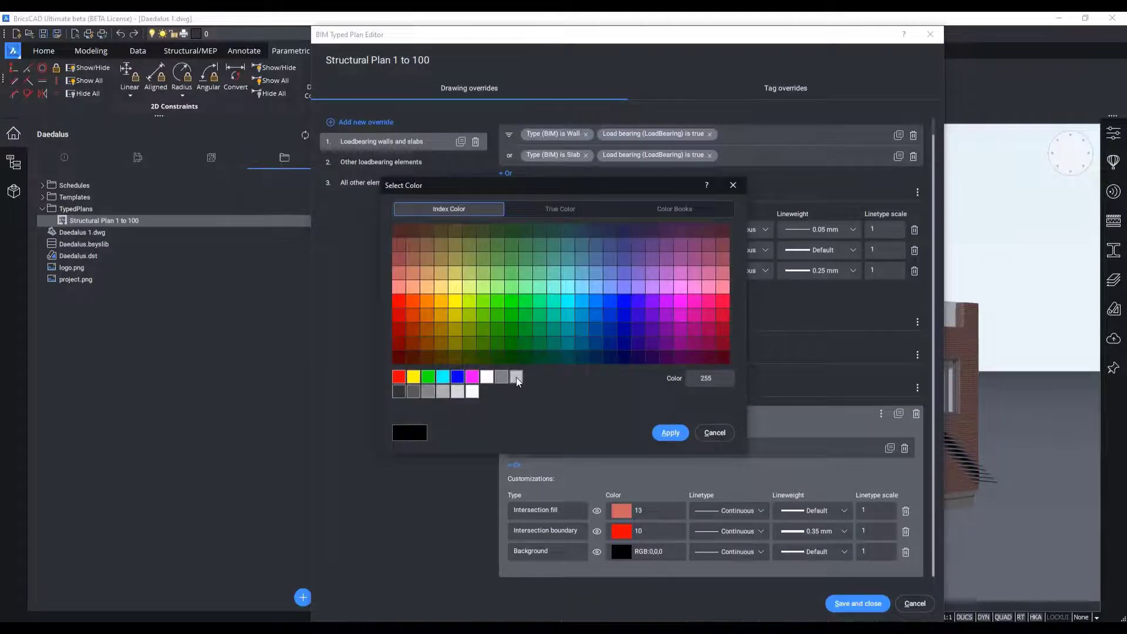
left_click(516, 378)
left_click(670, 433)
left_click(844, 552)
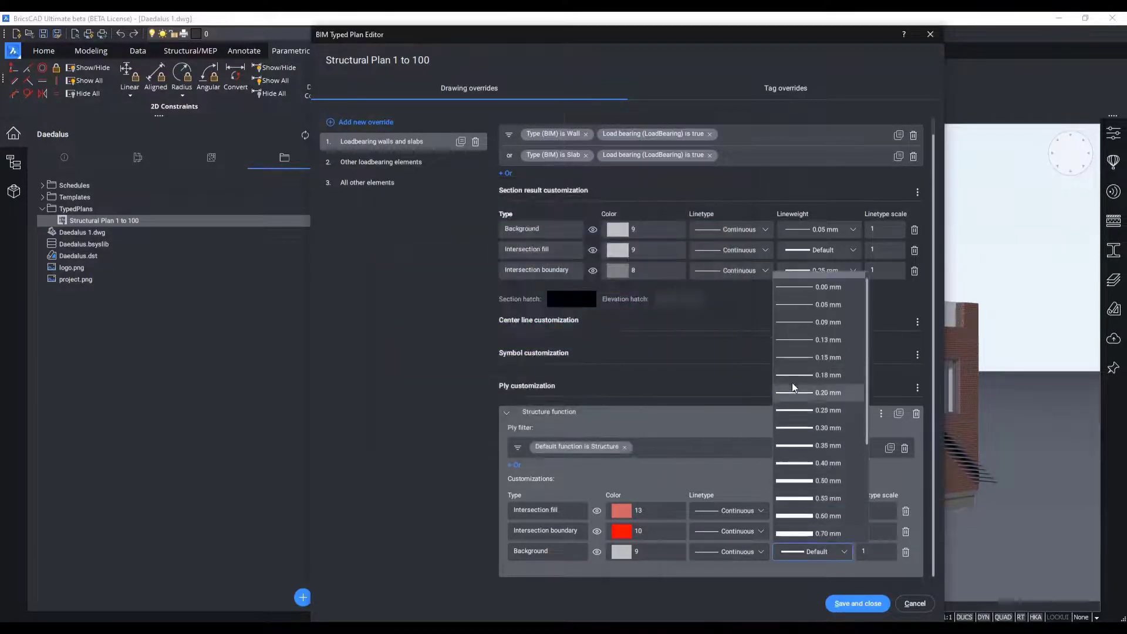
left_click(808, 312)
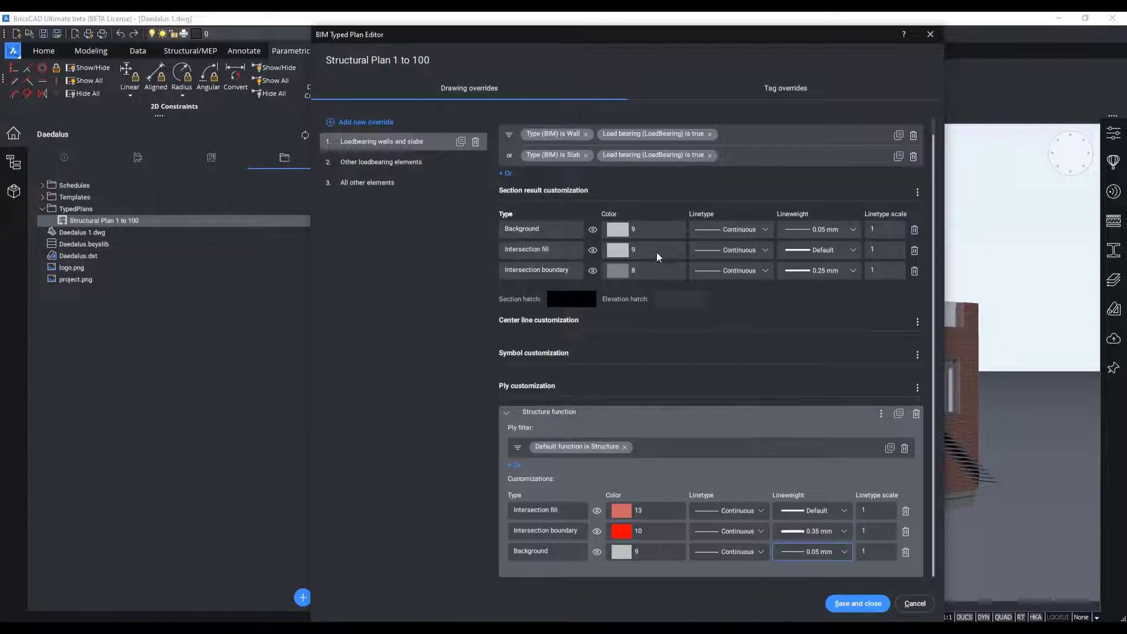
- Hide the Background, Intersection fill and Intersection boundary in the section result customization of Loadbearing walls and slabs
left_click(592, 229)
left_click(595, 251)
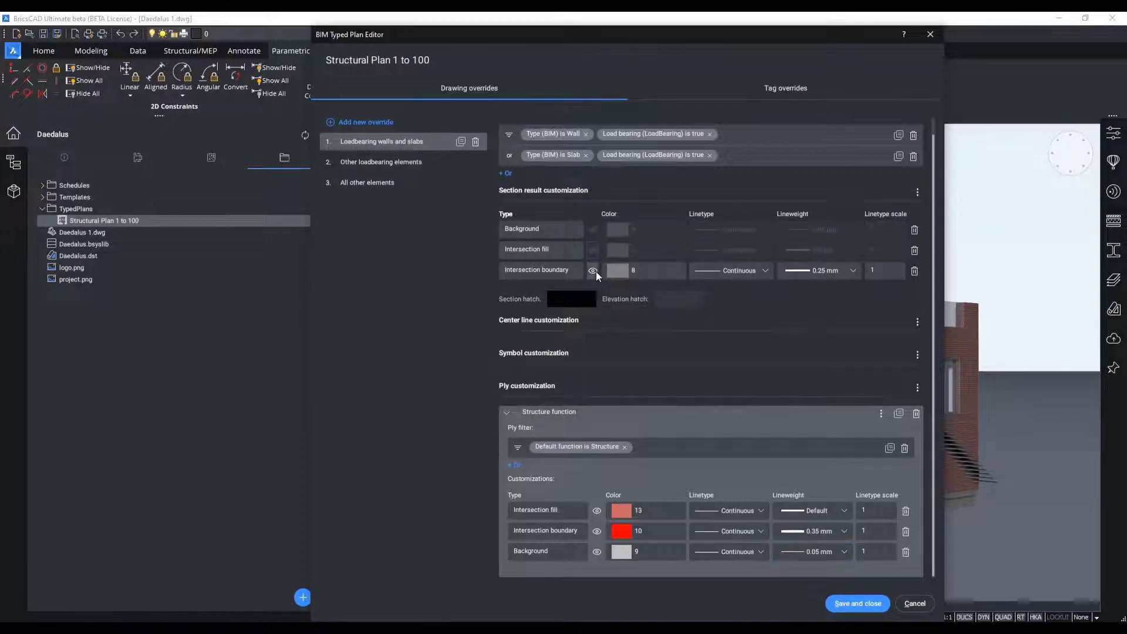
left_click(595, 271)
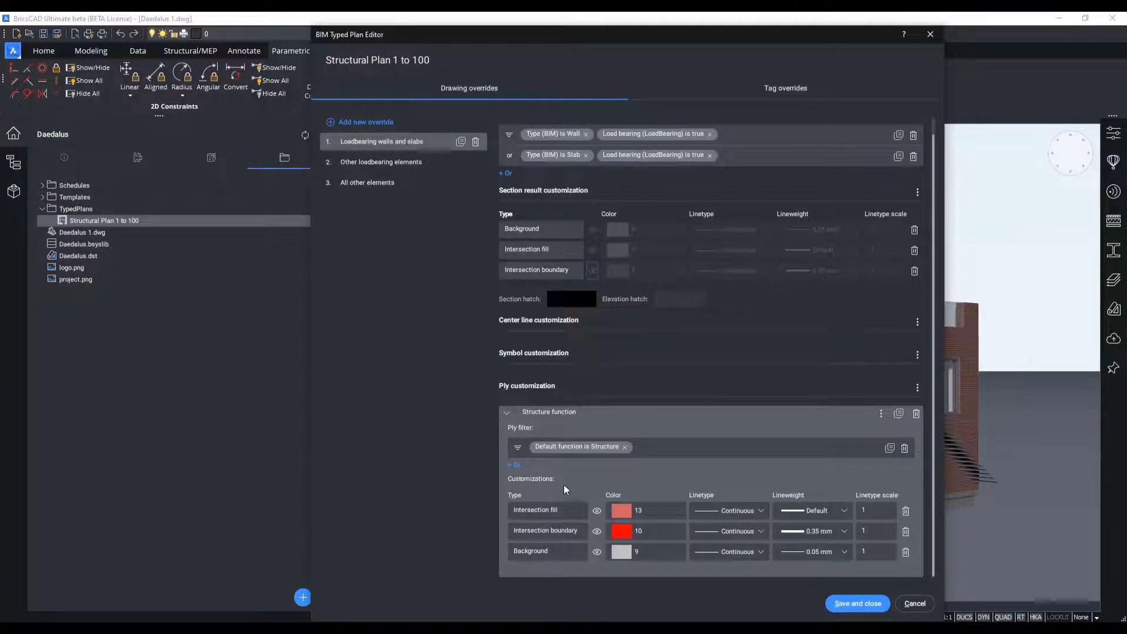
- Duplicate the Structure function ply customization as "No structure function" and remove the Default function is Structure condition from the copy
left_click(505, 414)
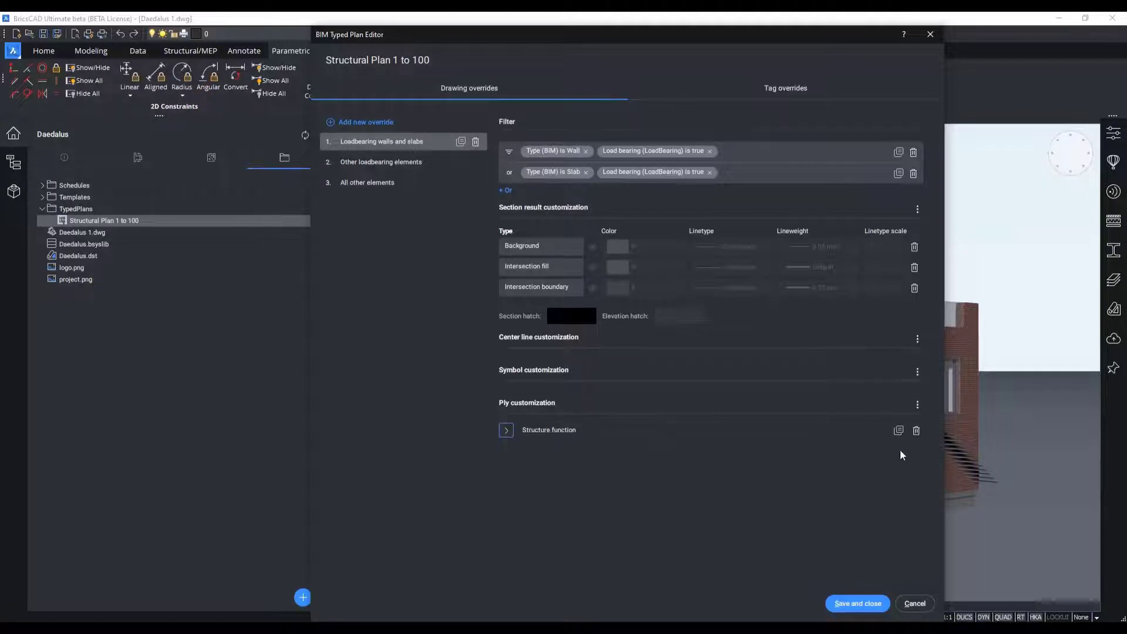
left_click(898, 431)
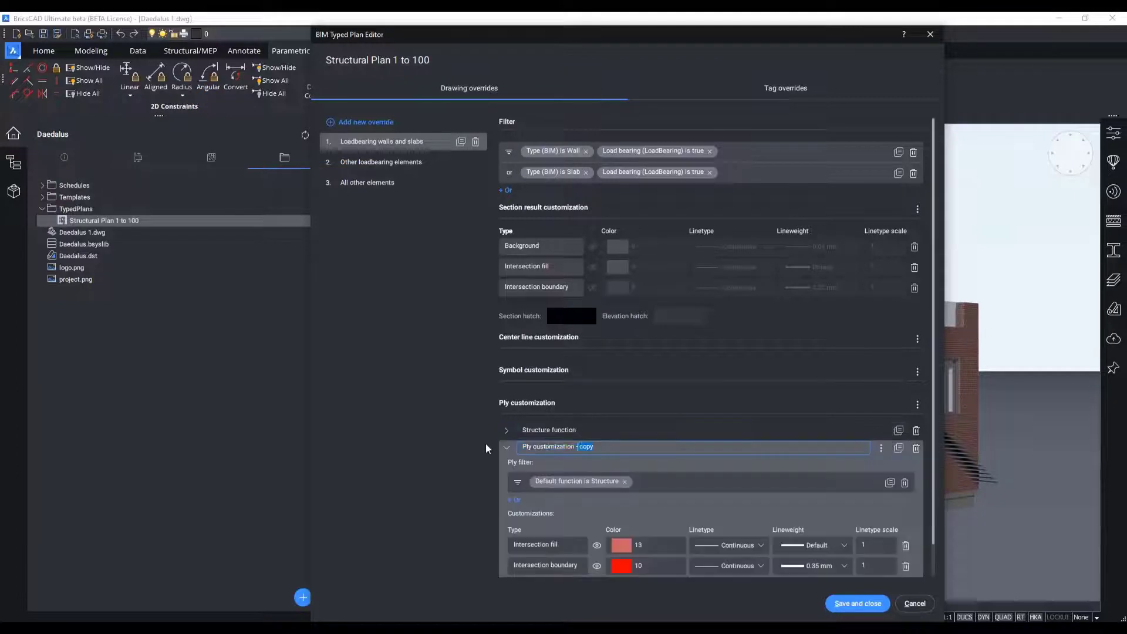
type("No structure function")
left_click(643, 482)
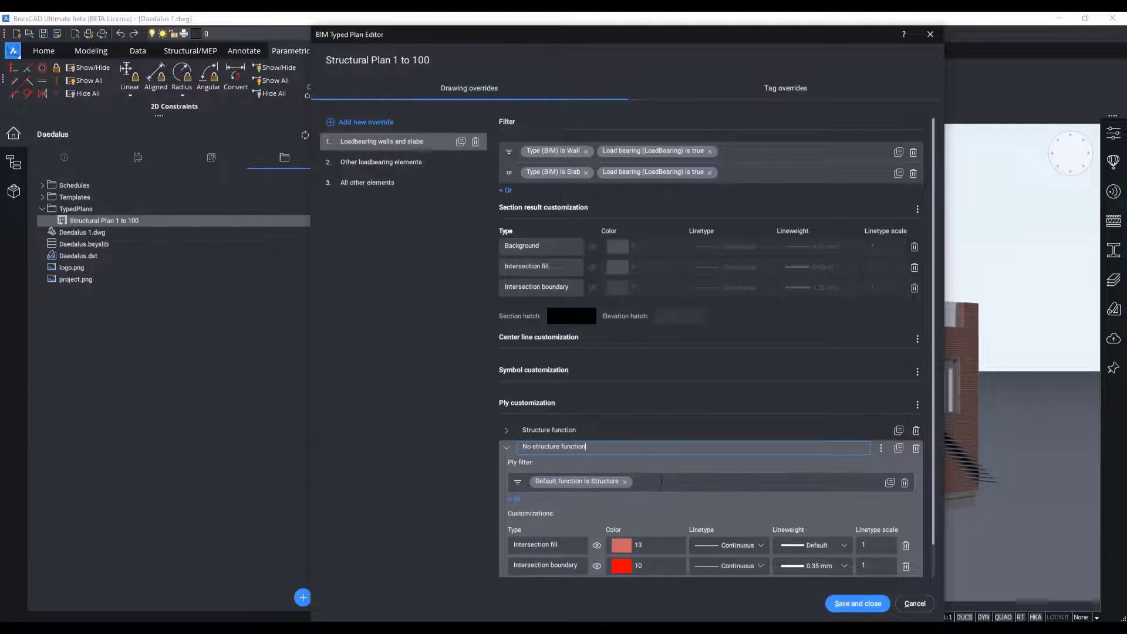
left_click(627, 482)
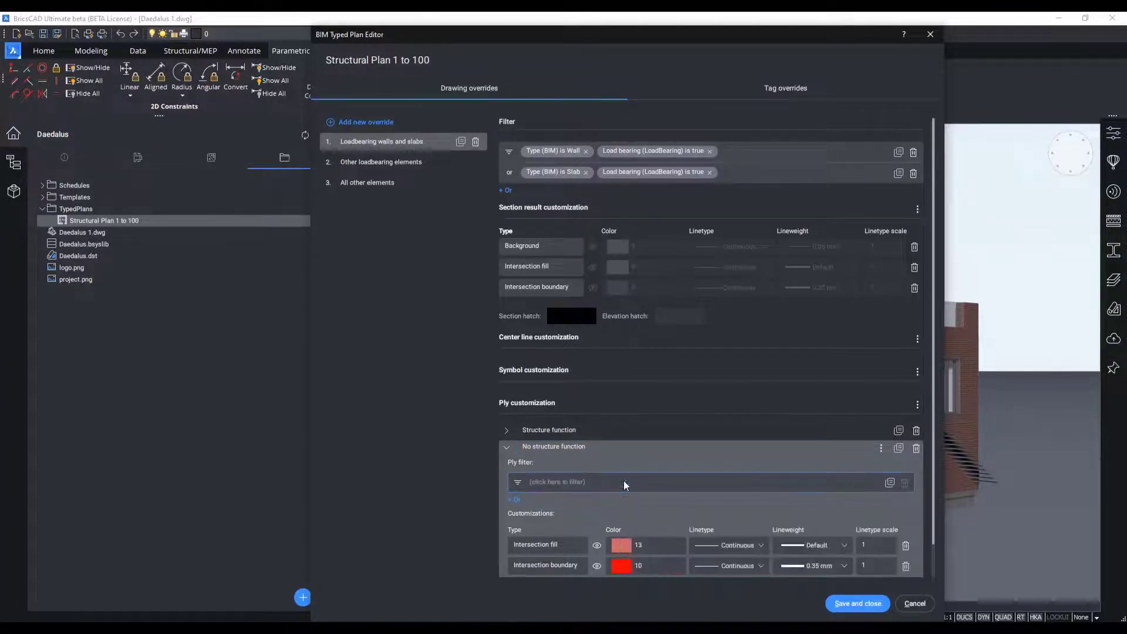
- Set the No structure function ply's Intersection fill and Intersection boundary to index color 9, and collapse its settings
scroll(589, 494, "down", 2)
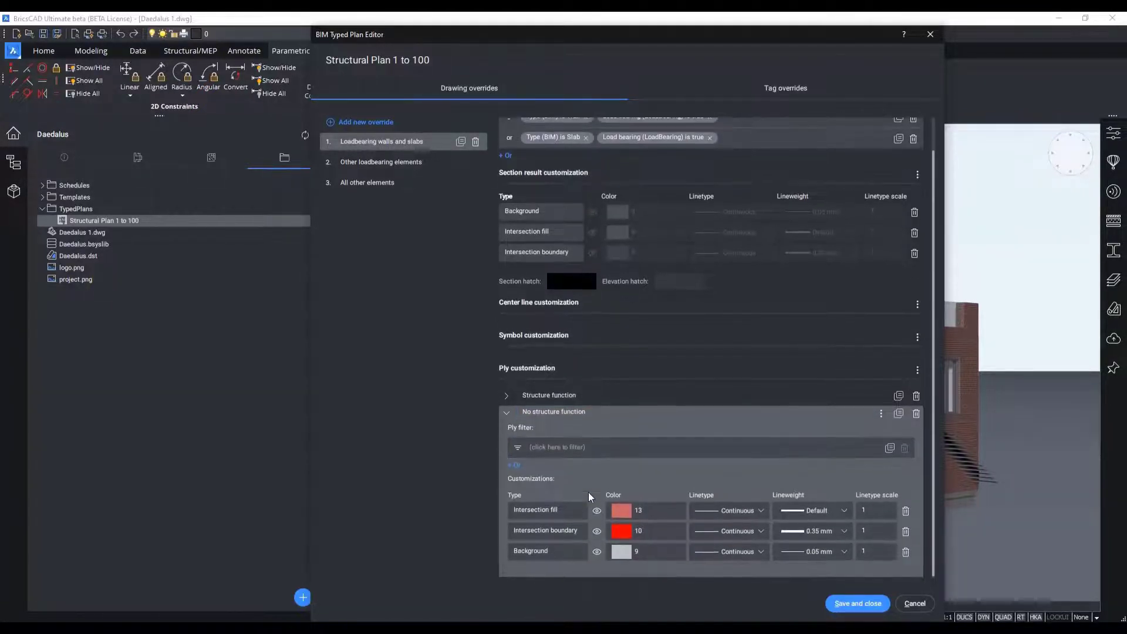
left_click(629, 513)
left_click(516, 377)
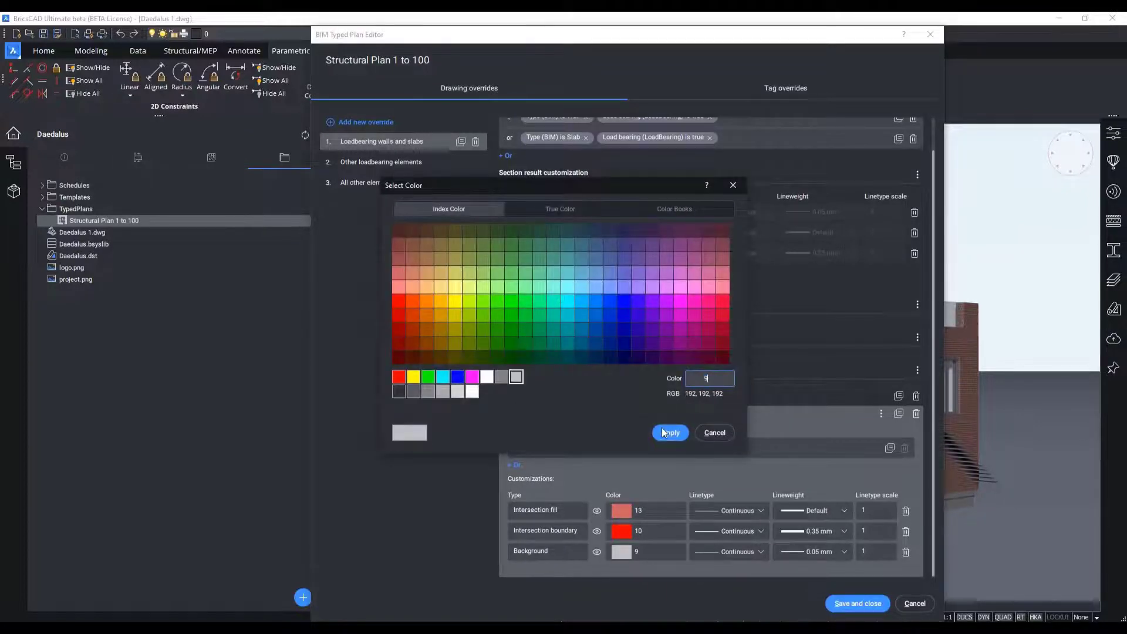
left_click(662, 440)
left_click(637, 532)
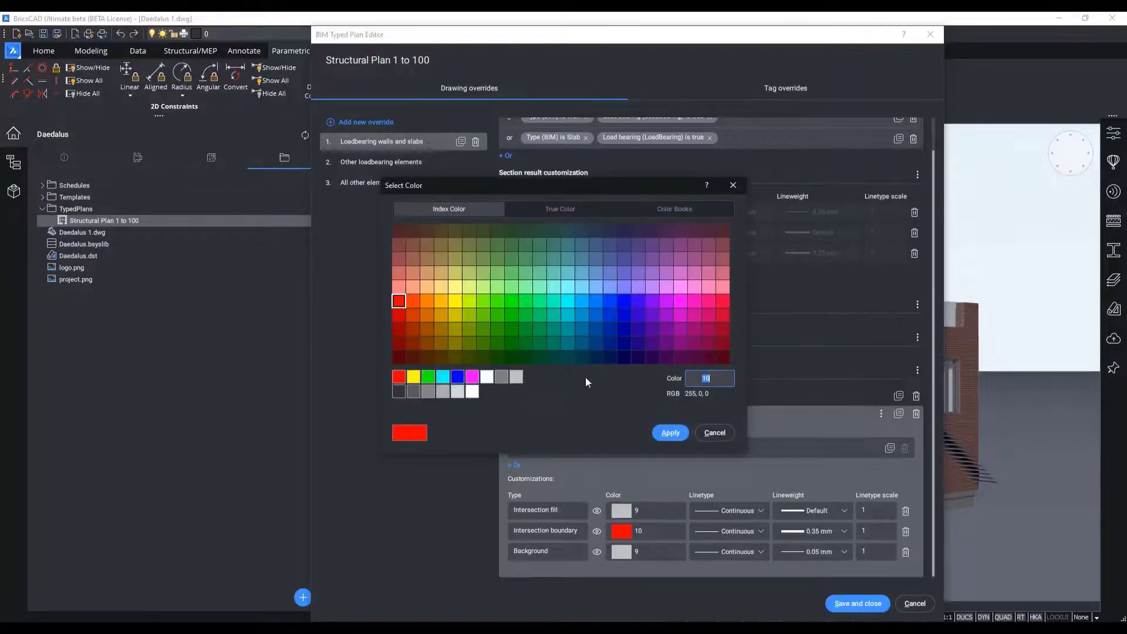
left_click(516, 376)
left_click(669, 434)
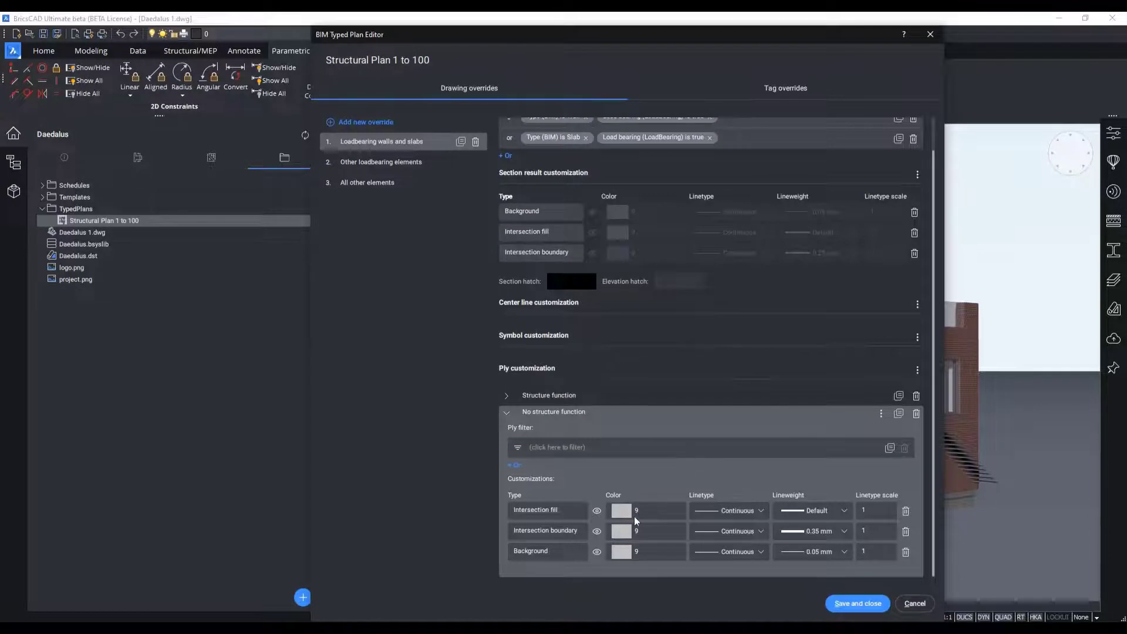
left_click(505, 412)
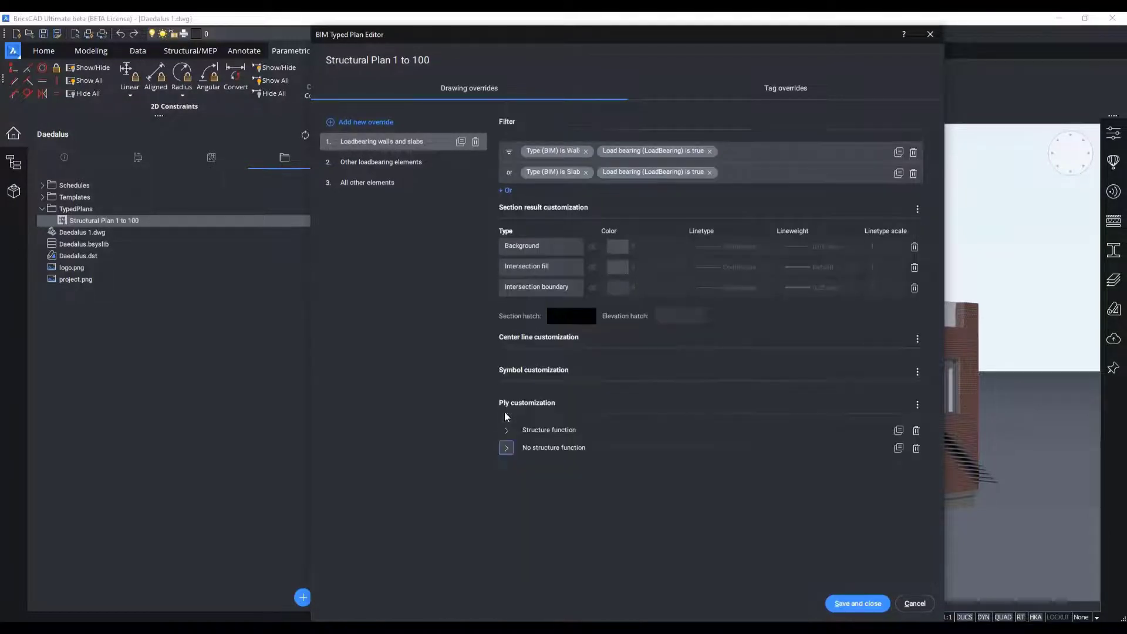
- Override the Structure function ply's hatch, giving it a Solid section fill pattern with Union enabled
left_click(506, 430)
scroll(847, 422, "down", 1)
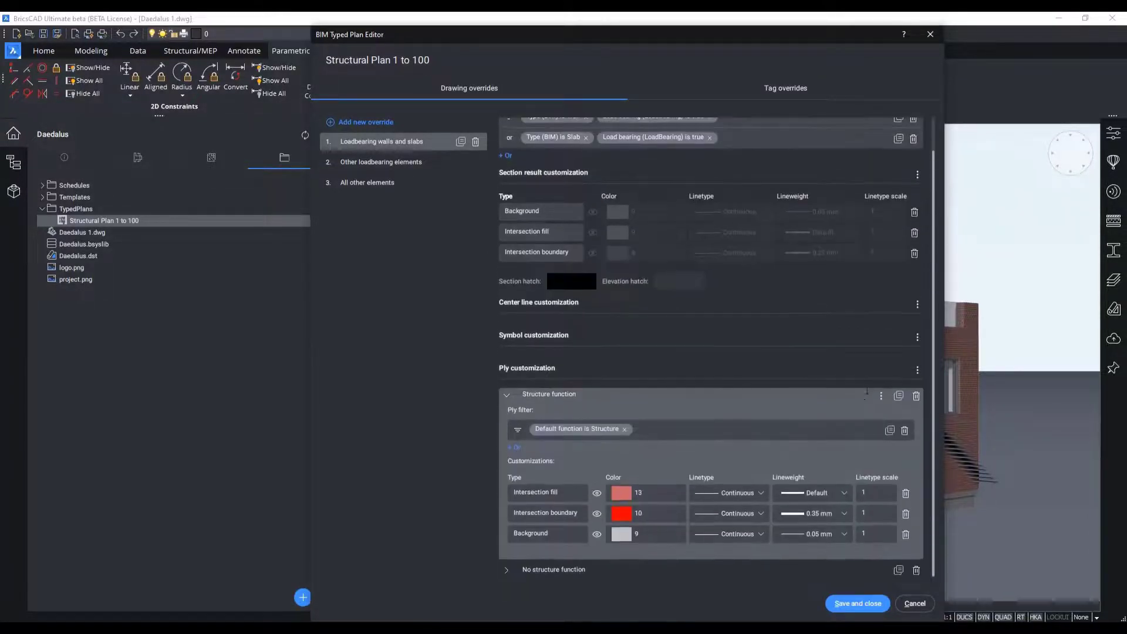
left_click(881, 395)
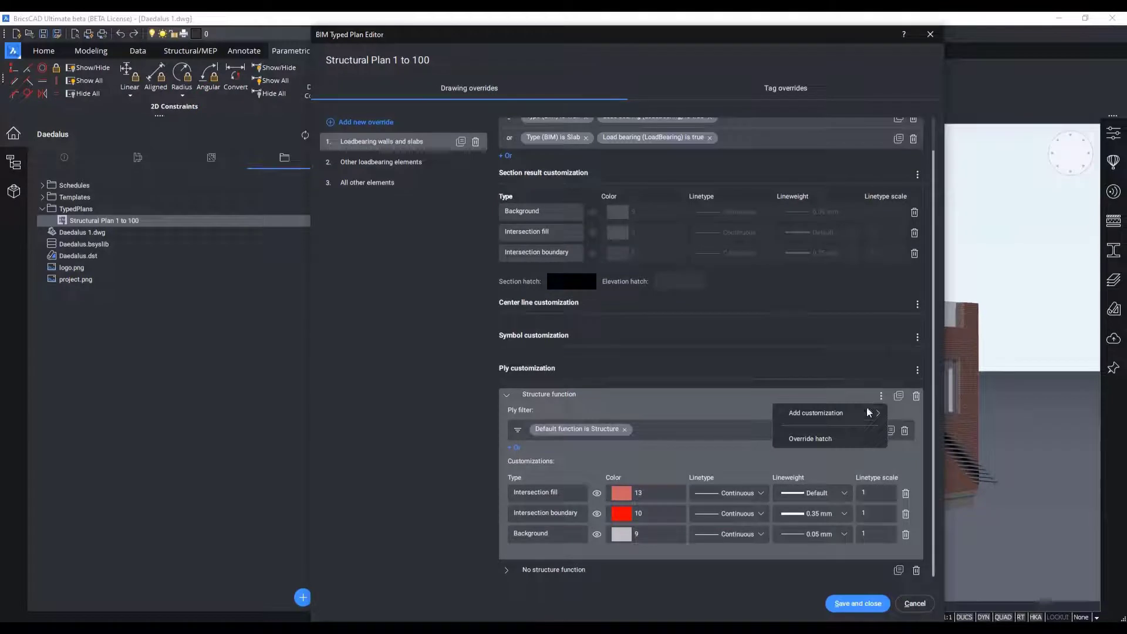
left_click(853, 438)
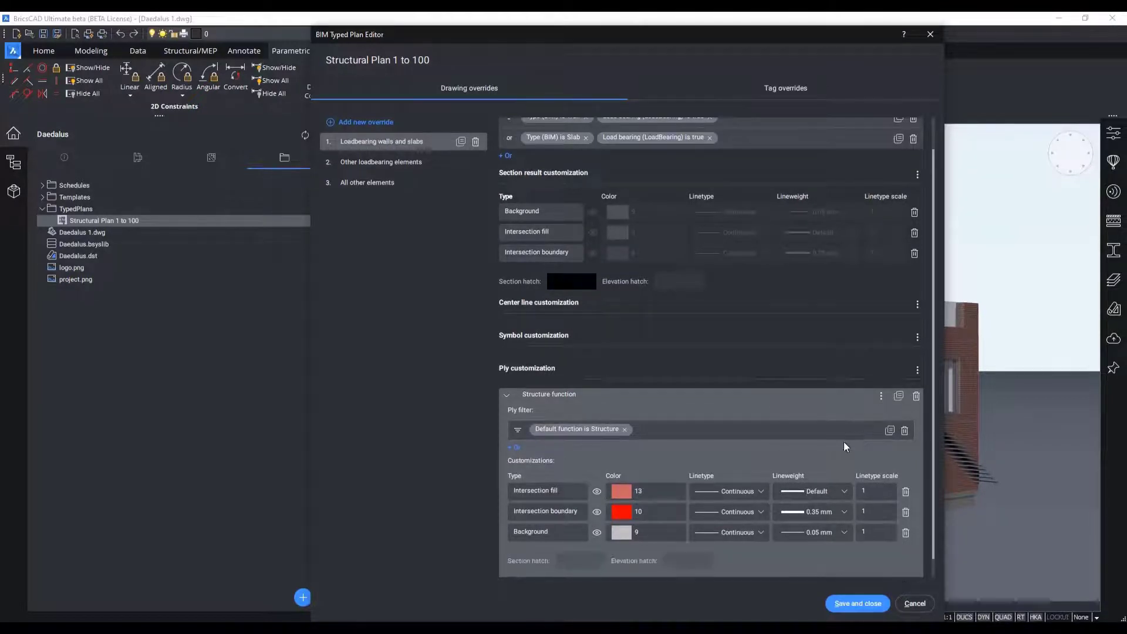
scroll(581, 527, "down", 1)
left_click(580, 541)
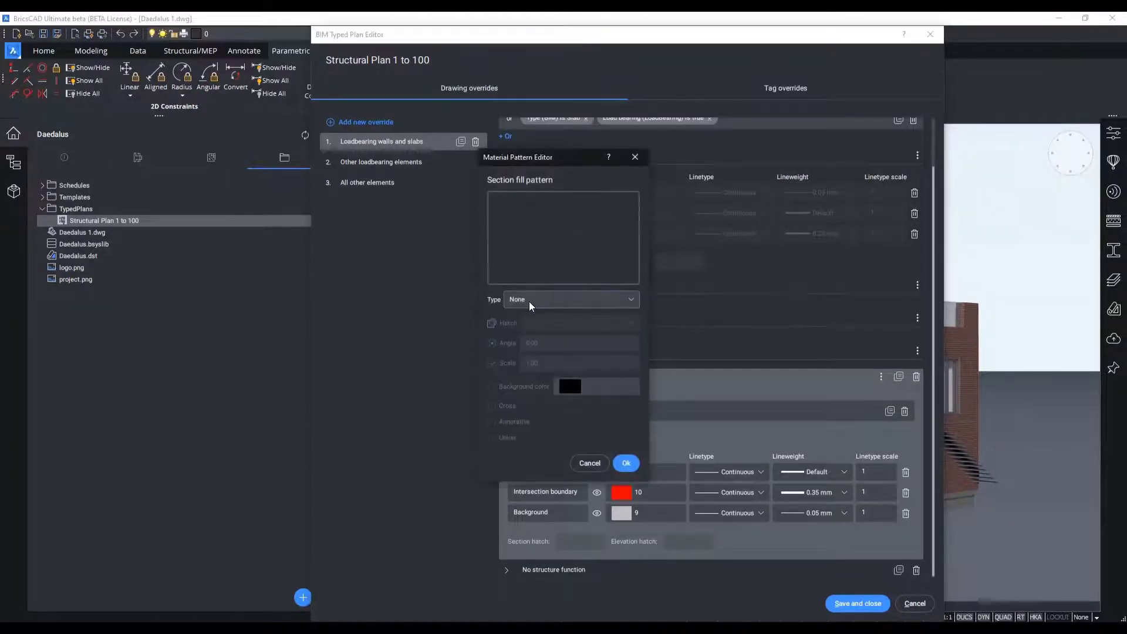
left_click(535, 301)
left_click(530, 336)
left_click(492, 438)
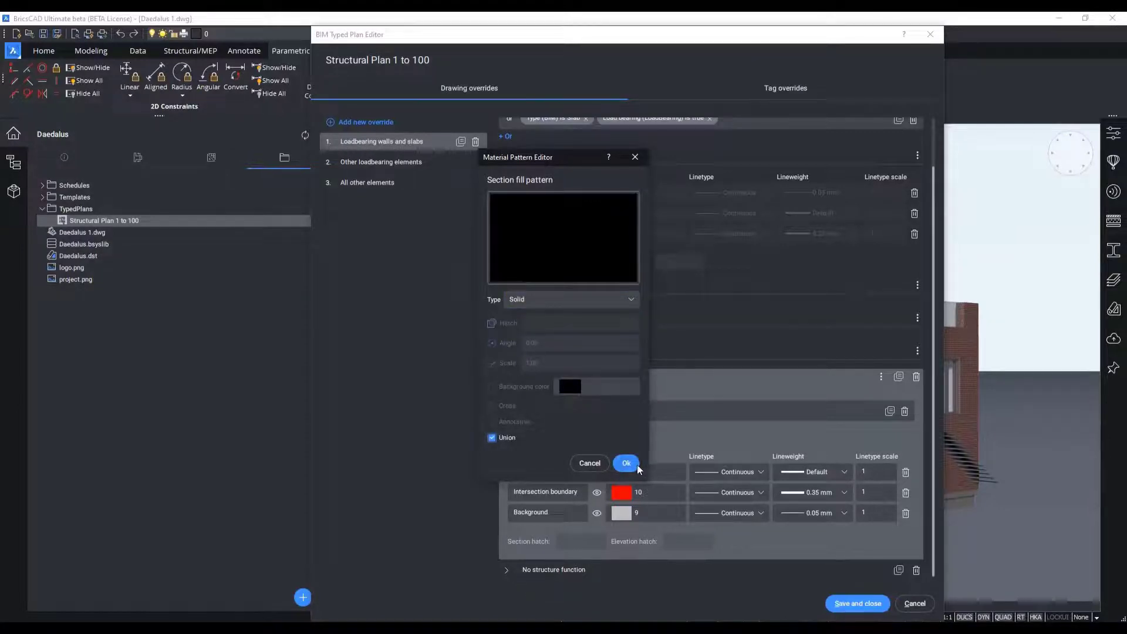
left_click(626, 463)
- Override the No structure function ply's hatch with a Solid section fill pattern, and collapse its settings
left_click(507, 571)
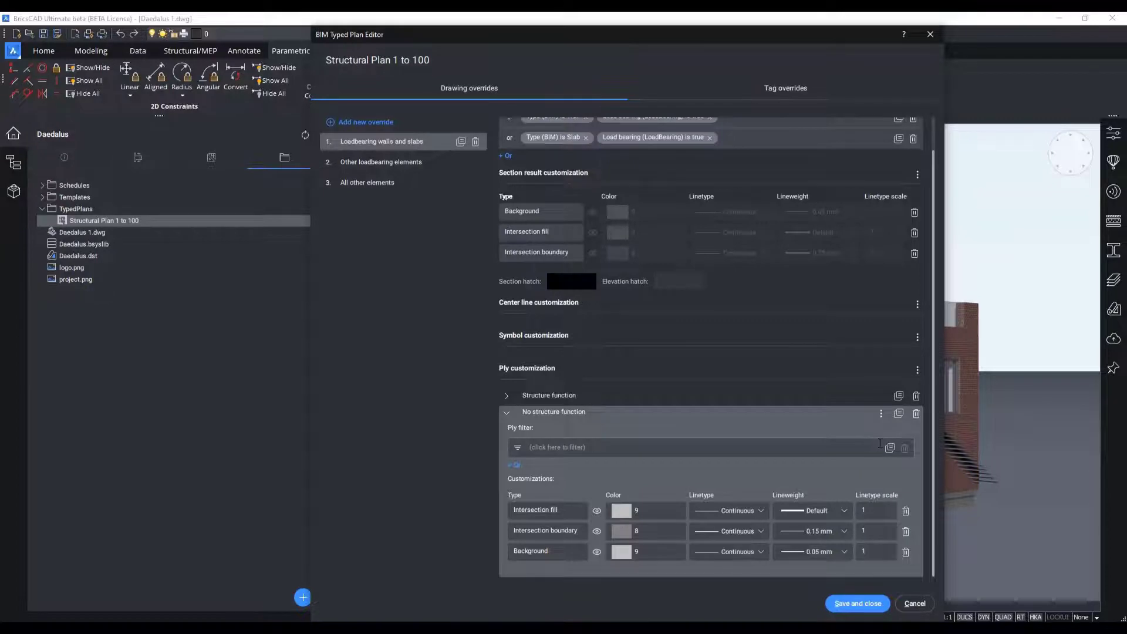
left_click(882, 417)
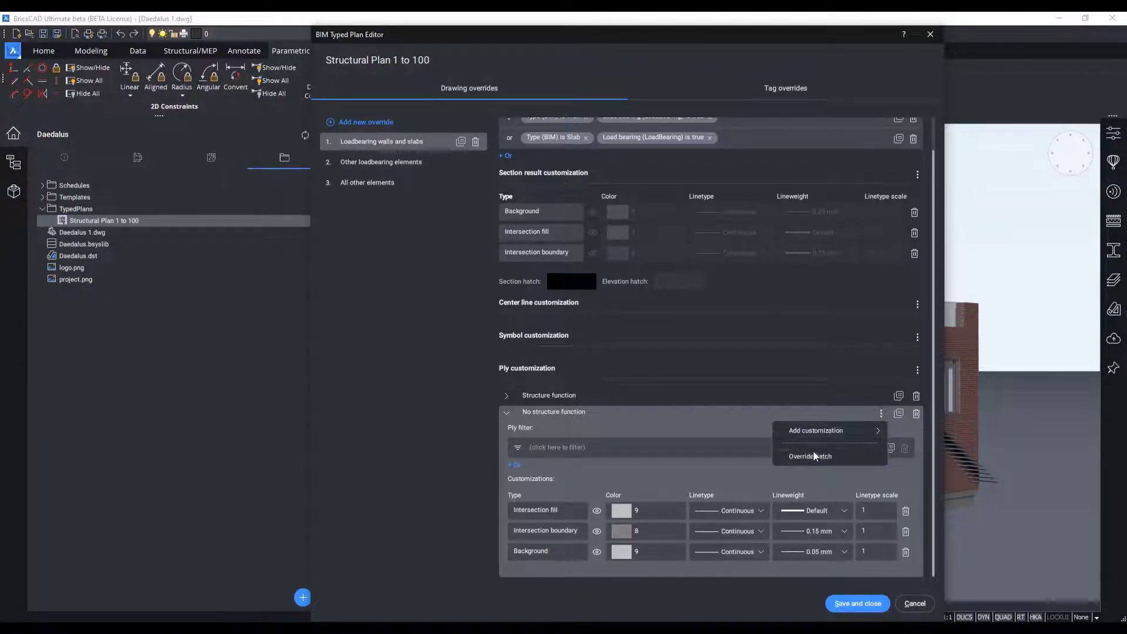
left_click(813, 453)
scroll(558, 572, "down", 1)
scroll(564, 557, "up", 1)
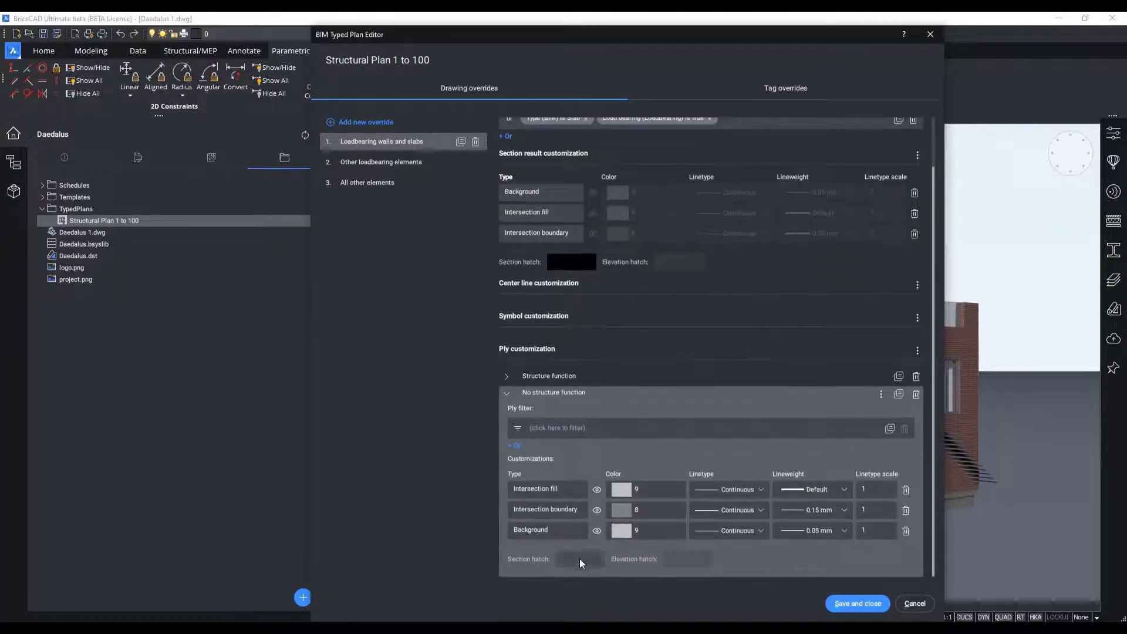
left_click(579, 558)
left_click(532, 300)
left_click(529, 336)
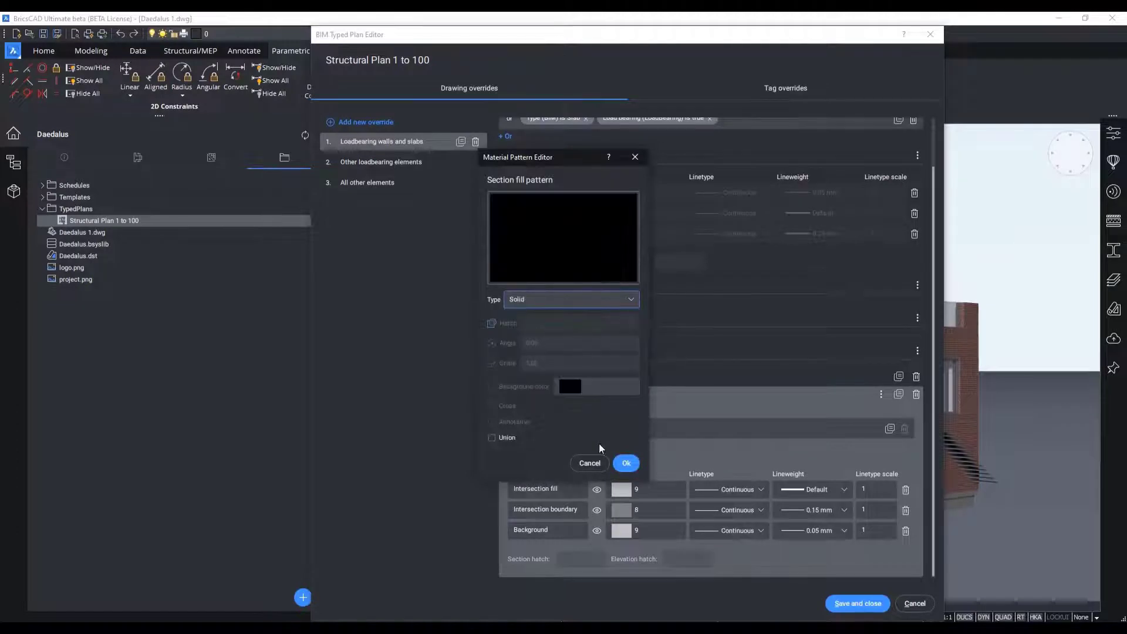
left_click(626, 463)
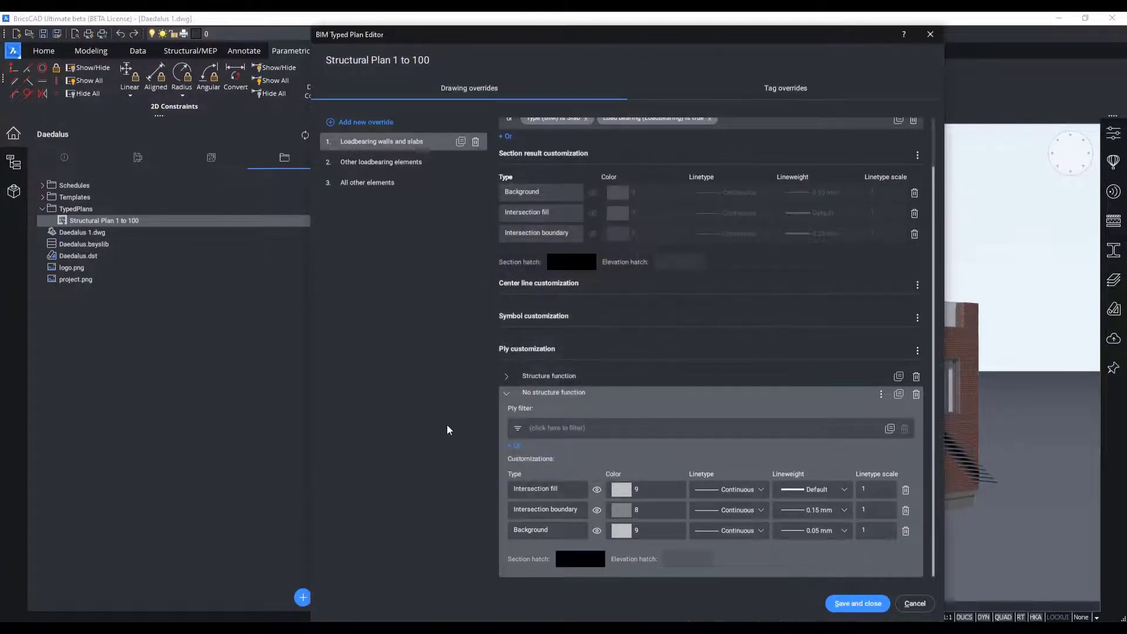
left_click(508, 393)
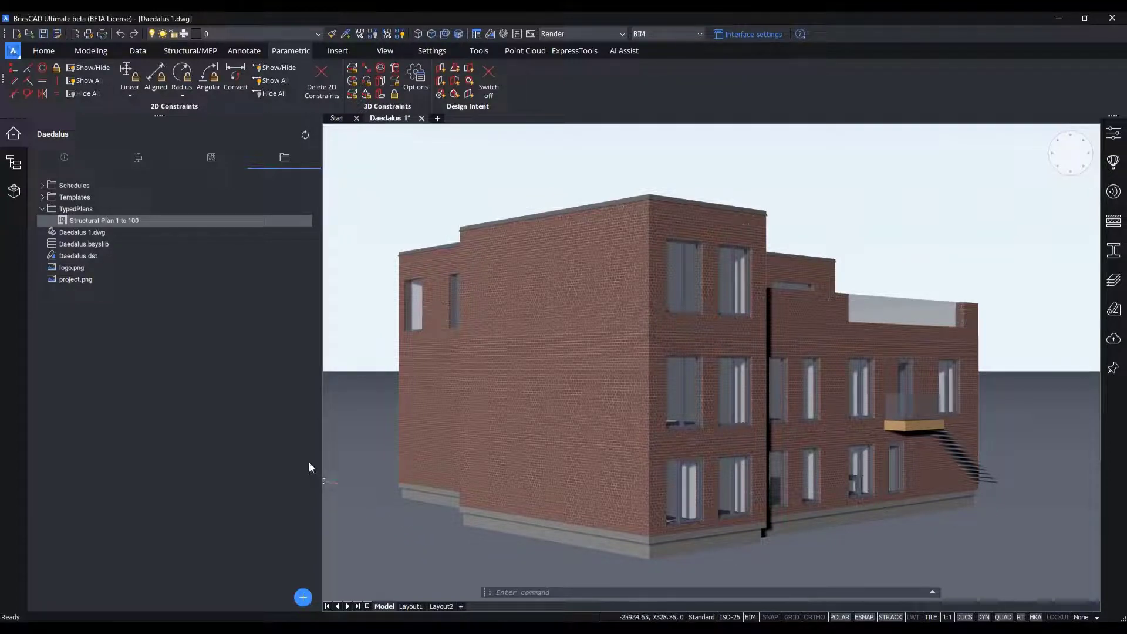
- Create a sheet from the Daedalus 1 Floor 0 section with layout A1, view scale 1:100 and typed plan Structural Plan 1 to 100
left_click(135, 158)
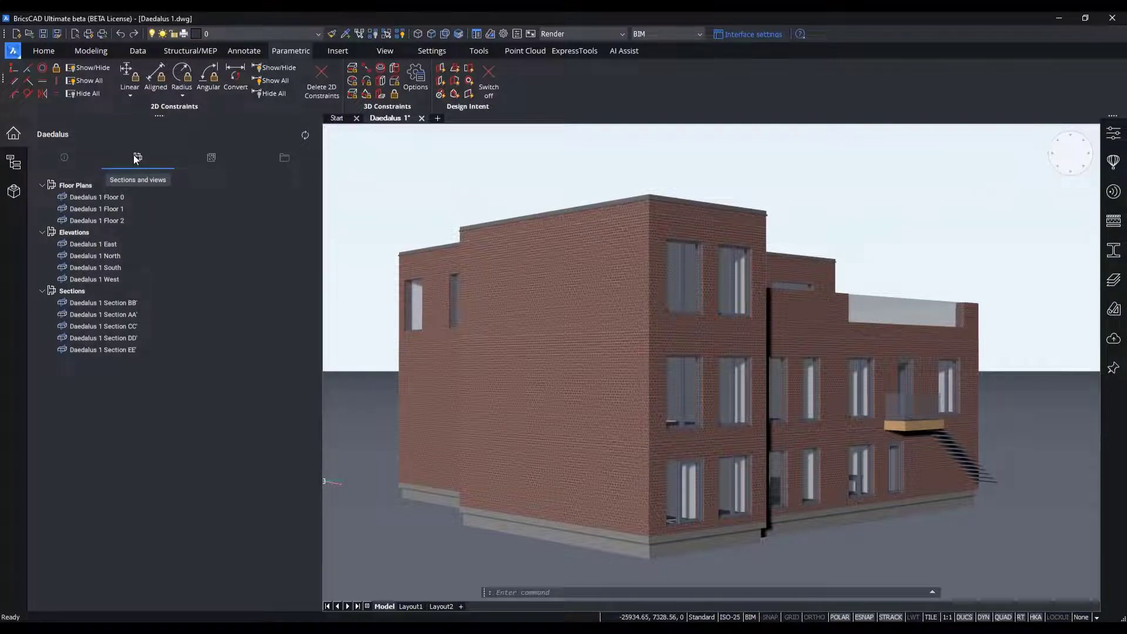
right_click(114, 199)
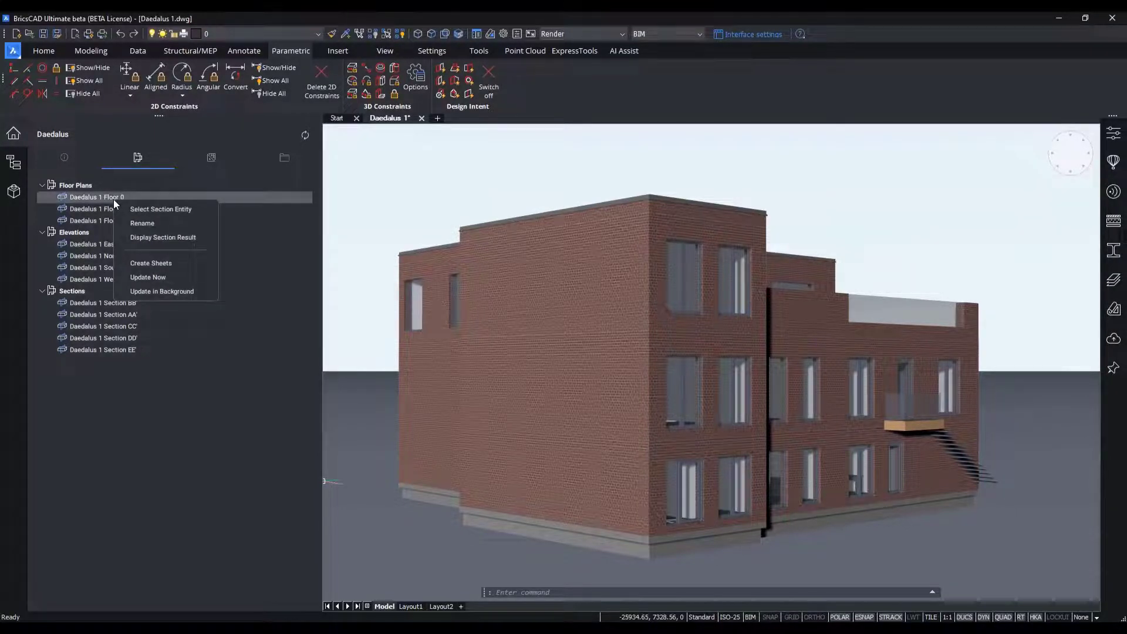
left_click(168, 266)
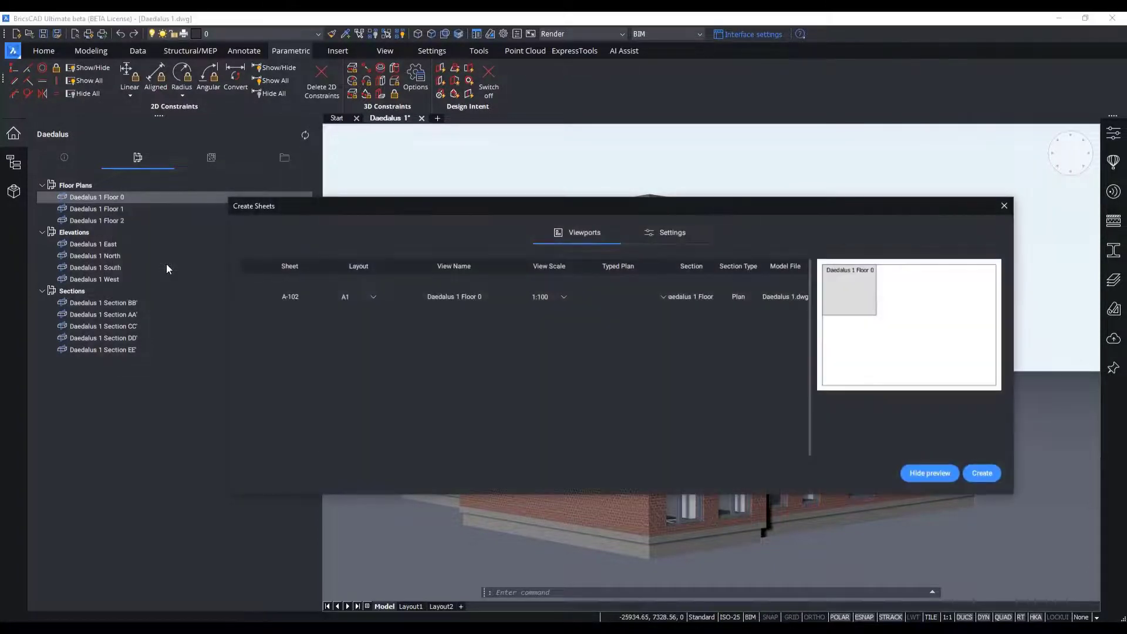
left_click_drag(410, 188, 520, 158)
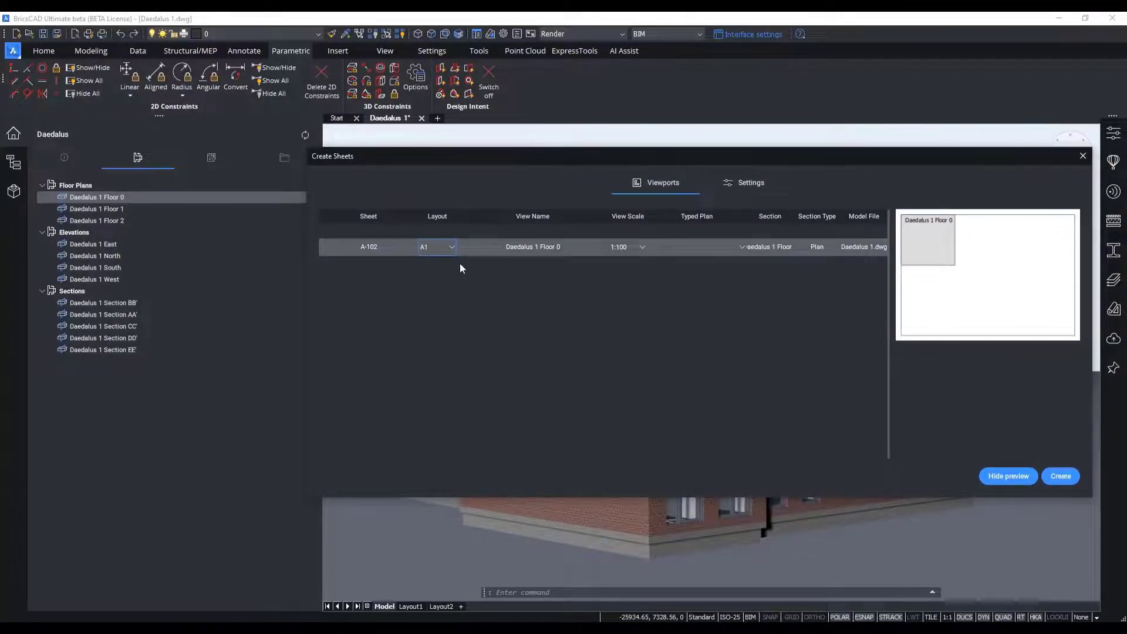
left_click(452, 247)
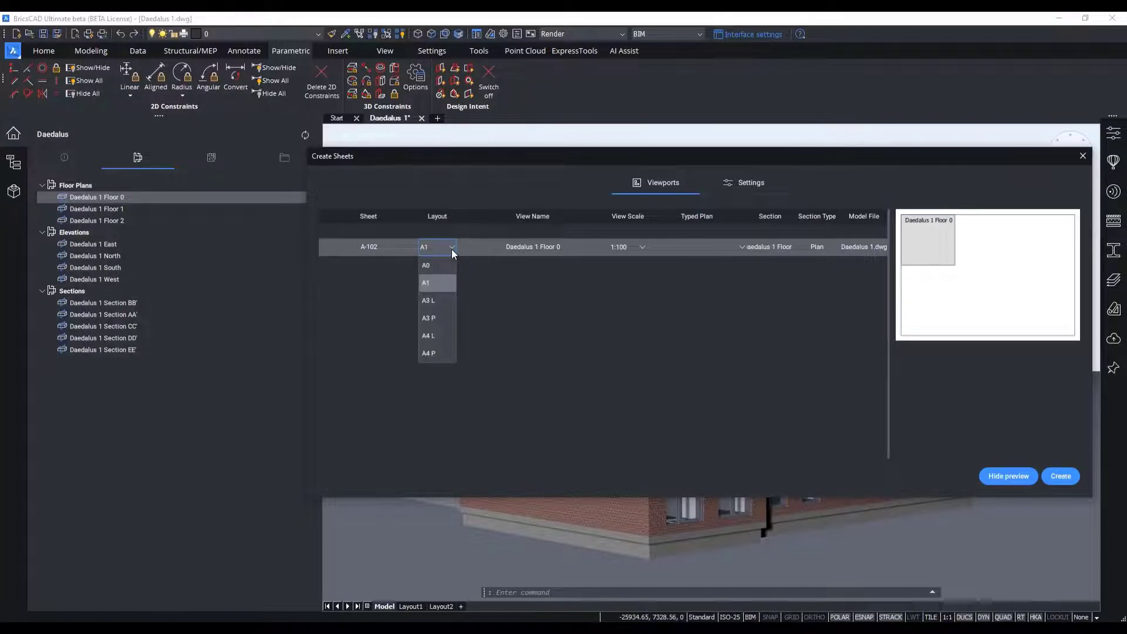
left_click(452, 247)
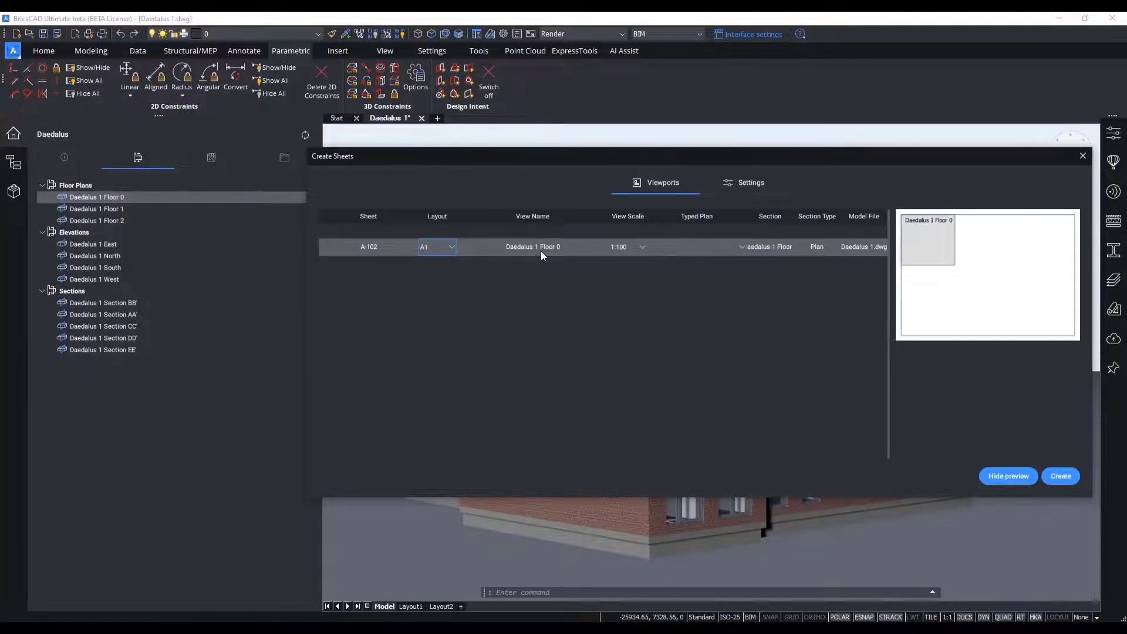
left_click(643, 247)
left_click(639, 352)
left_click(740, 247)
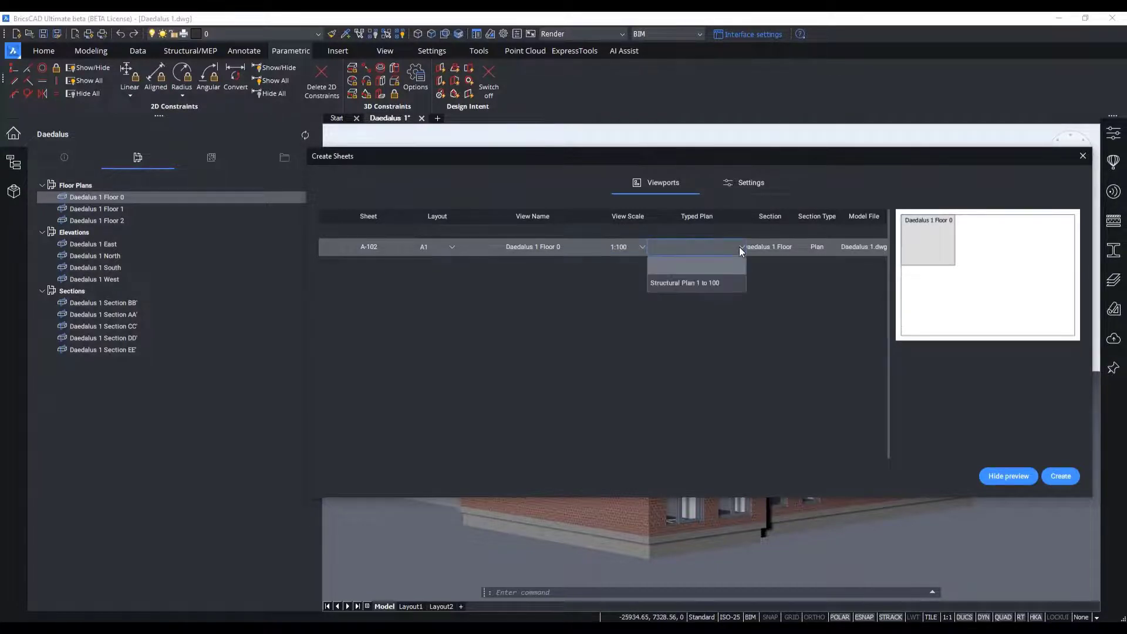
left_click(723, 285)
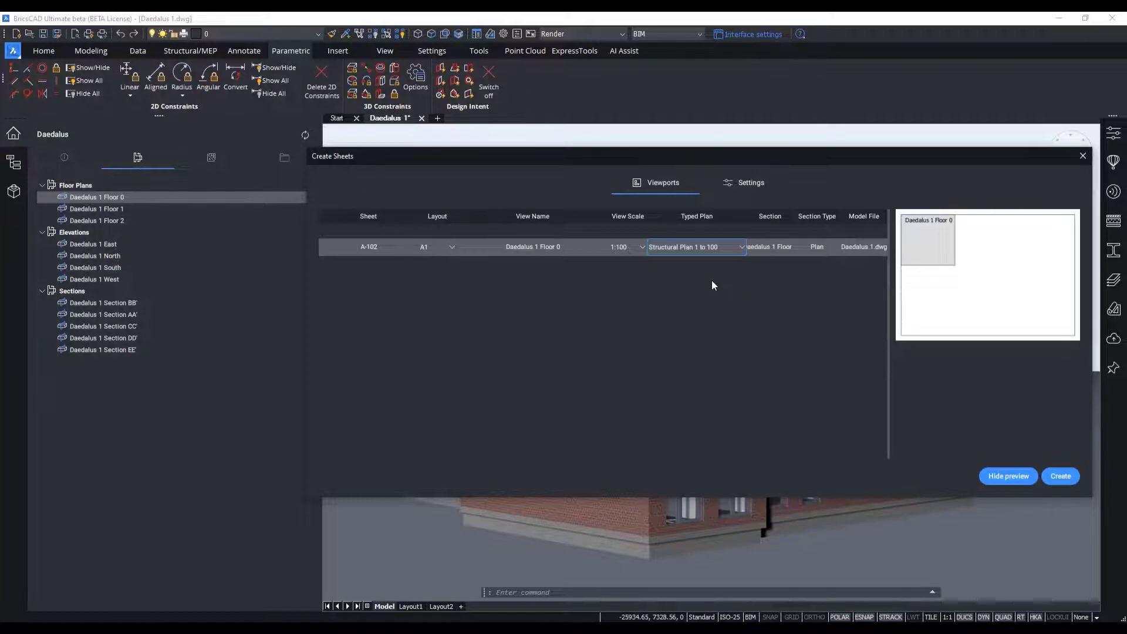
left_click(1061, 476)
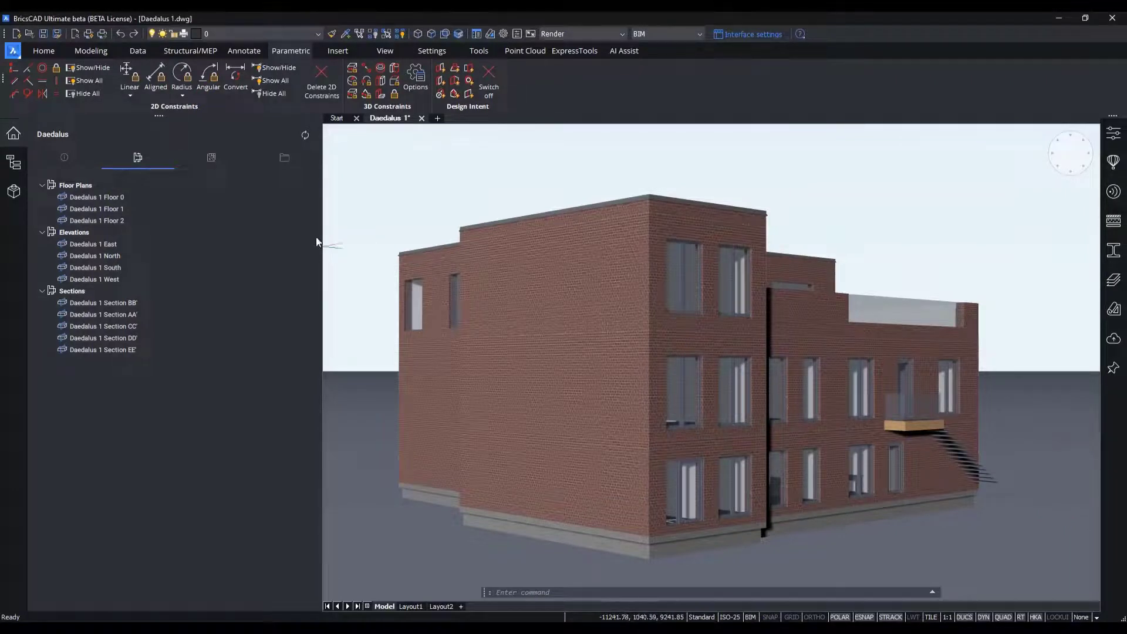
- Update sheet A-102 - Daedalus 1 Floor 0 immediately to generate its drawing
left_click(212, 158)
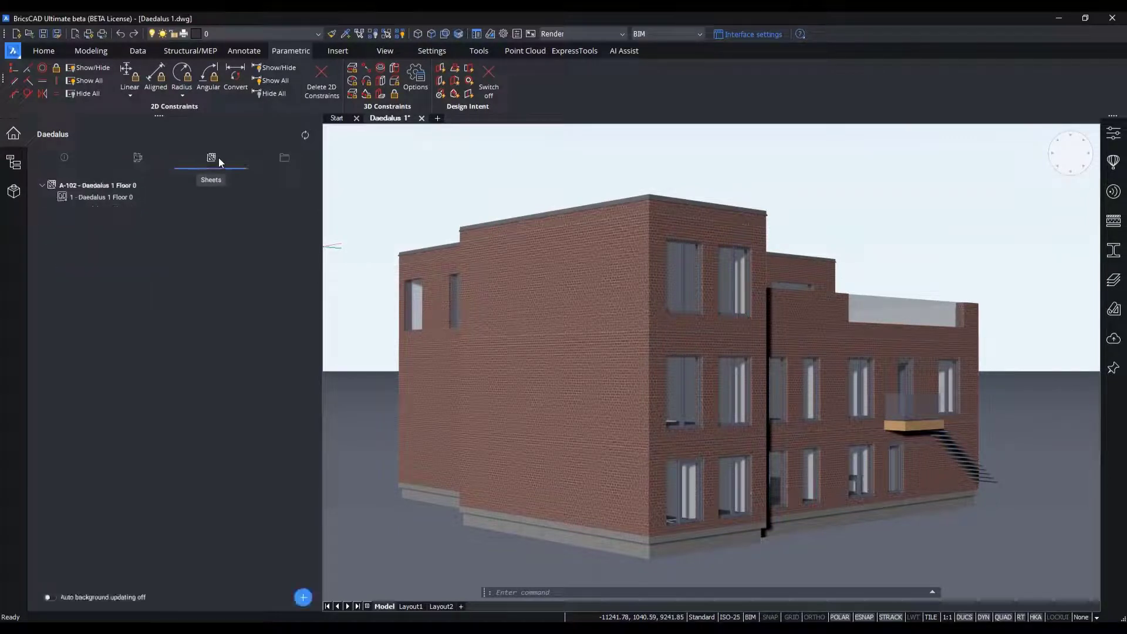
right_click(126, 186)
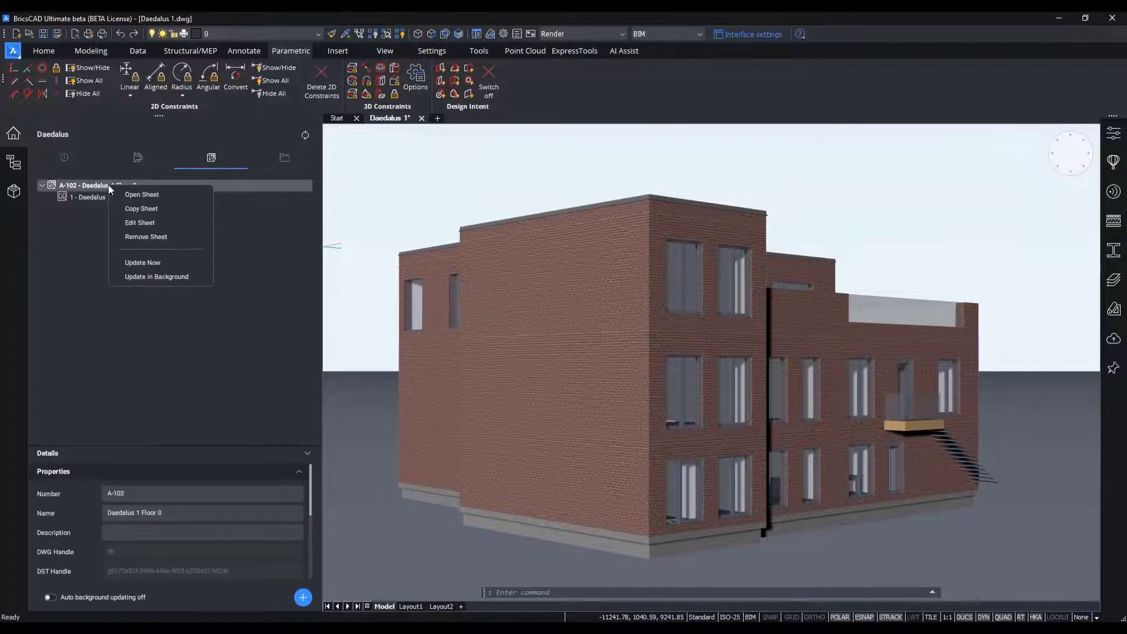
left_click(147, 264)
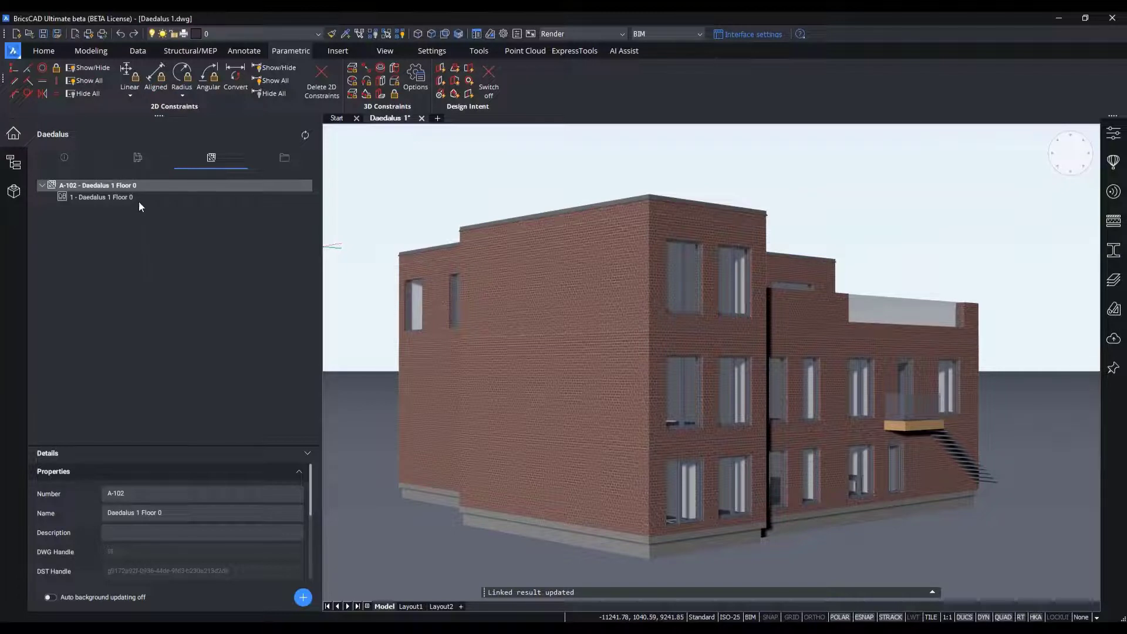
- Display the Daedalus 1 Floor 0 view on sheet A-102
mouse_move(135, 200)
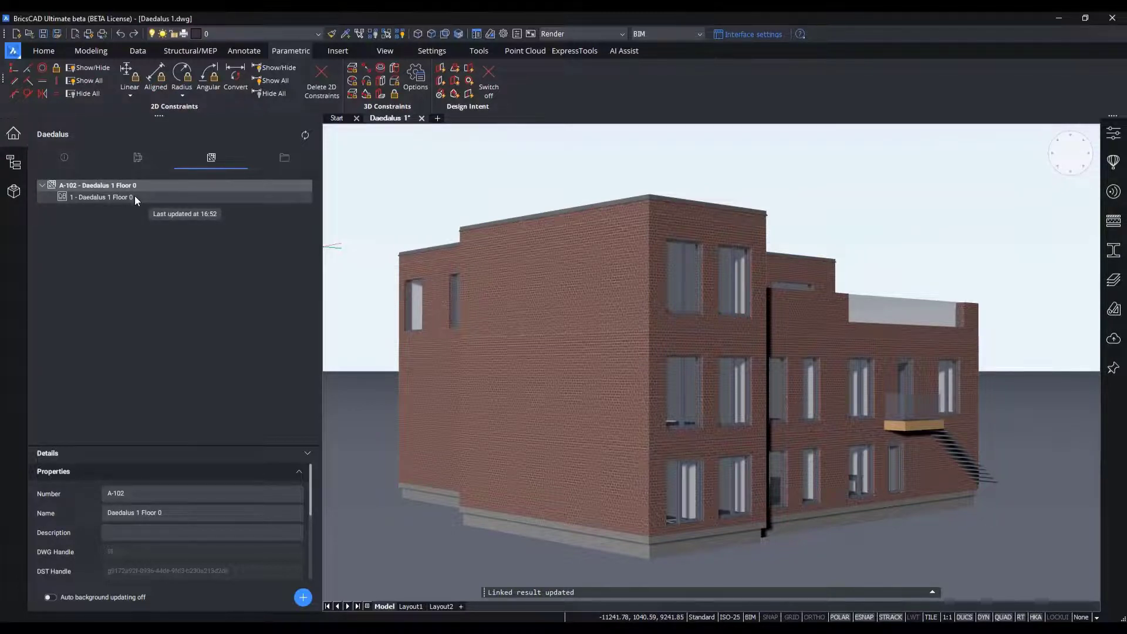
right_click(135, 200)
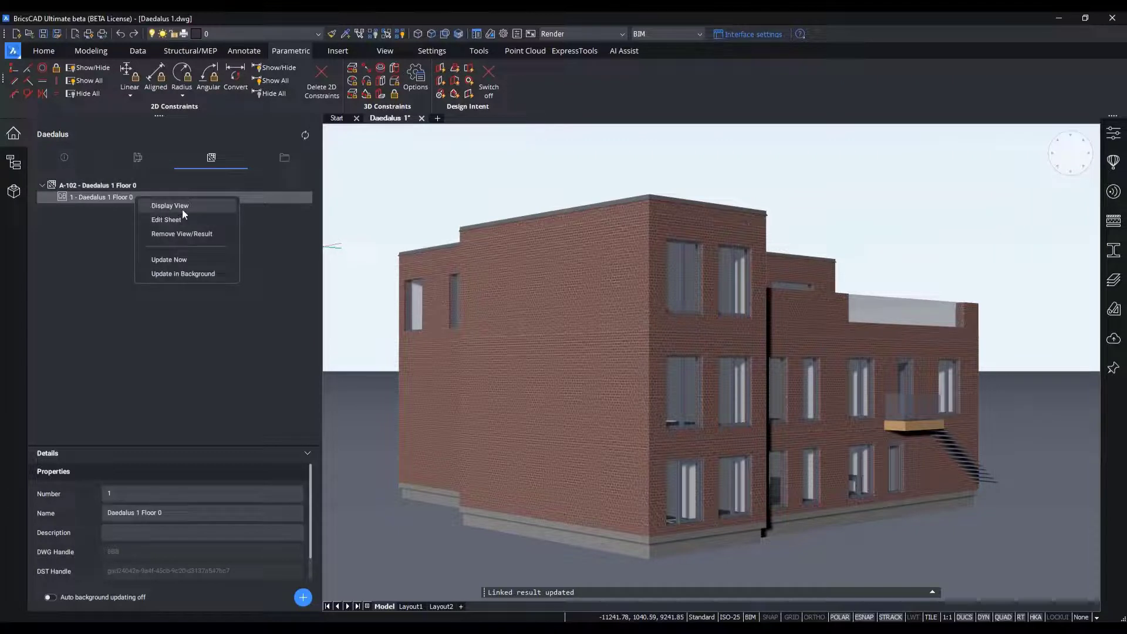
left_click(107, 185)
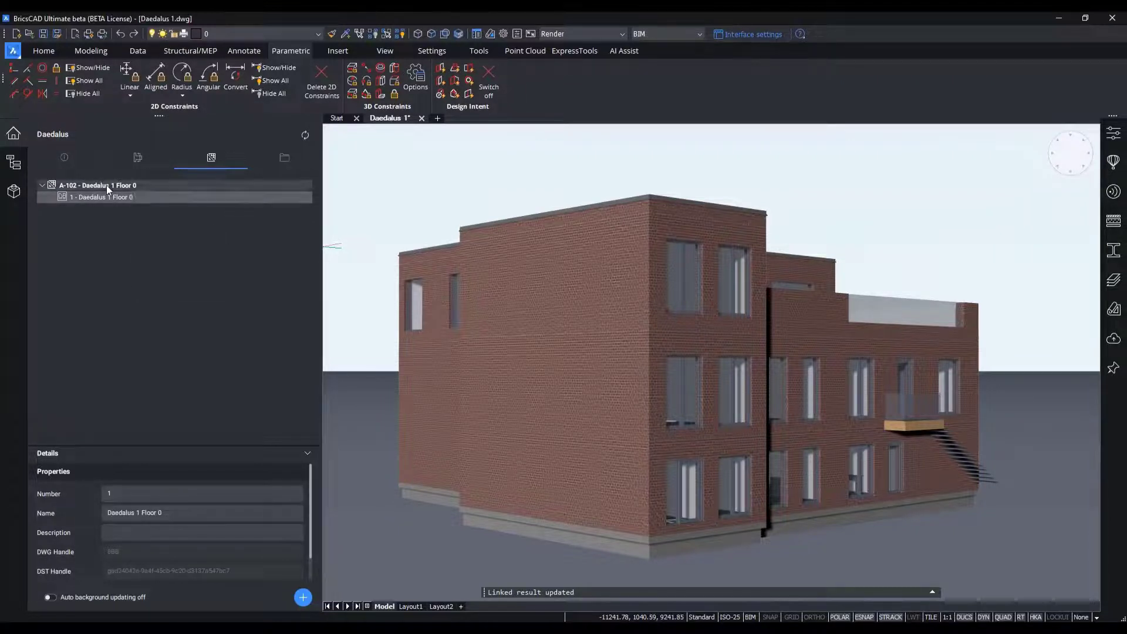
right_click(107, 185)
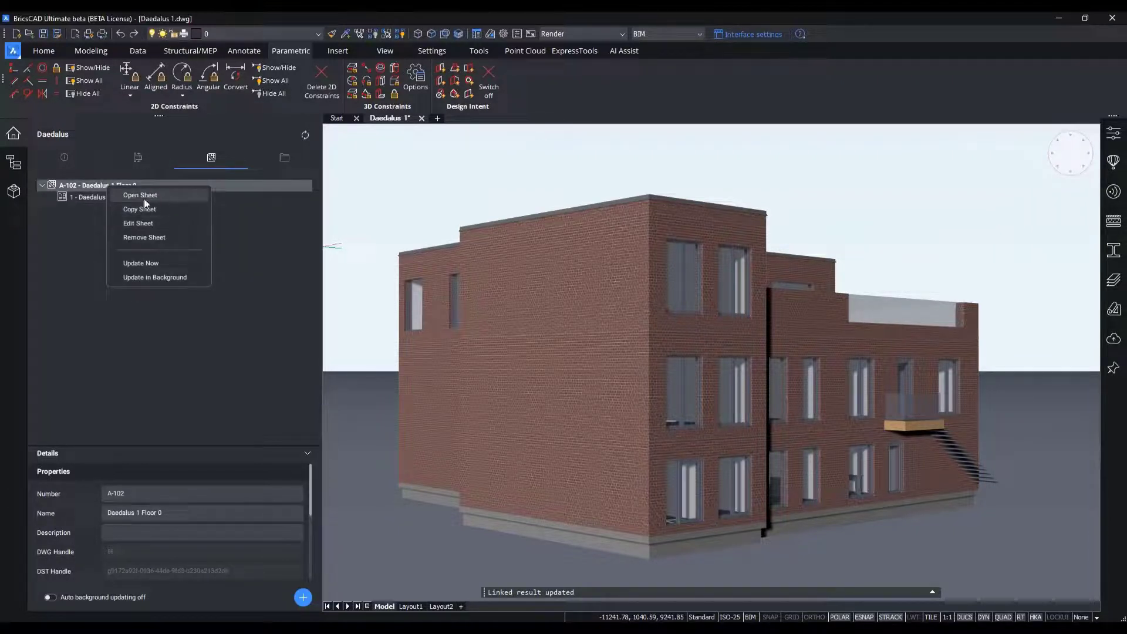
left_click(77, 196)
right_click(78, 198)
left_click(114, 206)
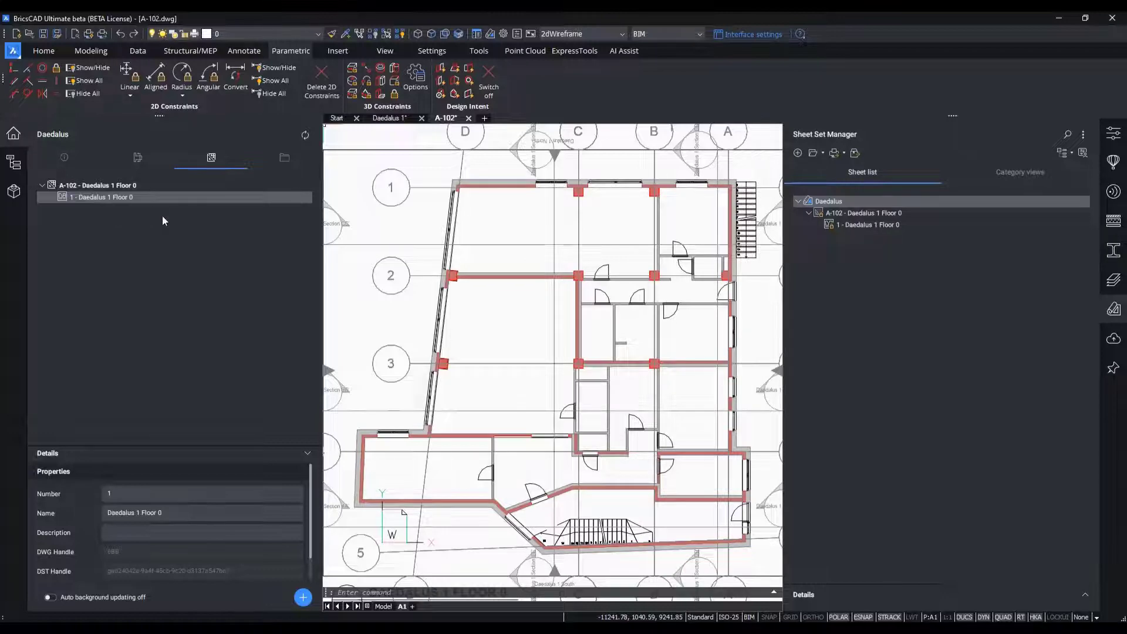
- Examine the generated Floor 0 plan, checking the fills of the structural and non-structural wall plies around the rooms and windows
scroll(469, 367, "down", 5)
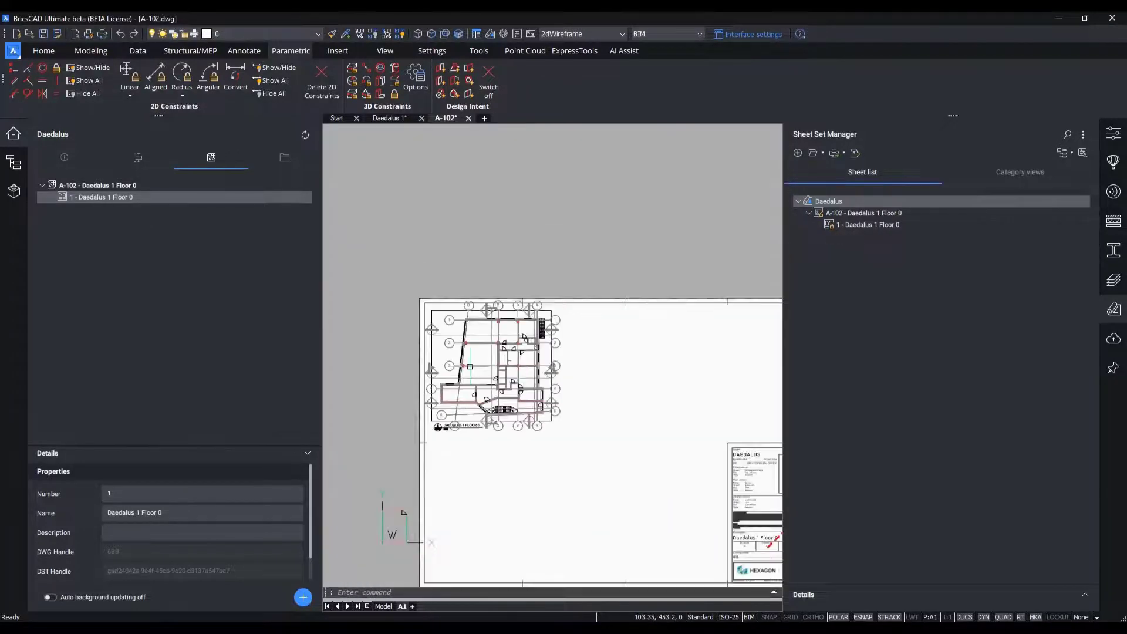
scroll(469, 366, "up", 5)
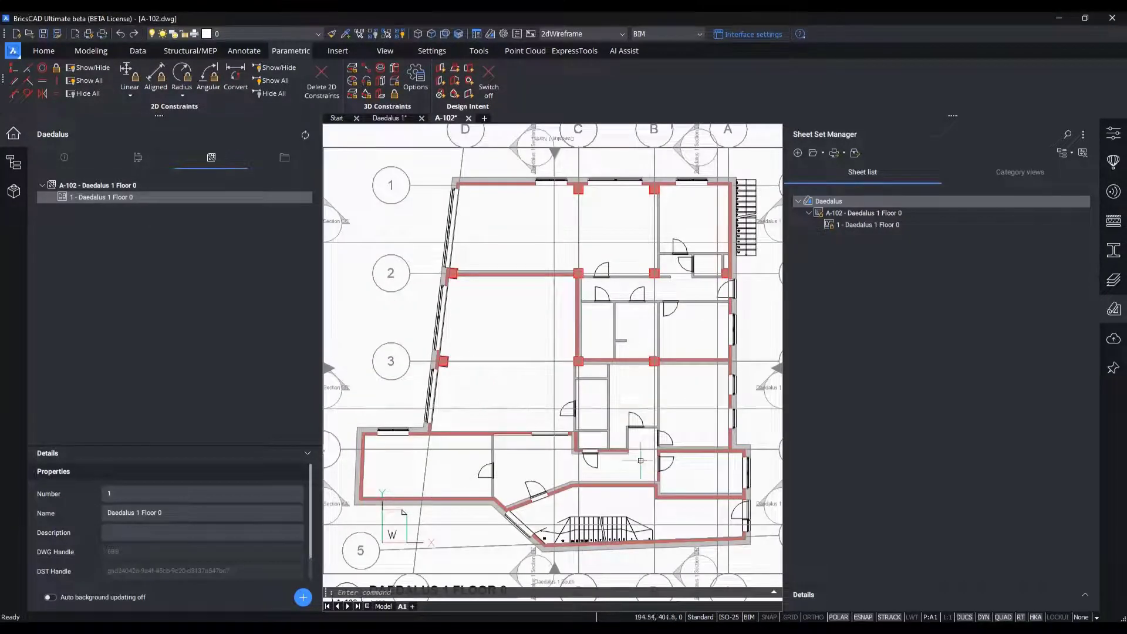
middle_click_drag(637, 460, 517, 428)
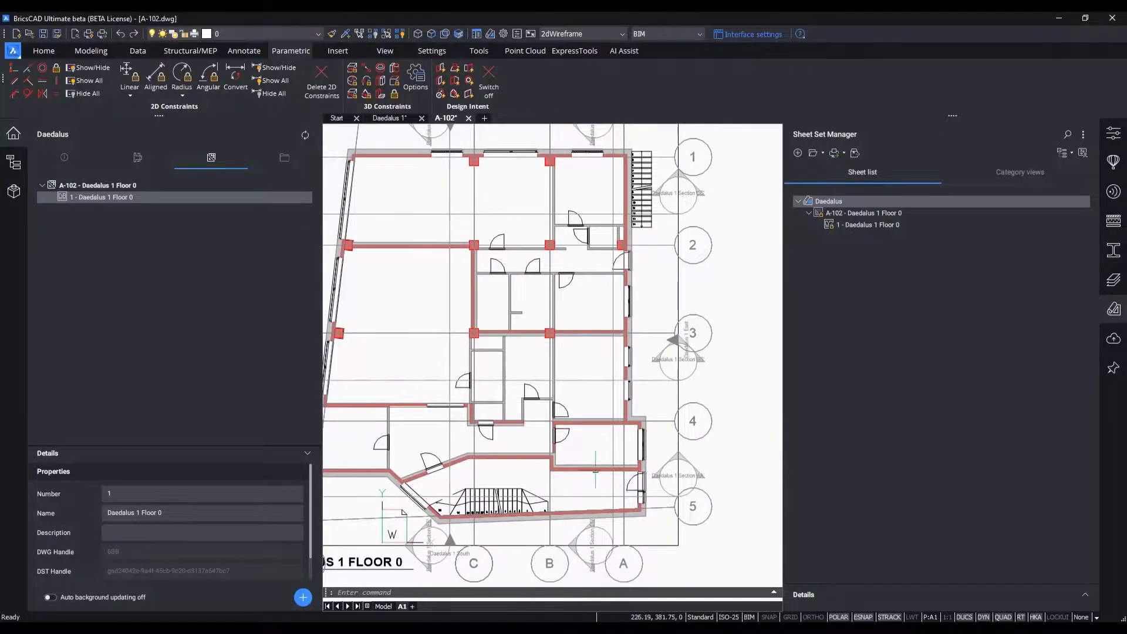
scroll(594, 470, "up", 5)
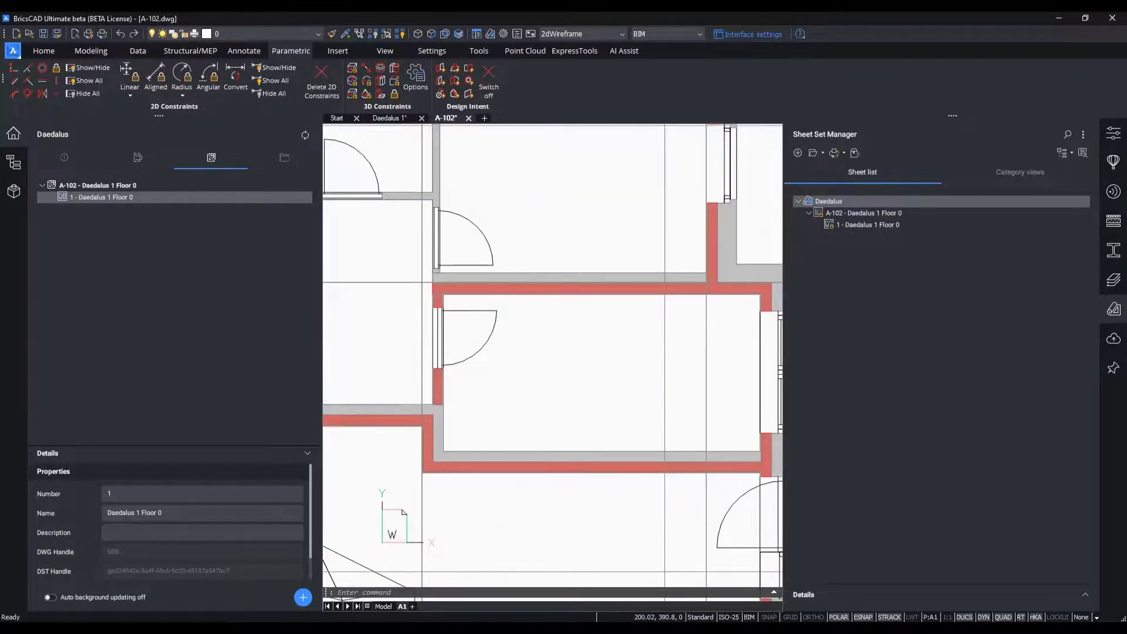
scroll(427, 404, "down", 3)
scroll(602, 406, "up", 2)
scroll(602, 405, "up", 4)
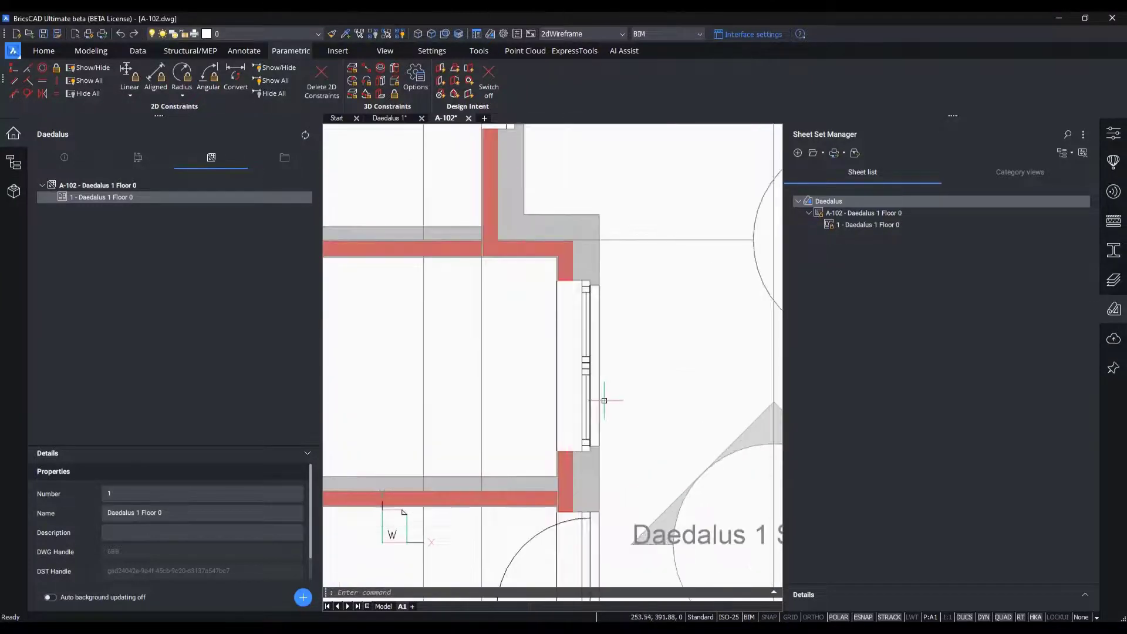
scroll(601, 402, "down", 6)
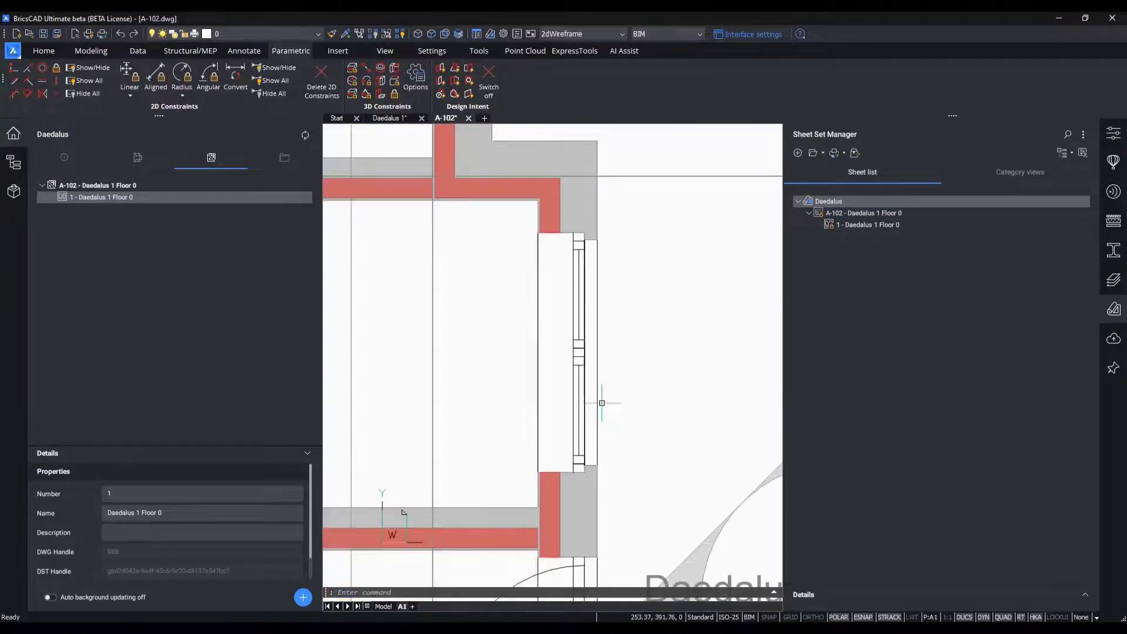
middle_click_drag(568, 410, 623, 441)
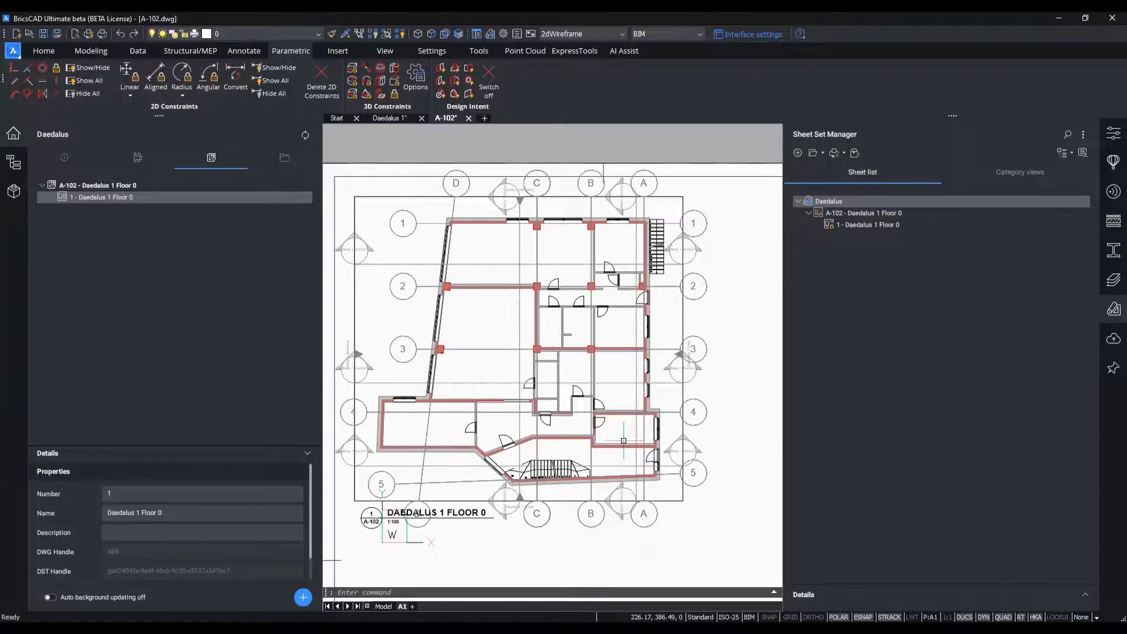
- Inspect the Floor 0 viewport's properties and its available Typed plan options, and clear the selection
left_click_drag(624, 441, 686, 524)
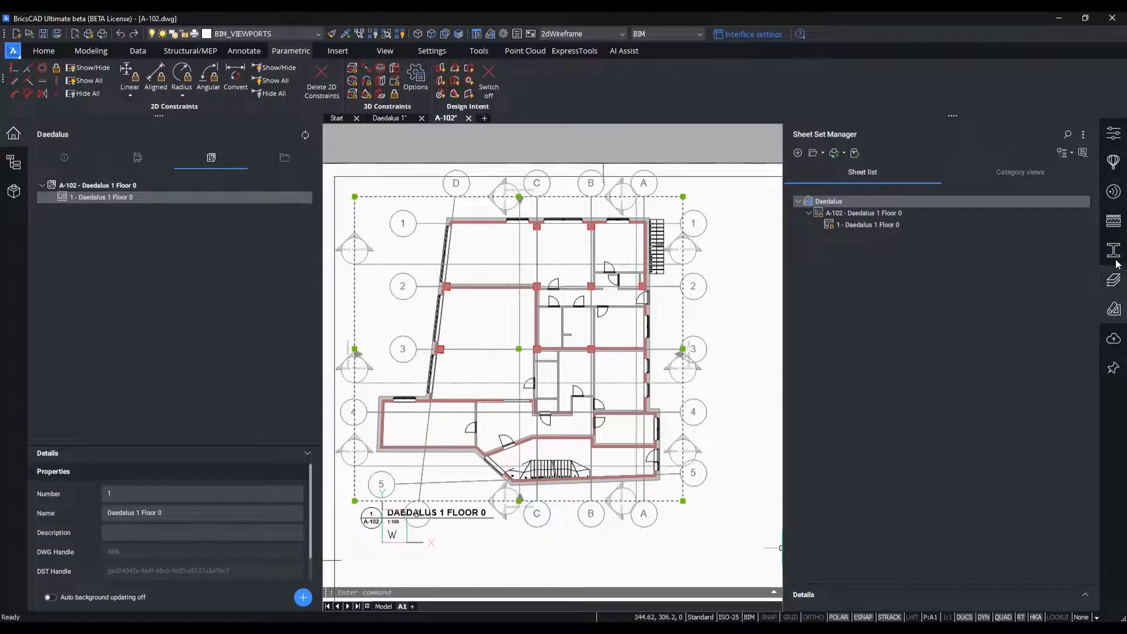
left_click(1114, 133)
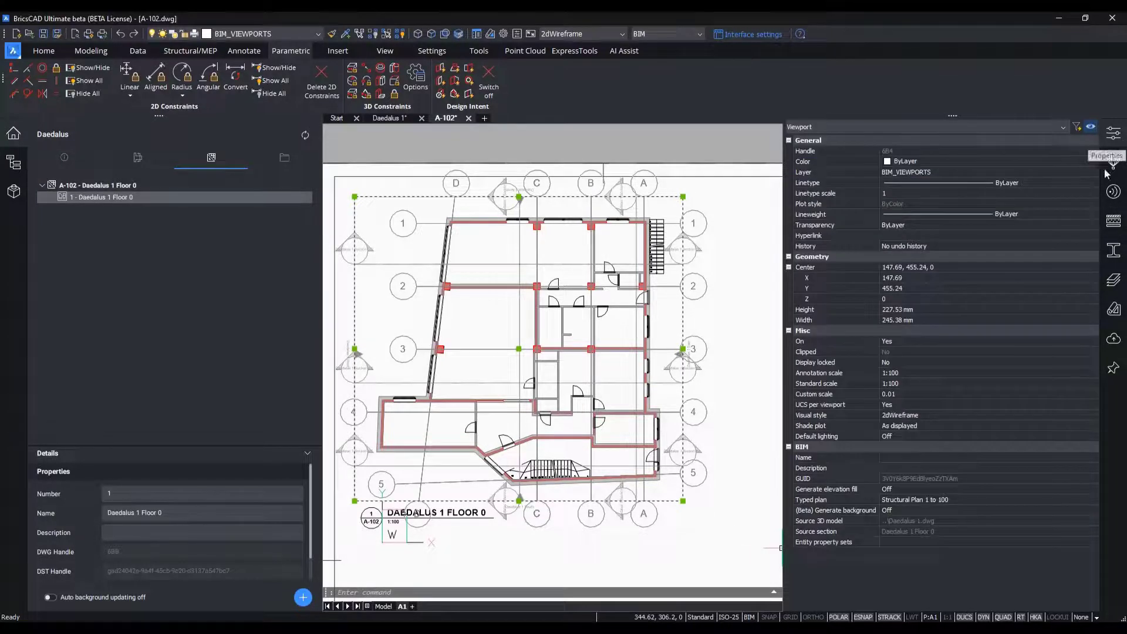
left_click(960, 500)
left_click(961, 500)
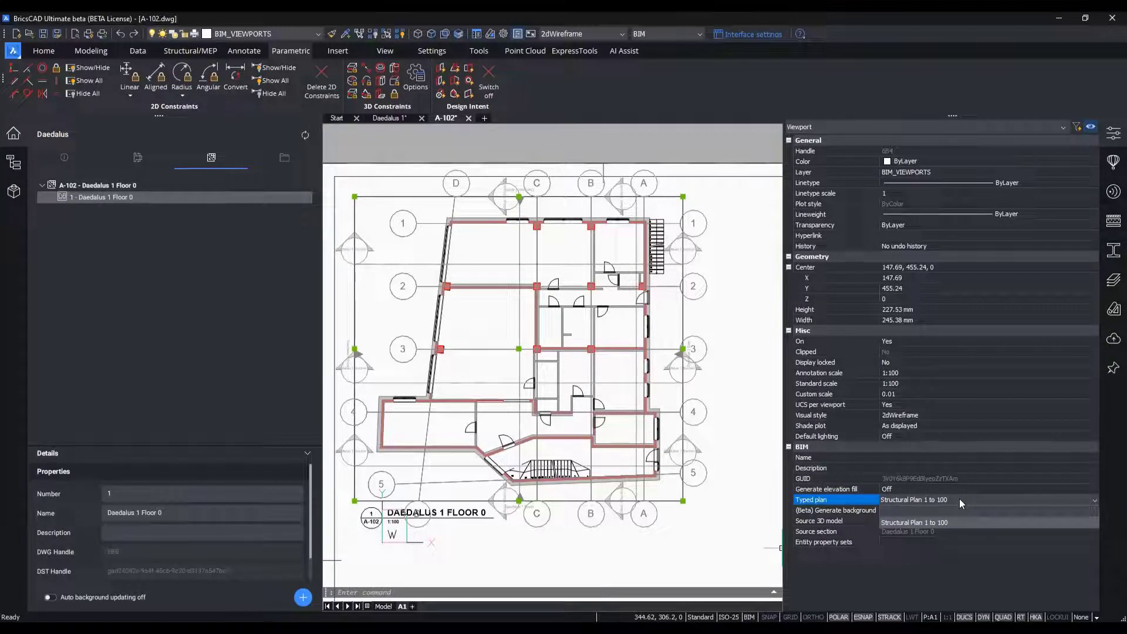
left_click(680, 559)
key("Escape")
key("Escape")
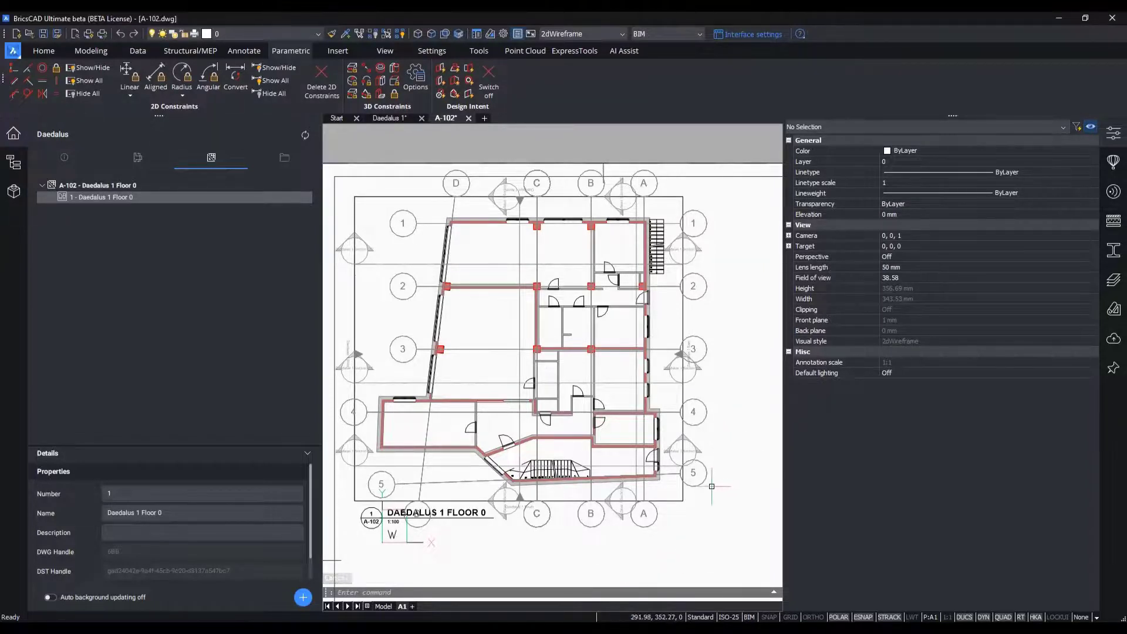
left_click(695, 472)
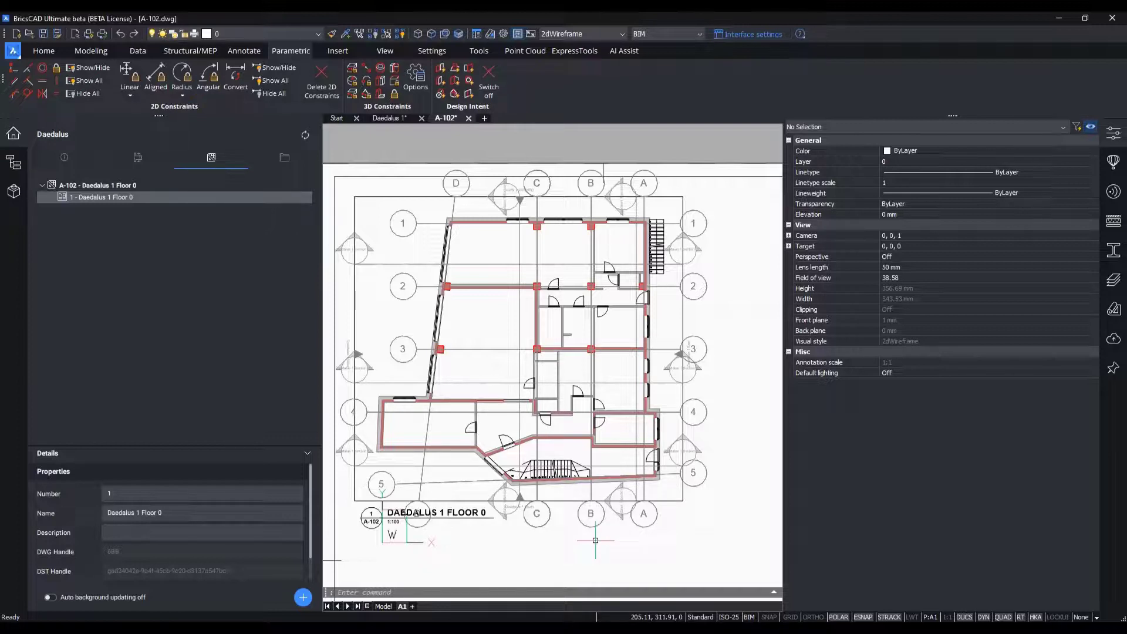
- Import the 1 to 200 Concept Plan.tp typed plan from the desktop's Daedalus - Typed Plans\TypedPlans folder into the project
left_click(288, 163)
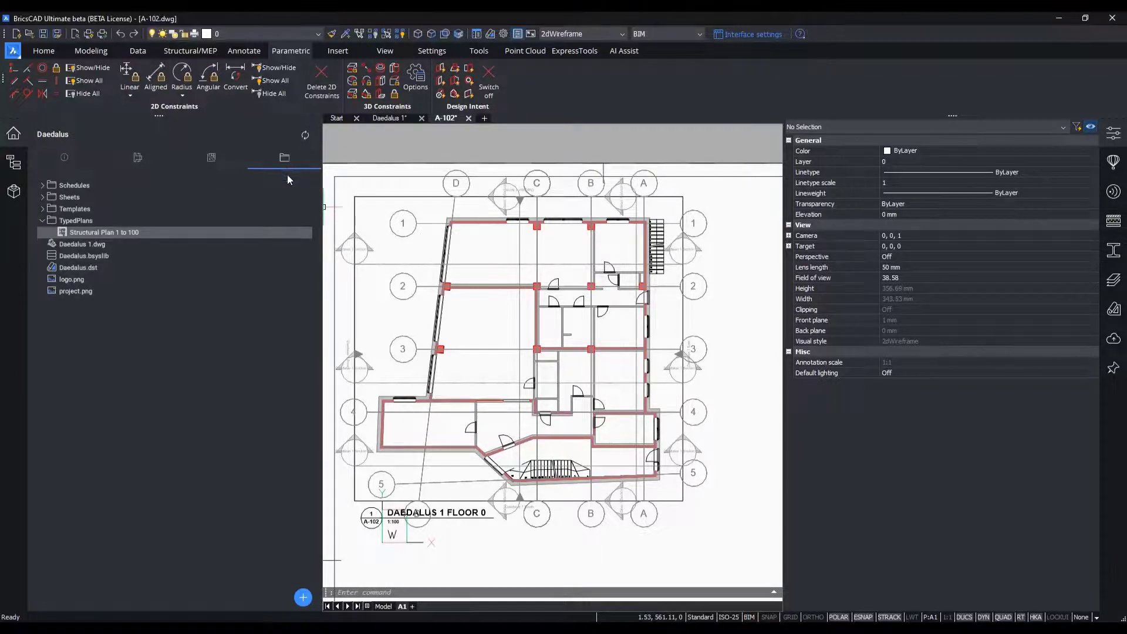
left_click(302, 599)
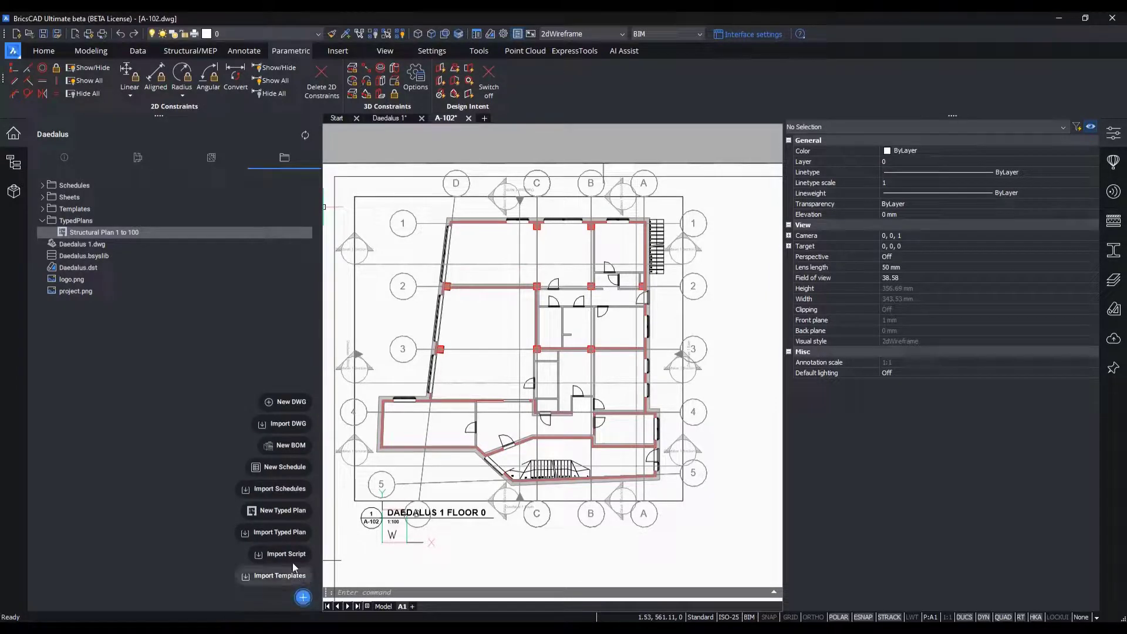
left_click(290, 537)
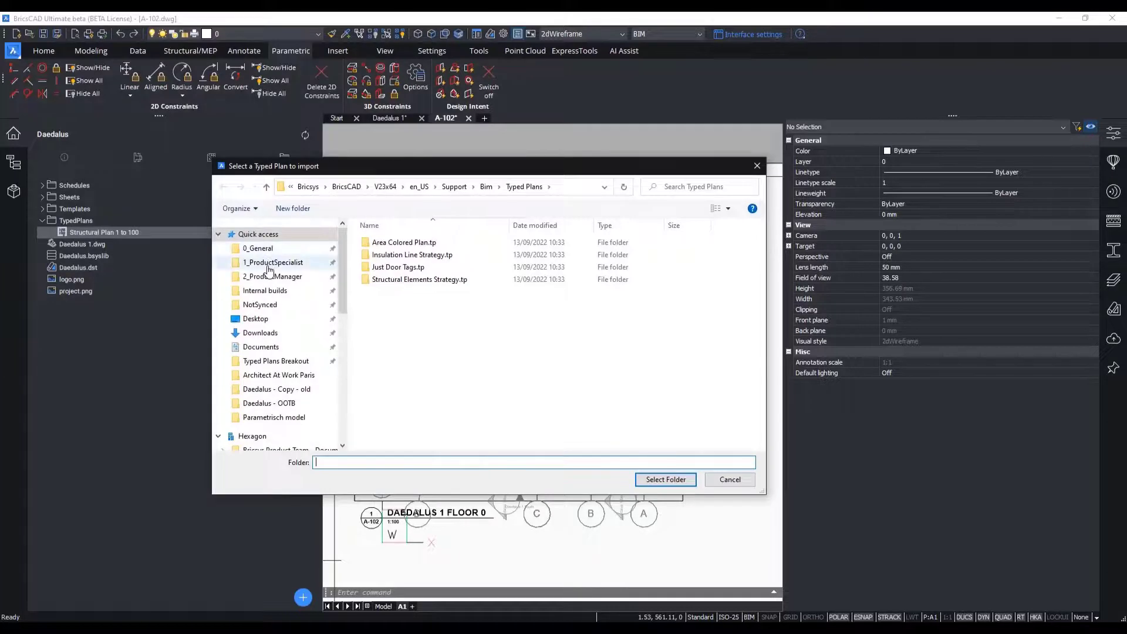
left_click(288, 317)
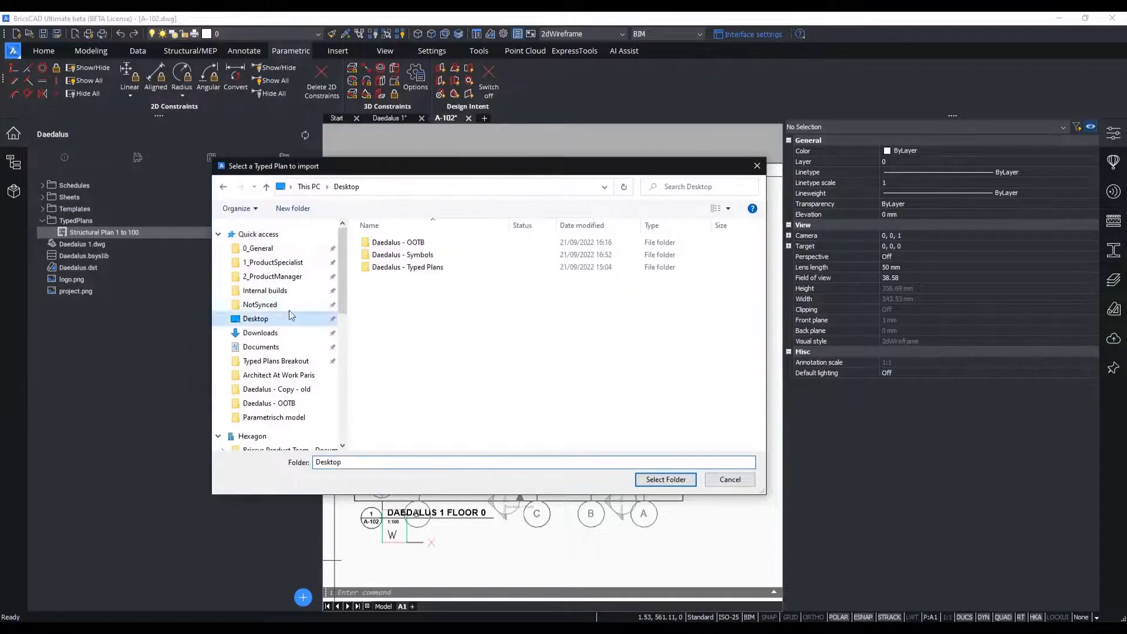
double_click(411, 267)
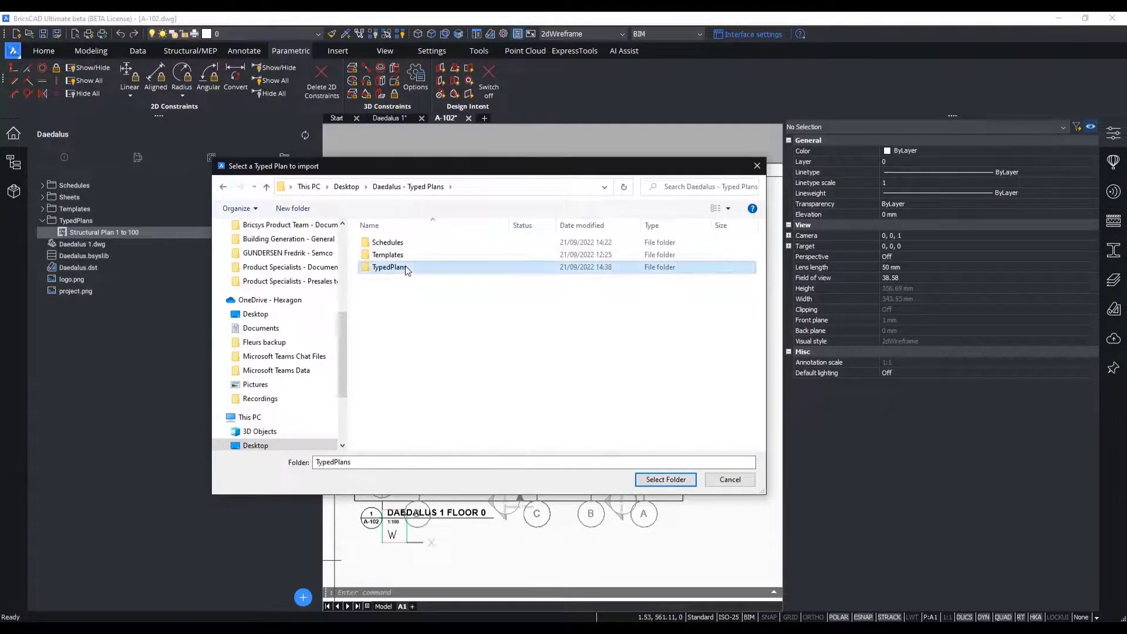
double_click(405, 266)
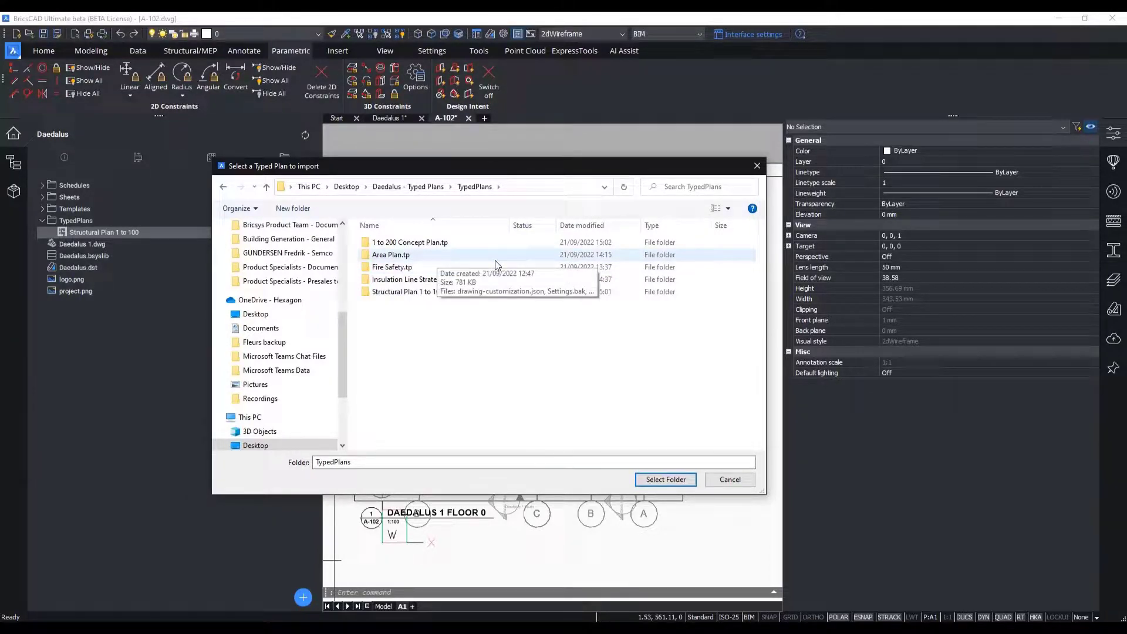
left_click(486, 242)
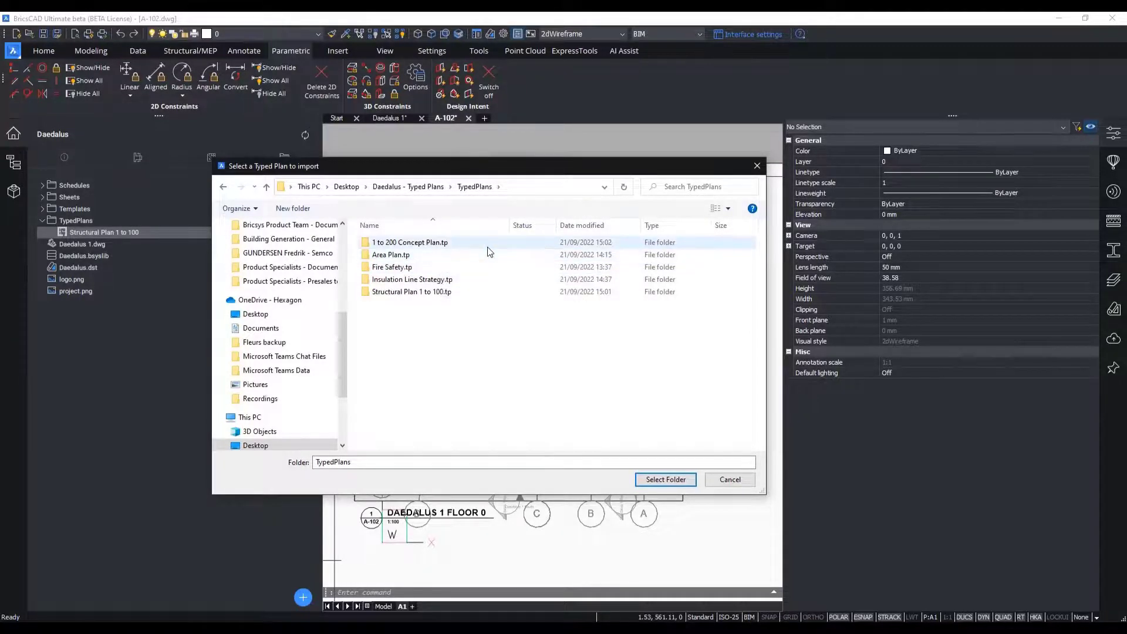
left_click(665, 480)
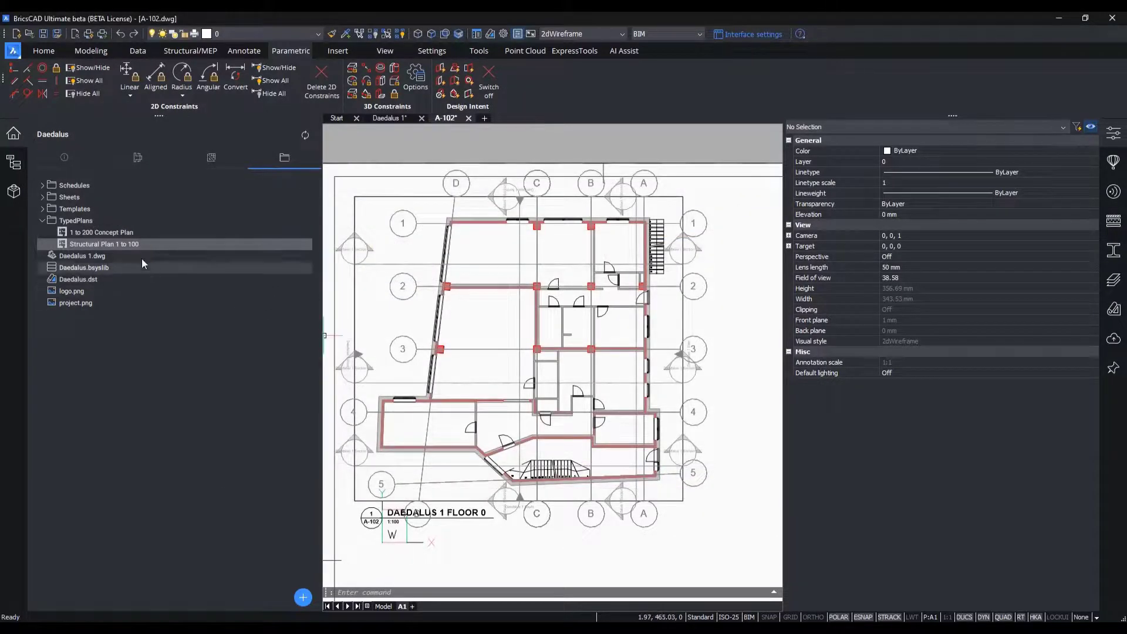
- Import the Area Plan.tp typed plan into the project from the same TypedPlans folder
left_click(127, 235)
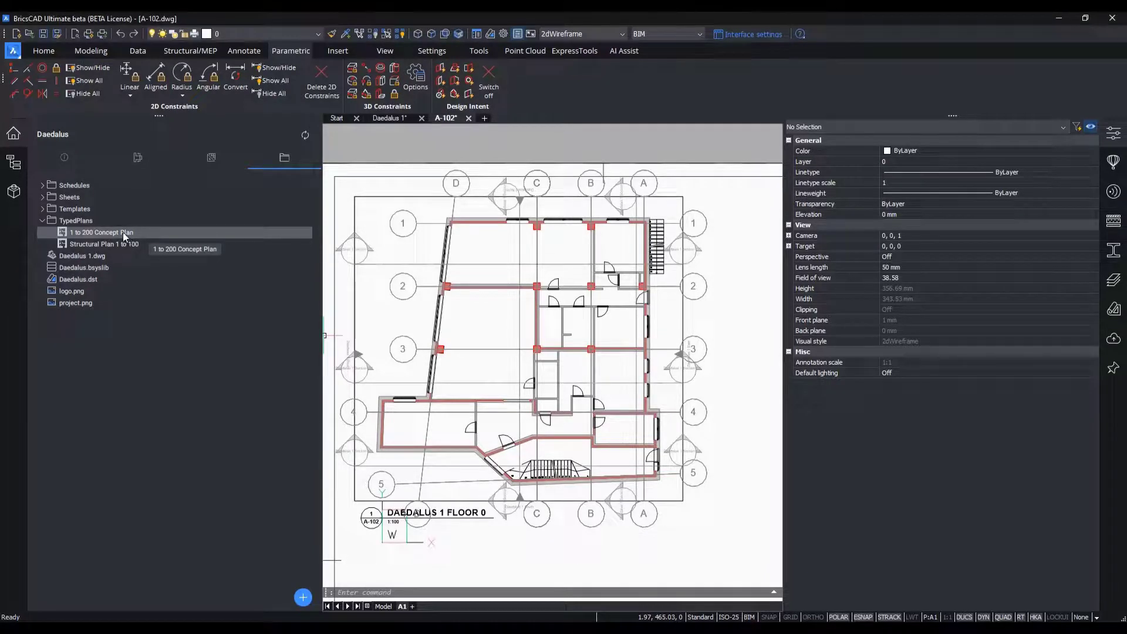
left_click(303, 597)
left_click(287, 532)
left_click(391, 255)
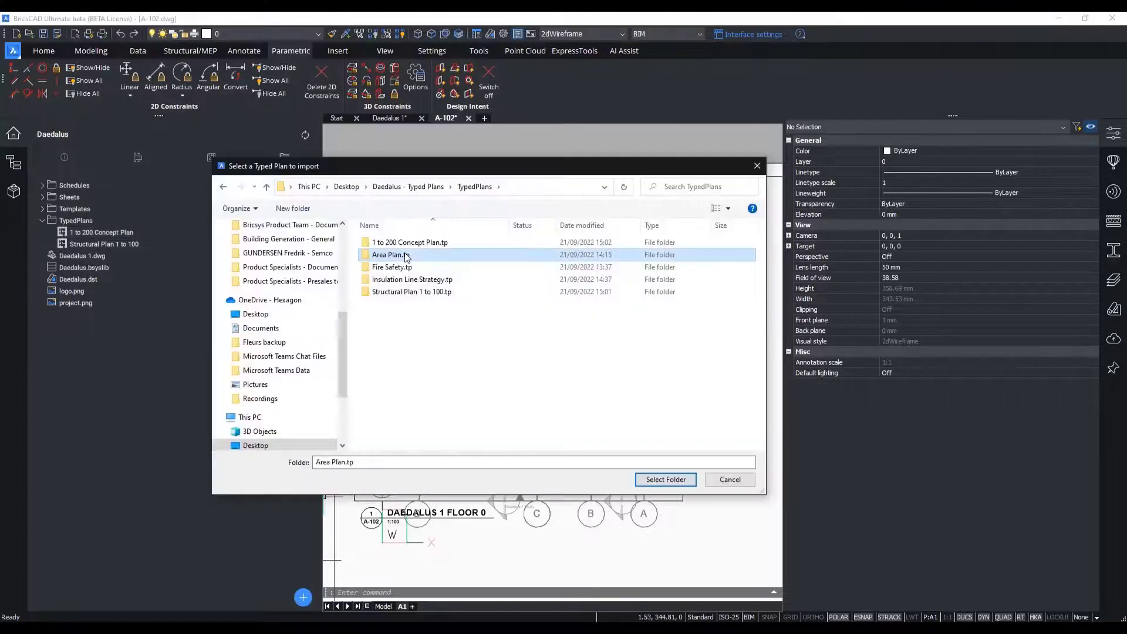
key("Return")
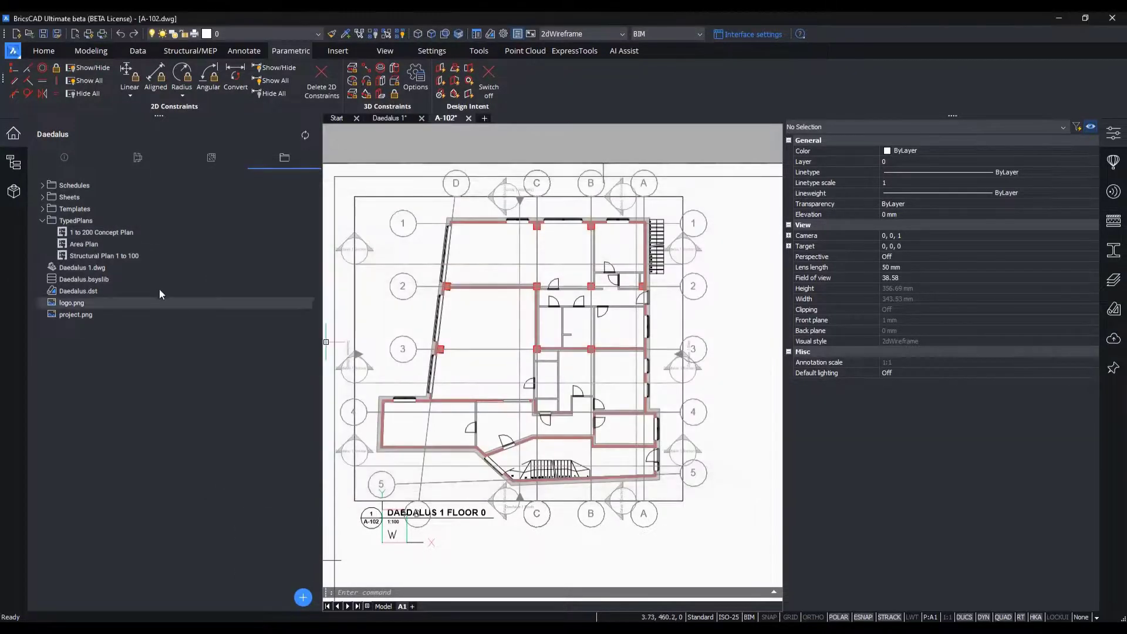
- Import the Fire Safety.tp and Insulation Line Strategy.tp typed plans into the project
left_click(302, 597)
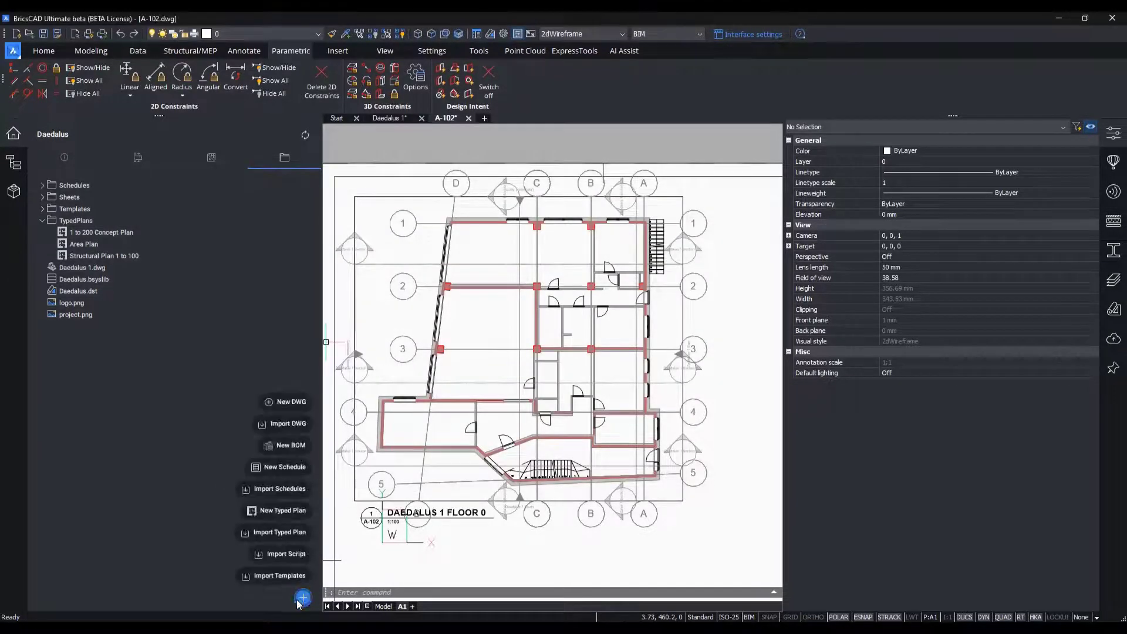
left_click(285, 532)
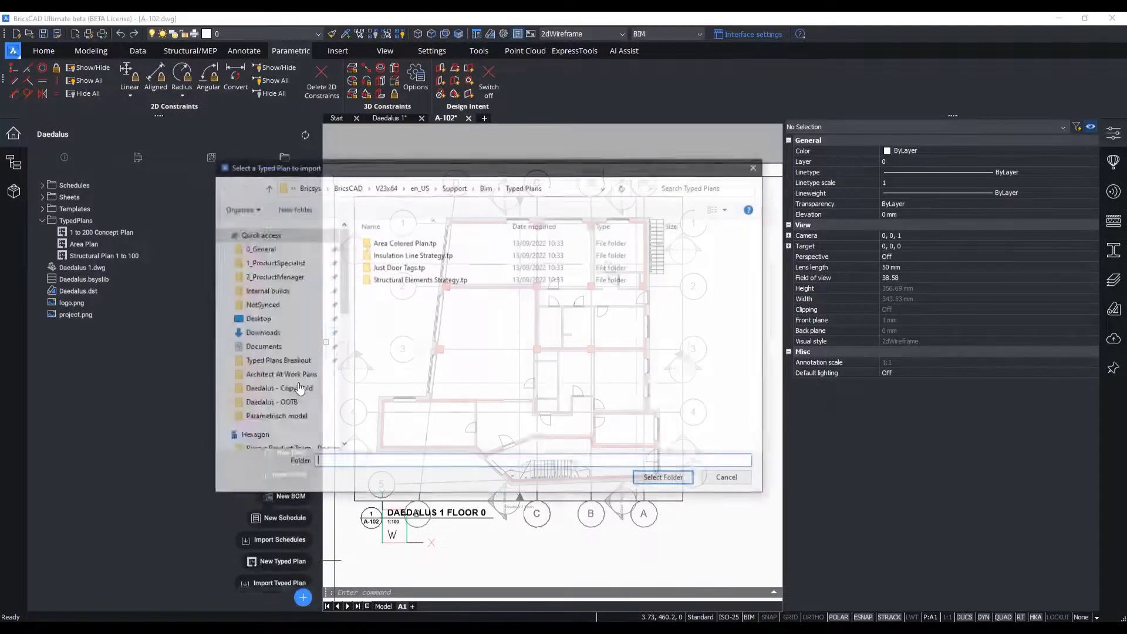
left_click(392, 267)
left_click(663, 483)
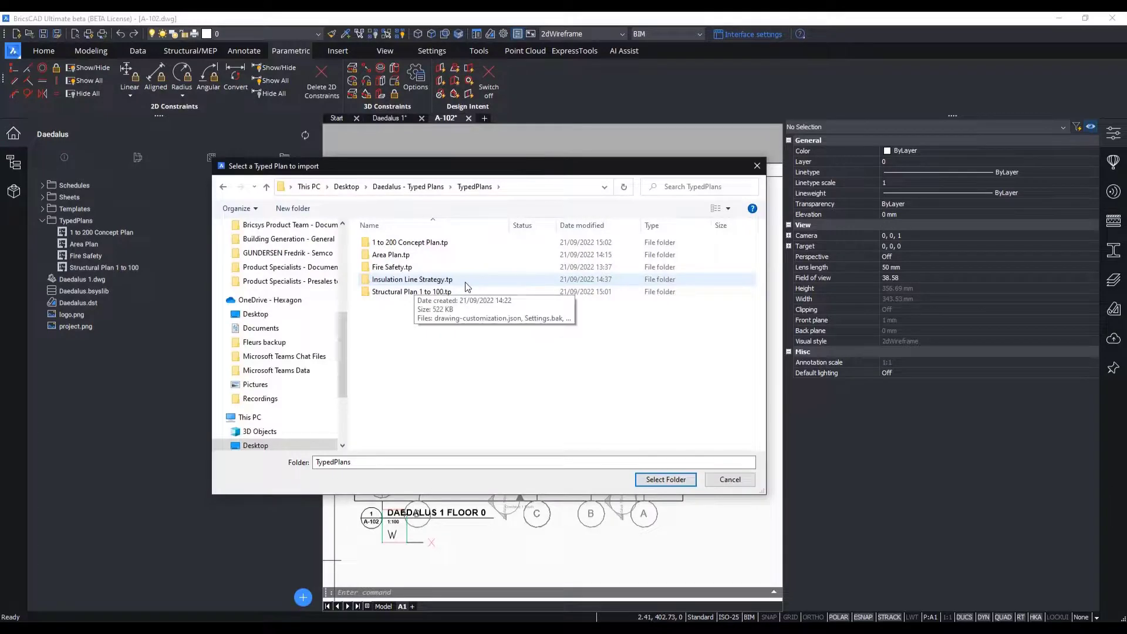
left_click(467, 281)
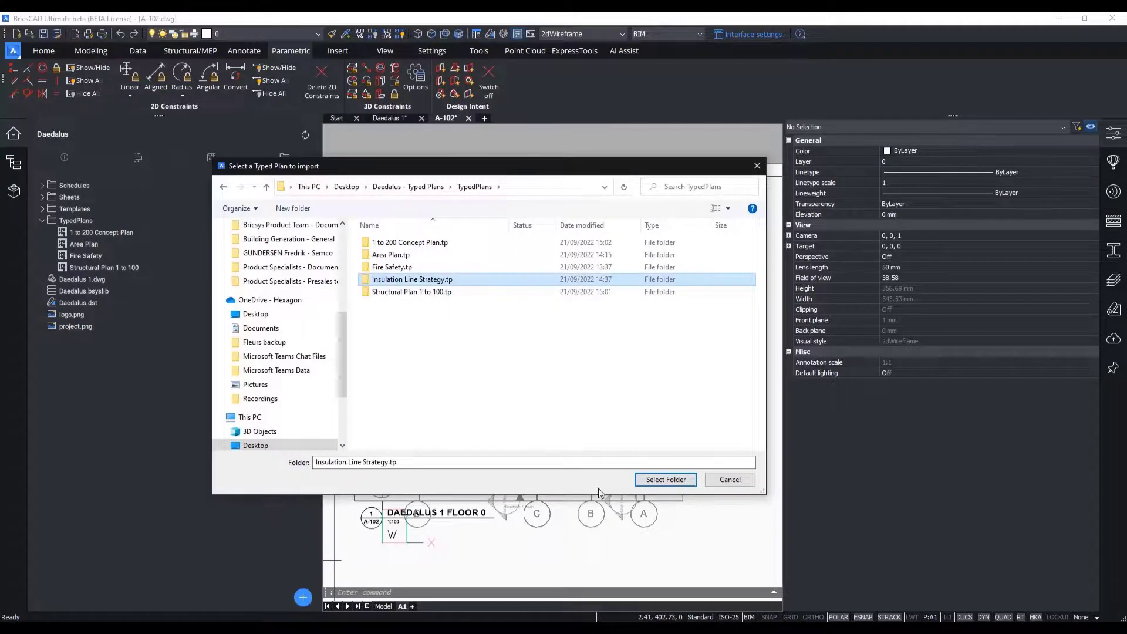
left_click(654, 480)
- Review the Area Plan's drawing overrides for each space-size range and for other elements, leaving the editor without saving
double_click(101, 245)
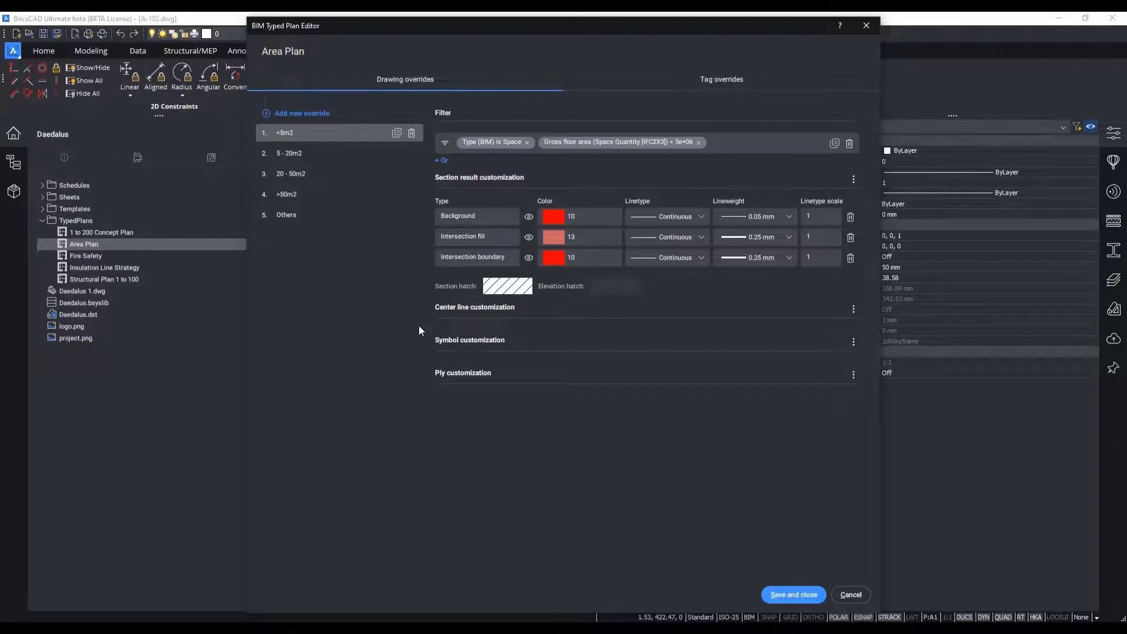
left_click(310, 153)
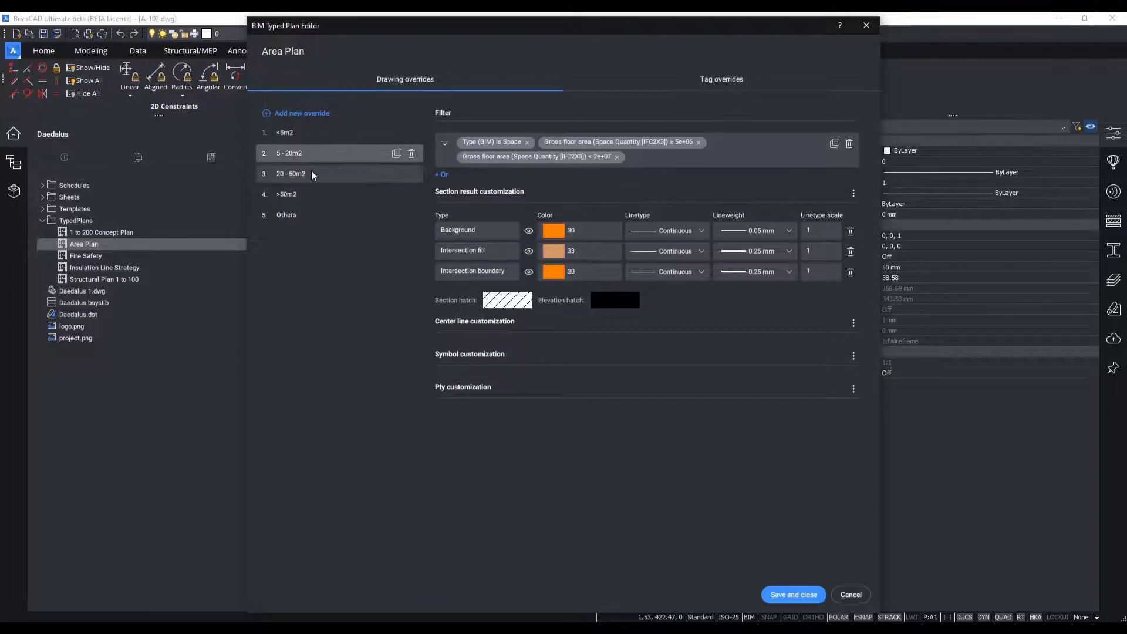
left_click(311, 172)
left_click(311, 202)
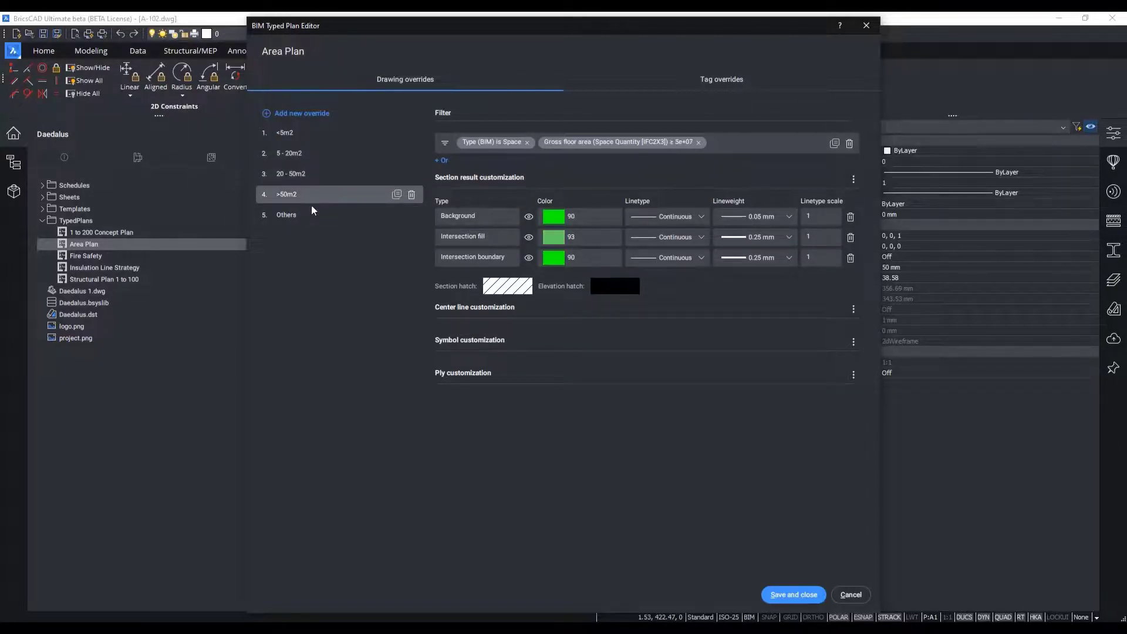
left_click(312, 219)
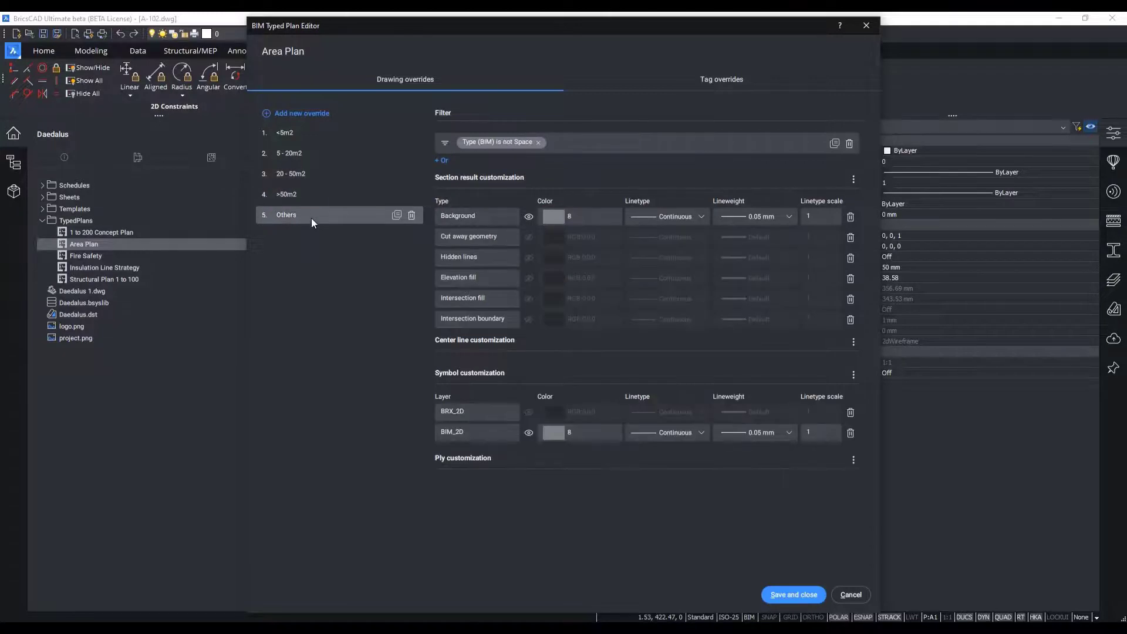
left_click(845, 596)
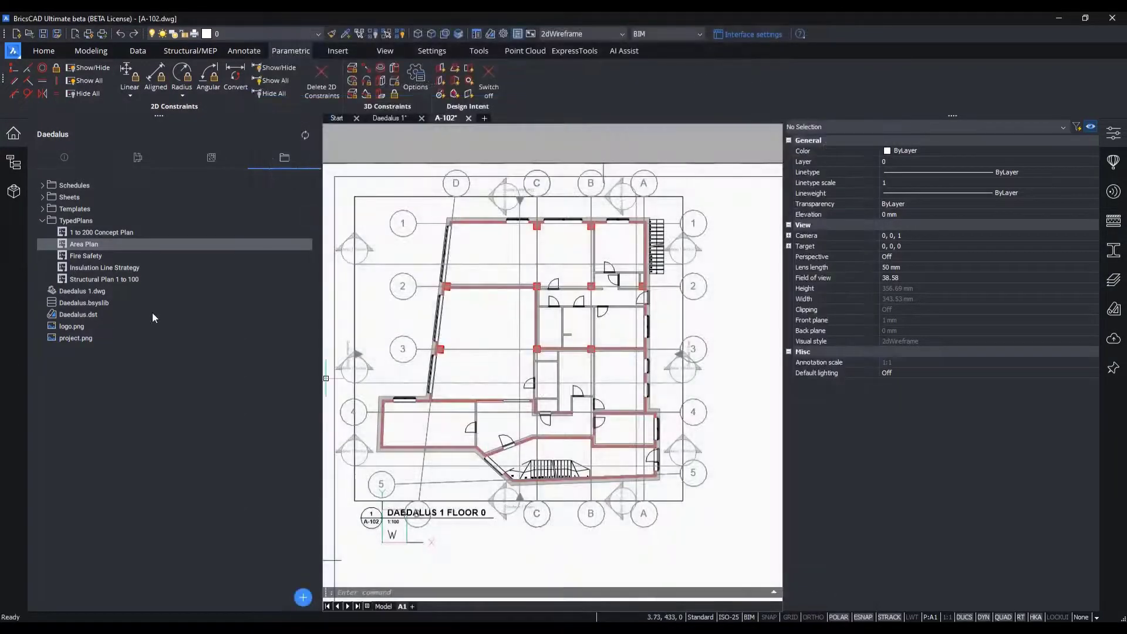
- Review the Insulation Line Strategy's ply customizations and other overrides, and the 1 to 200 Concept Plan's drawing overrides, closing each editor
double_click(114, 269)
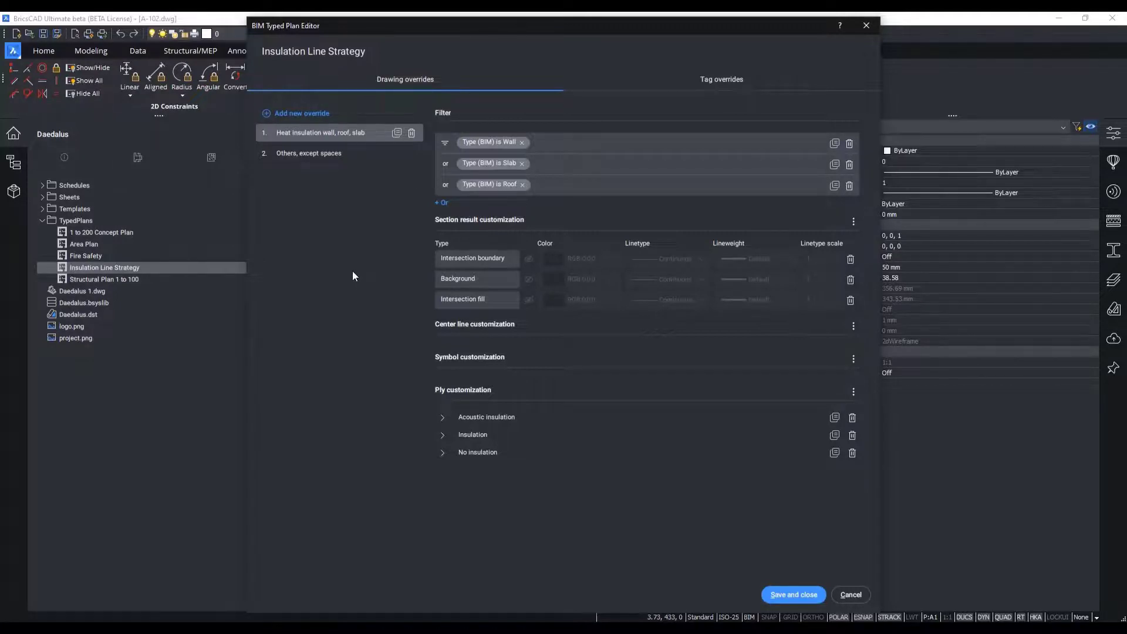
left_click(443, 418)
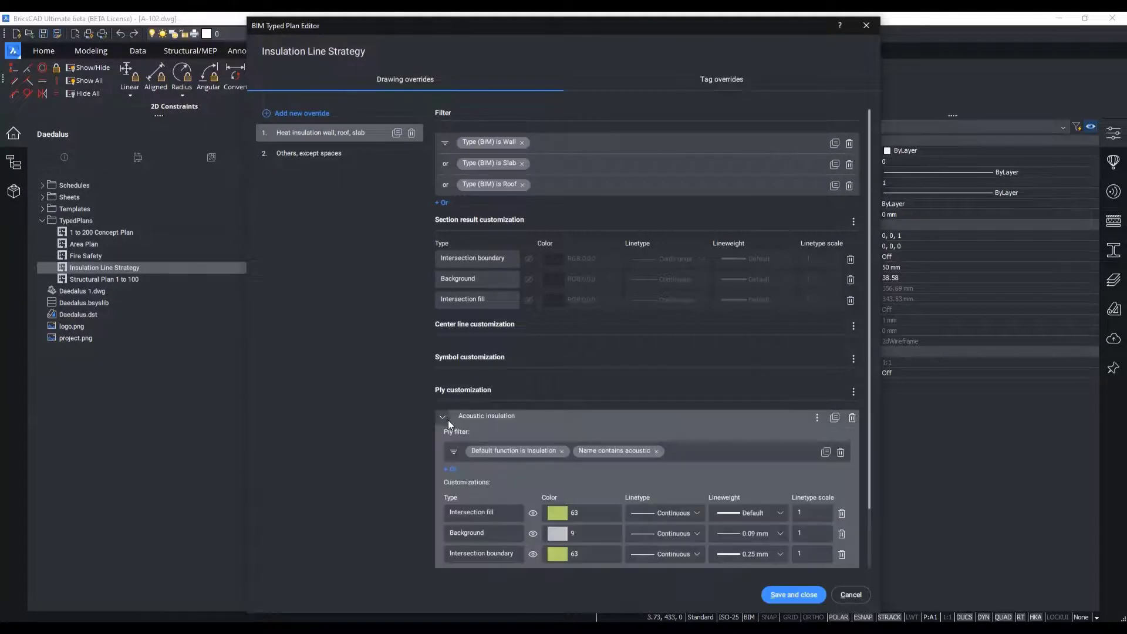
left_click(442, 416)
left_click(441, 434)
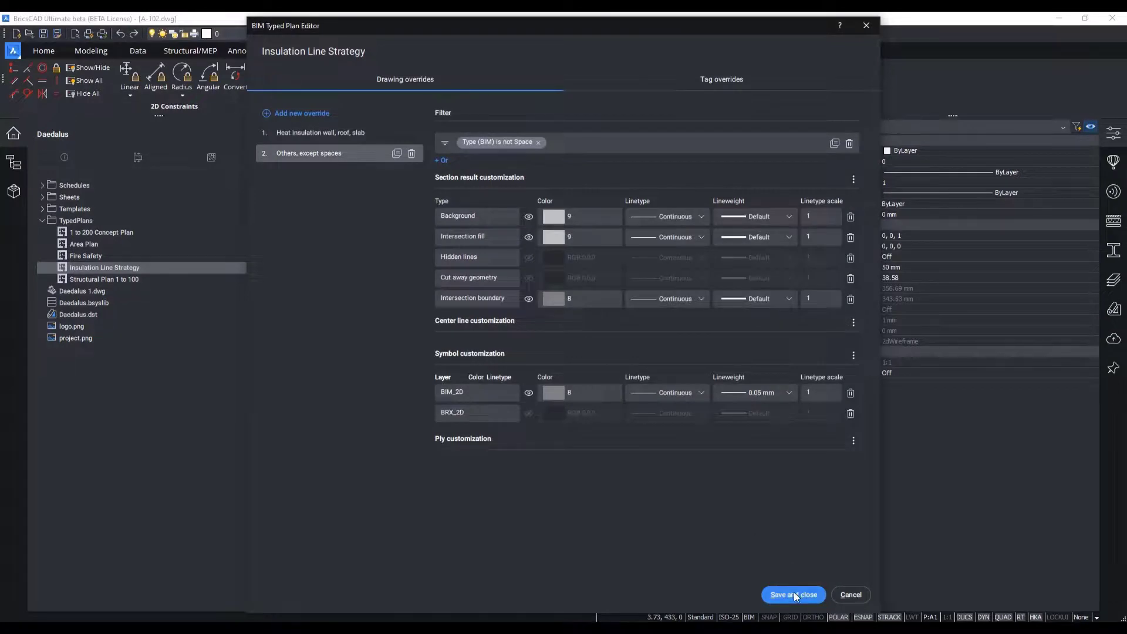
left_click(793, 595)
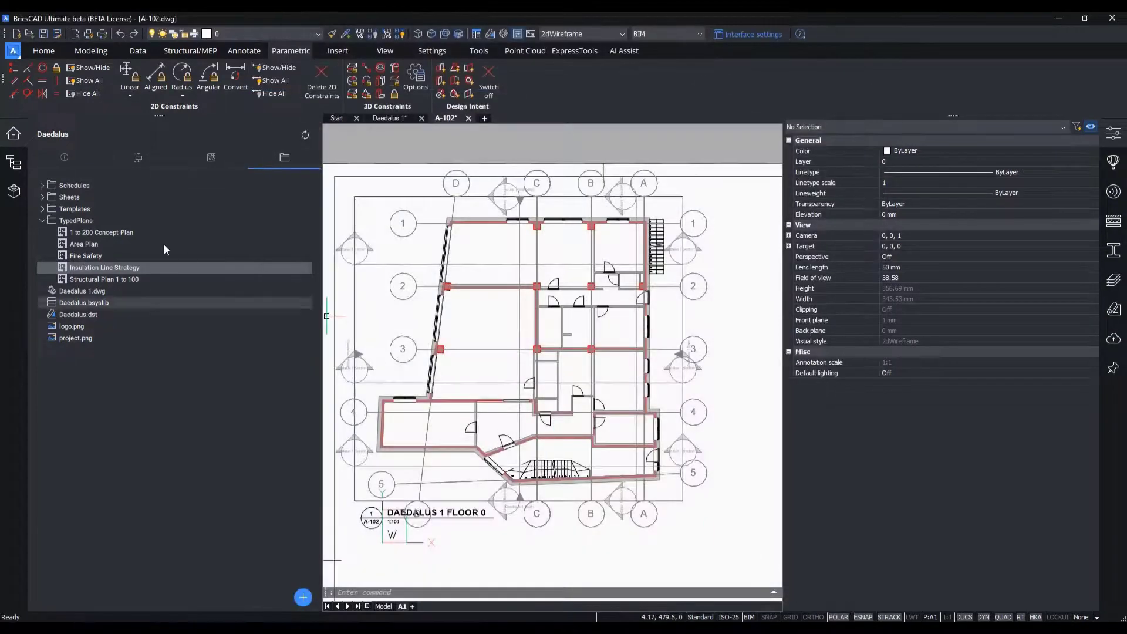
double_click(139, 233)
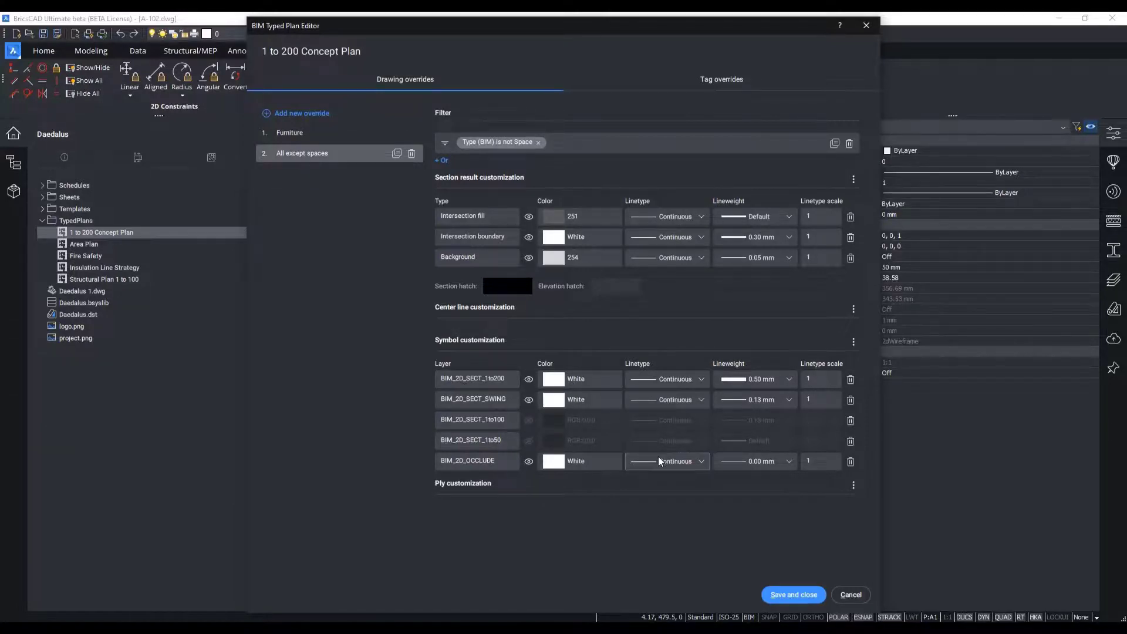
left_click(794, 595)
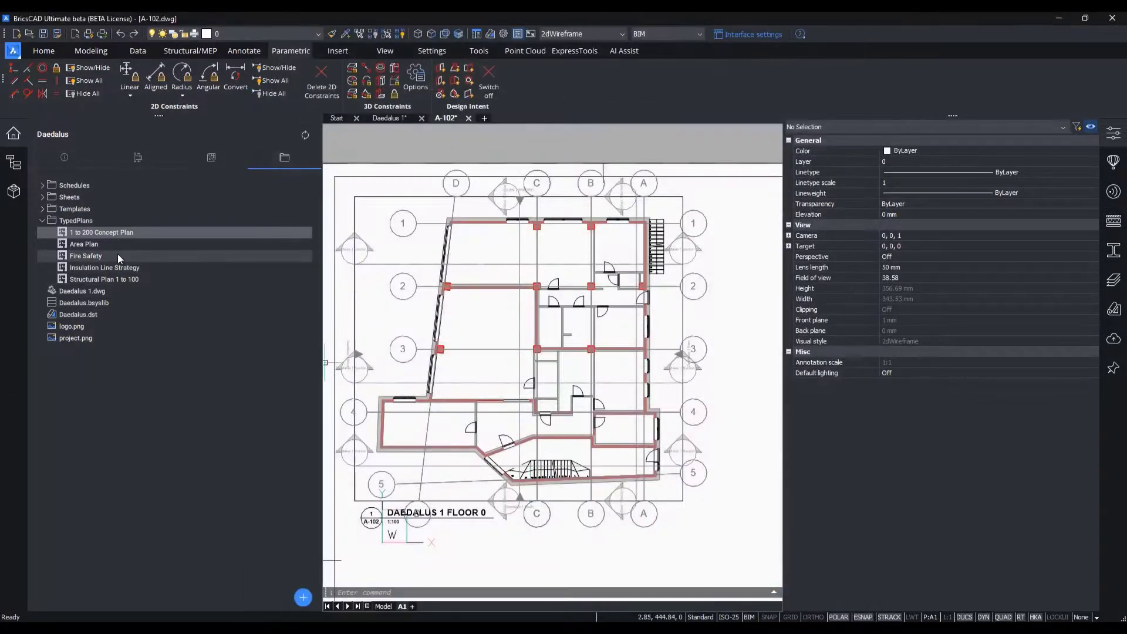
- Review the Fire Safety plan's overrides for the 120, 90 and 60 fire ratings and for other elements, leaving without saving
double_click(118, 255)
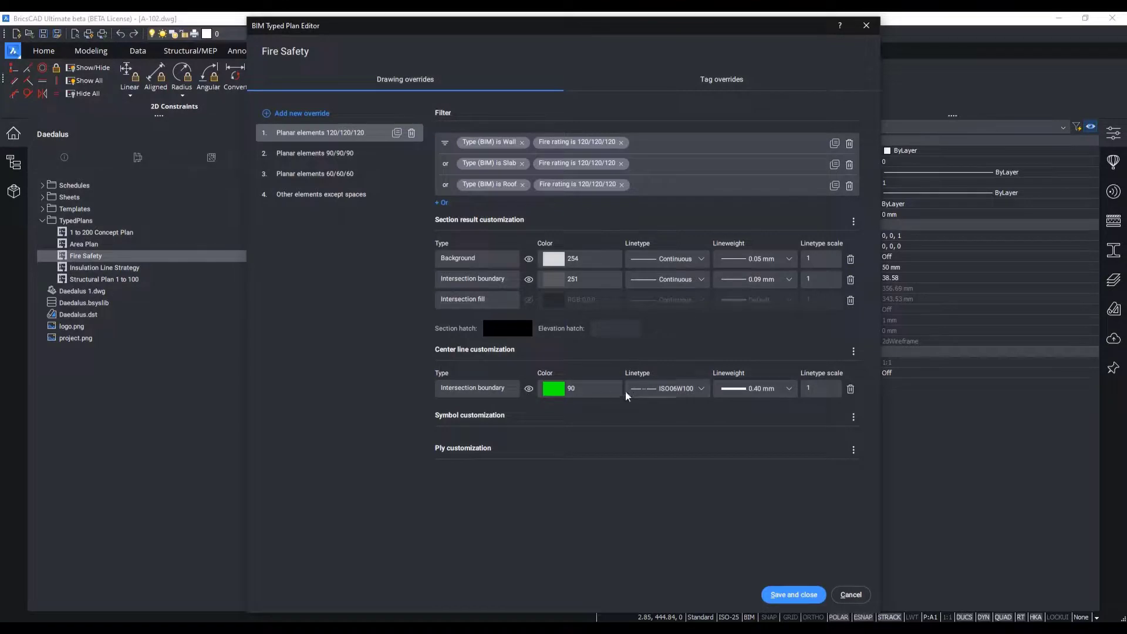
left_click(332, 158)
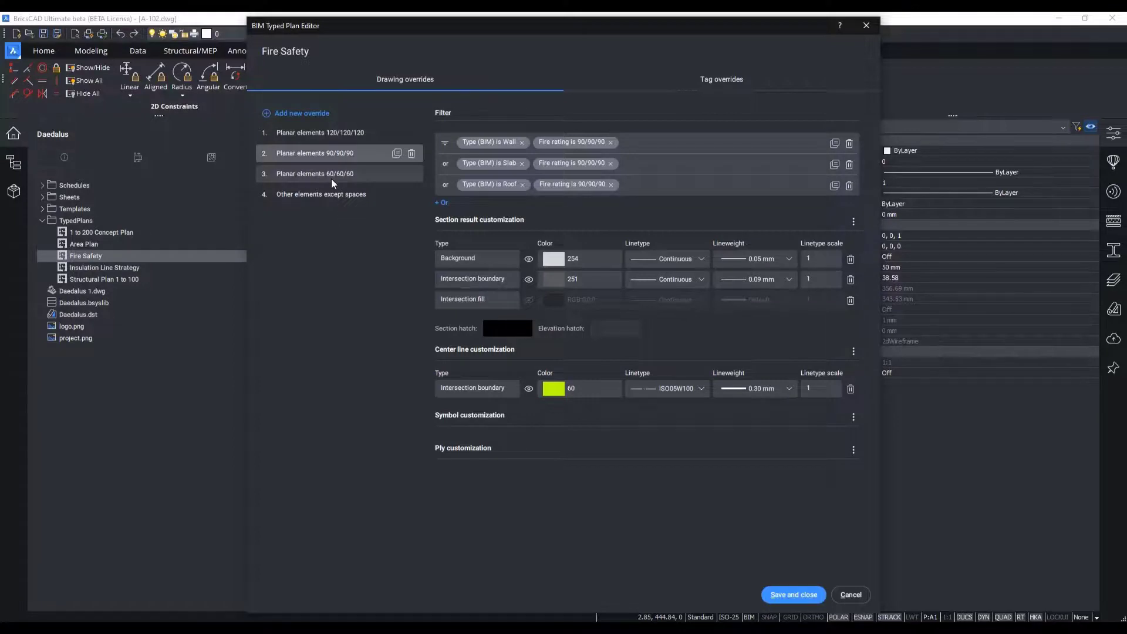
left_click(331, 177)
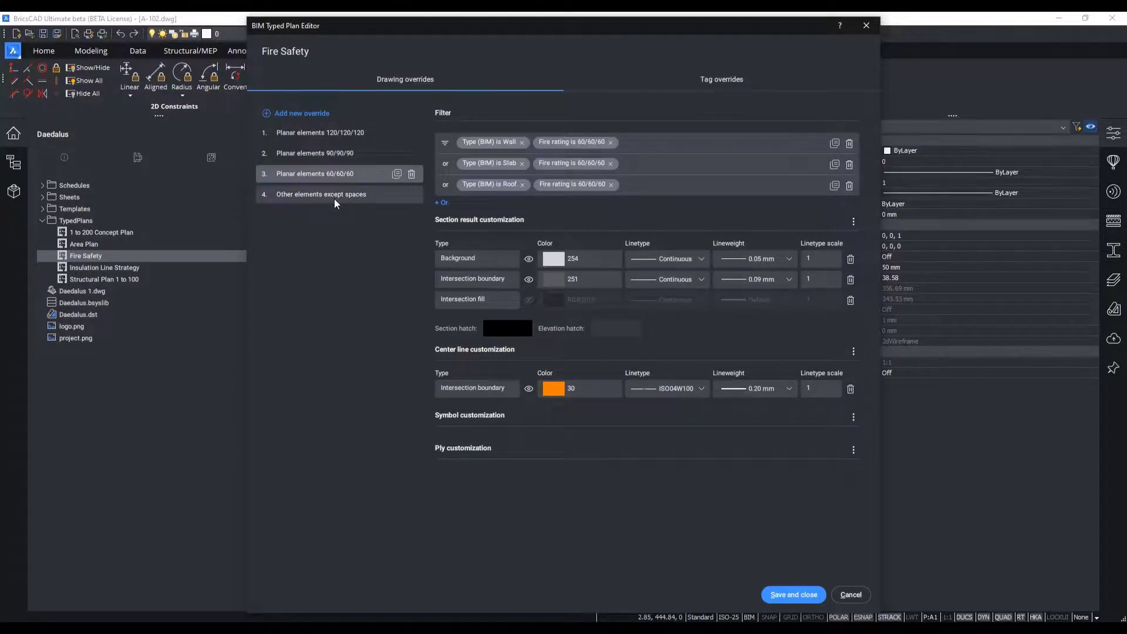
left_click(334, 200)
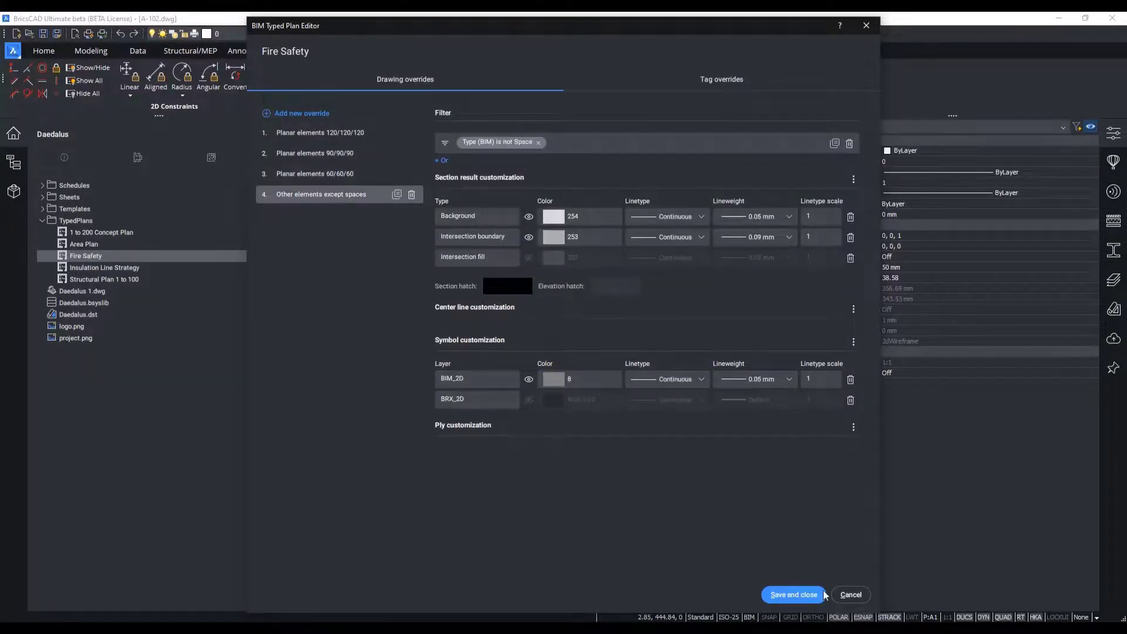
left_click(847, 595)
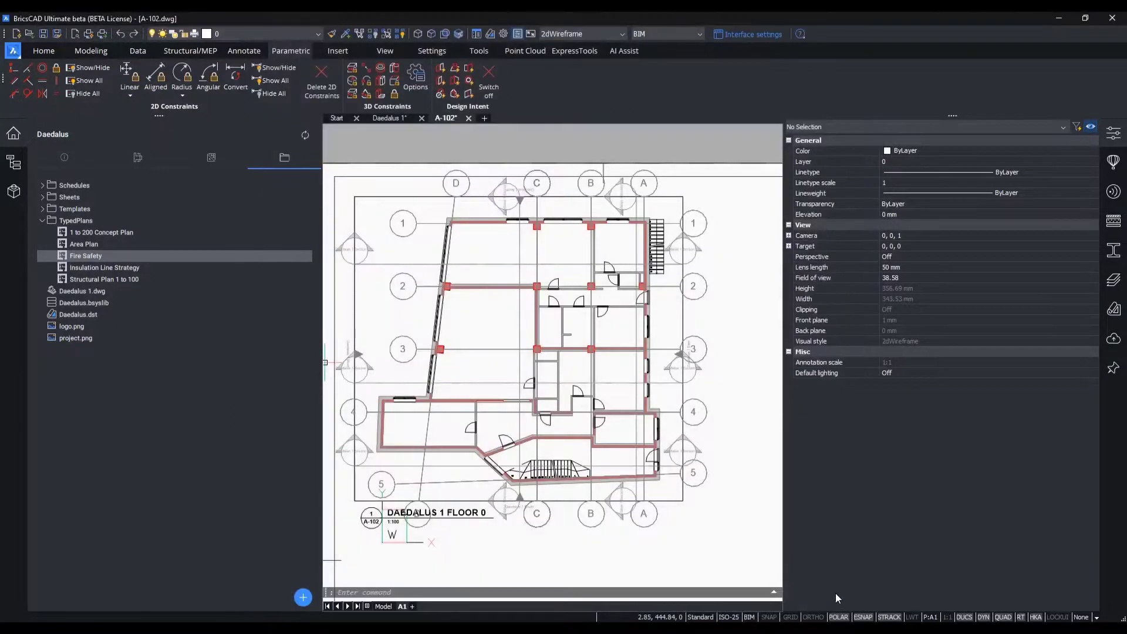
- Inspect the typed plan choices offered when creating a sheet for Daedalus 1 Floor 1, without creating the sheet
left_click(145, 162)
right_click(101, 206)
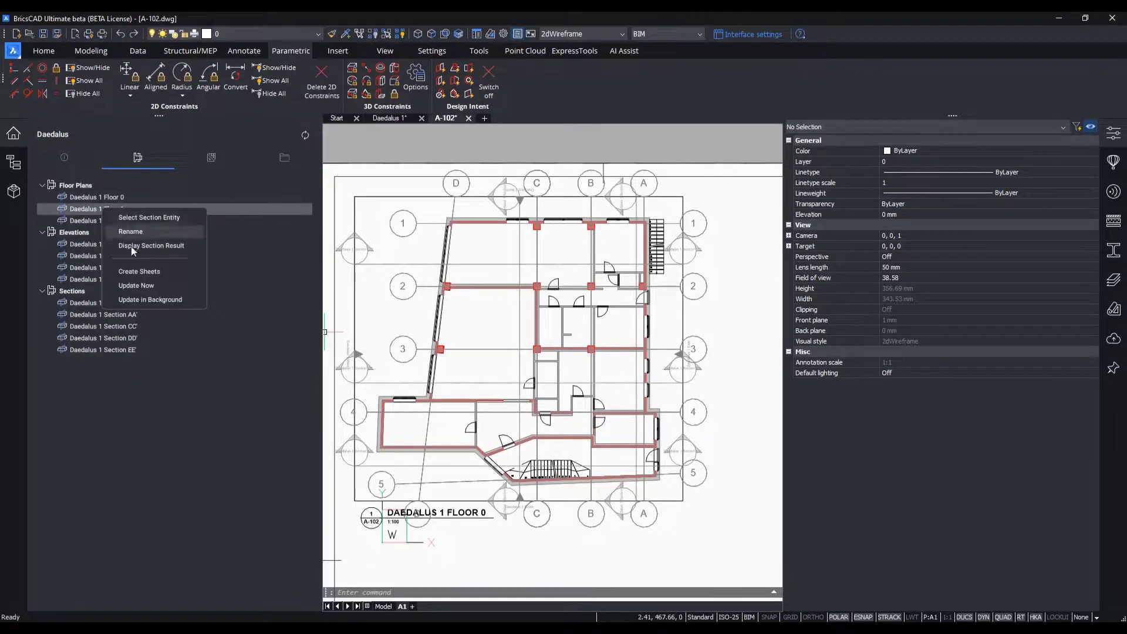
left_click(141, 273)
left_click(741, 247)
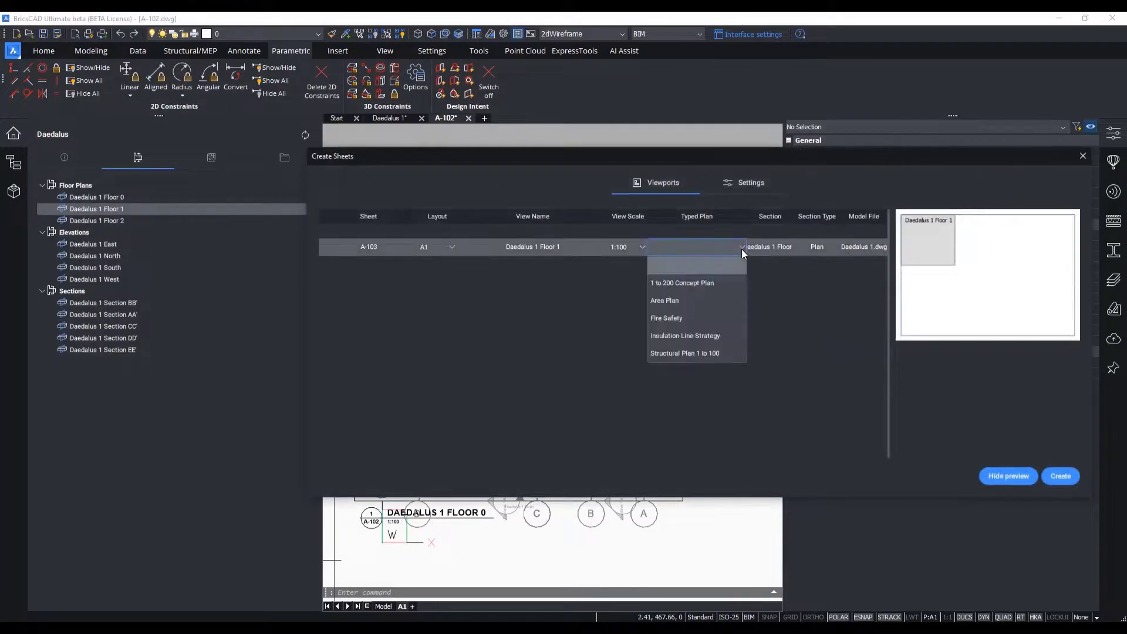
left_click(1082, 156)
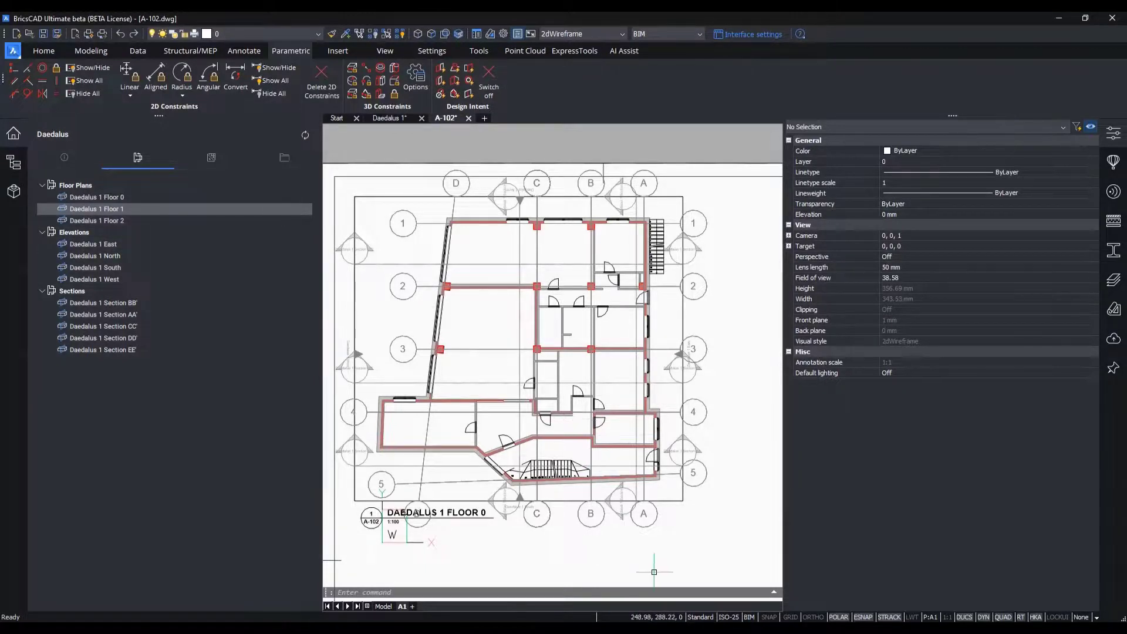
- Check the typed plan assigned to the Floor 0 viewport, keeping Structural Plan 1 to 100
left_click(683, 500)
left_click(988, 499)
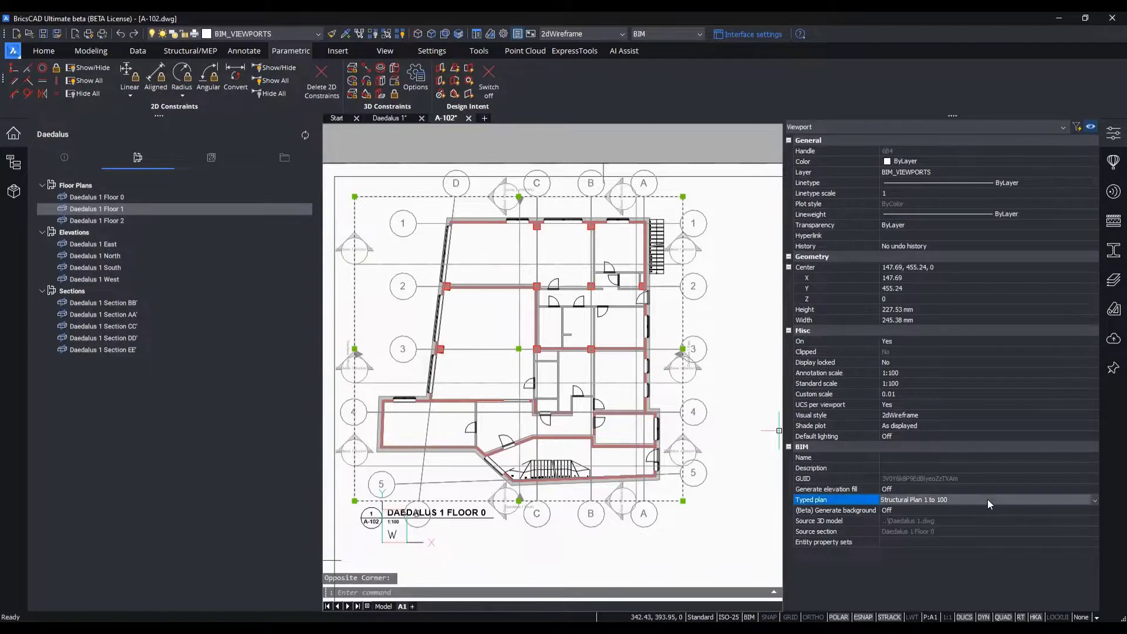
left_click(998, 568)
key("Escape")
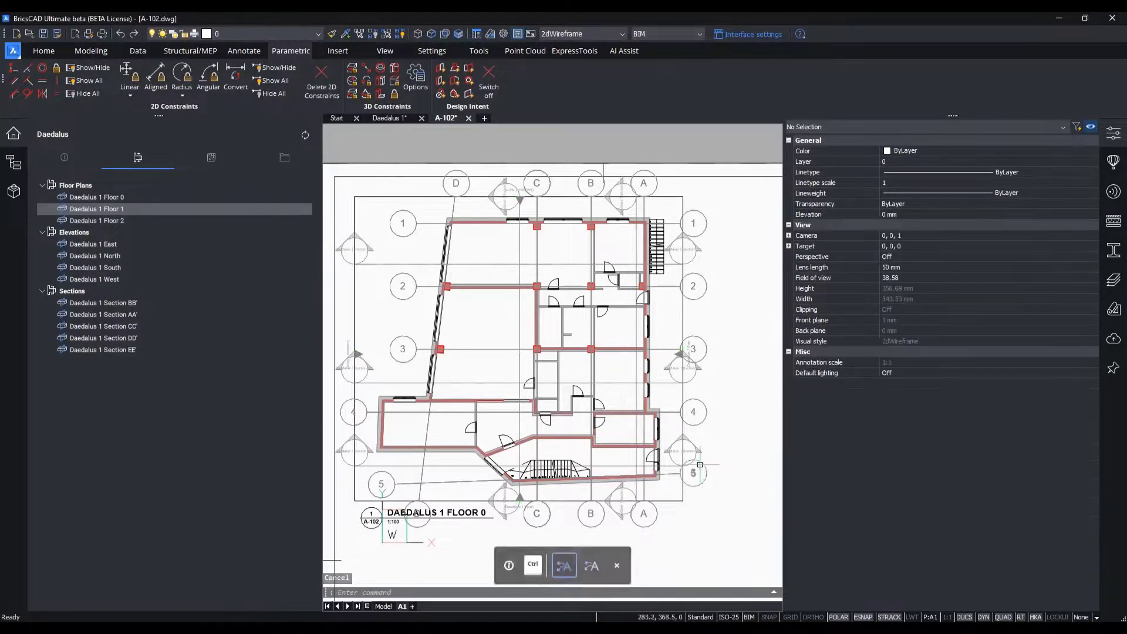
- Copy the Daedalus 1 Floor 0 viewport and paste the duplicate beside the original on sheet A-102
scroll(611, 412, "down", 2)
scroll(611, 412, "down", 1)
mouse_move(682, 469)
middle_mouse_down()
mouse_move(603, 434)
mouse_move(643, 449)
middle_mouse_up()
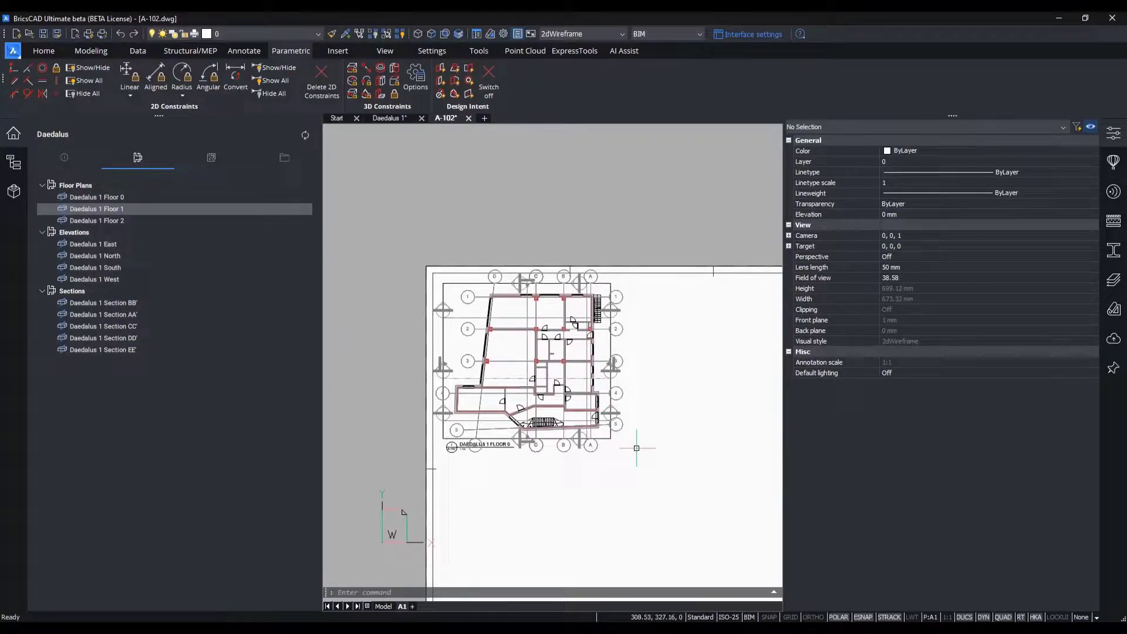
left_click(611, 467)
key("ctrl+c")
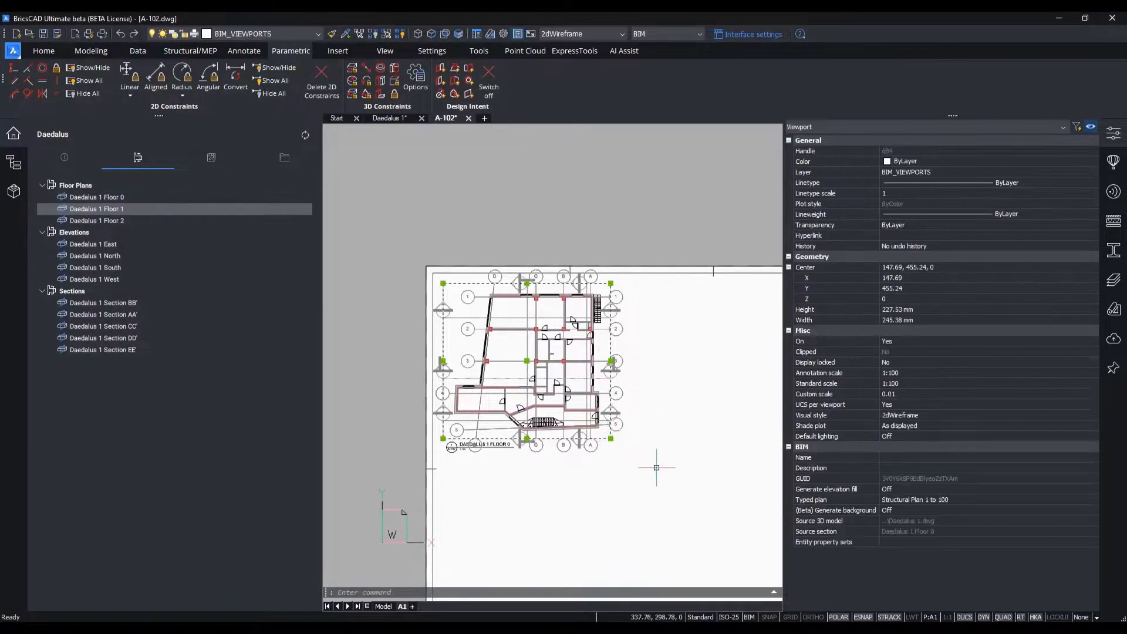
key("ctrl+v")
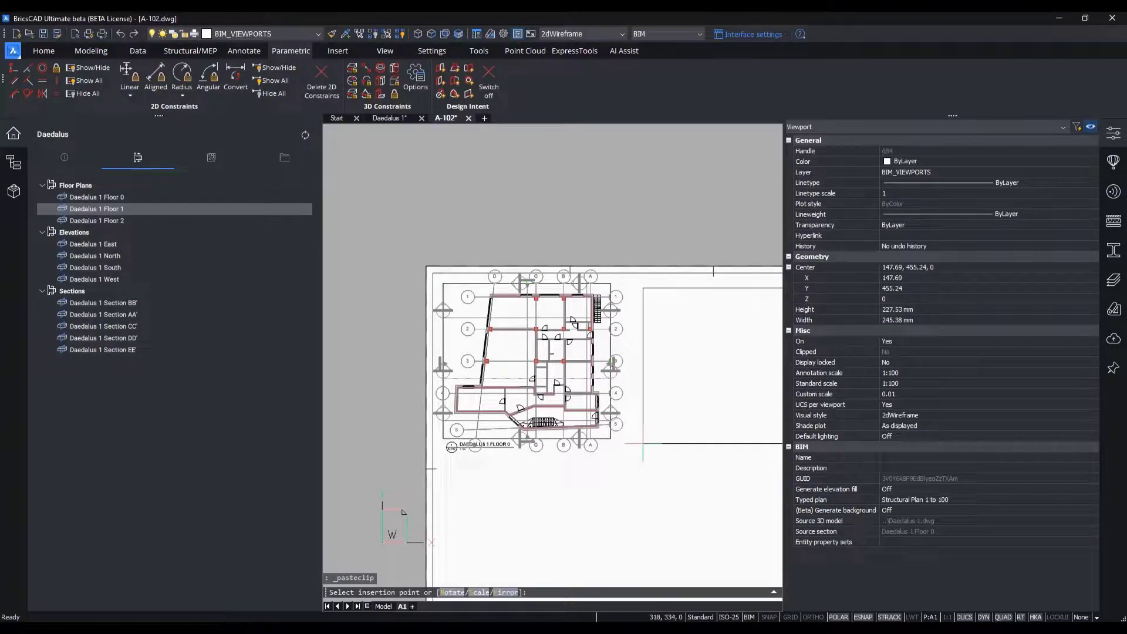
left_click(649, 457)
middle_click_drag(679, 489, 545, 474)
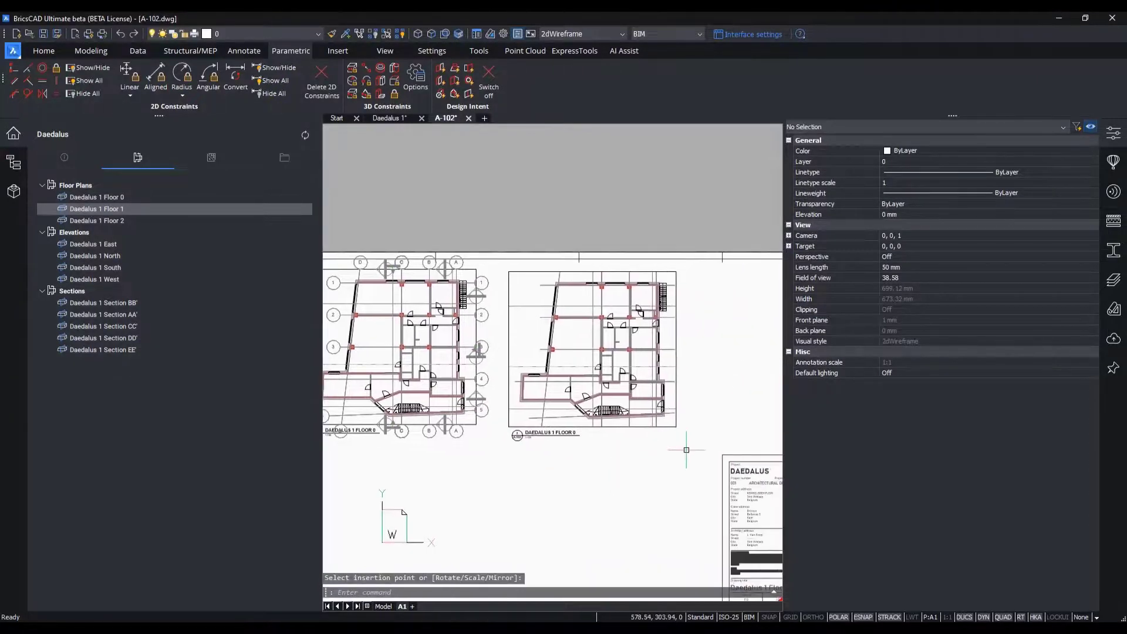
- Assign the Fire Safety typed plan to the duplicate viewport on A-102 and update its section
left_click(687, 449)
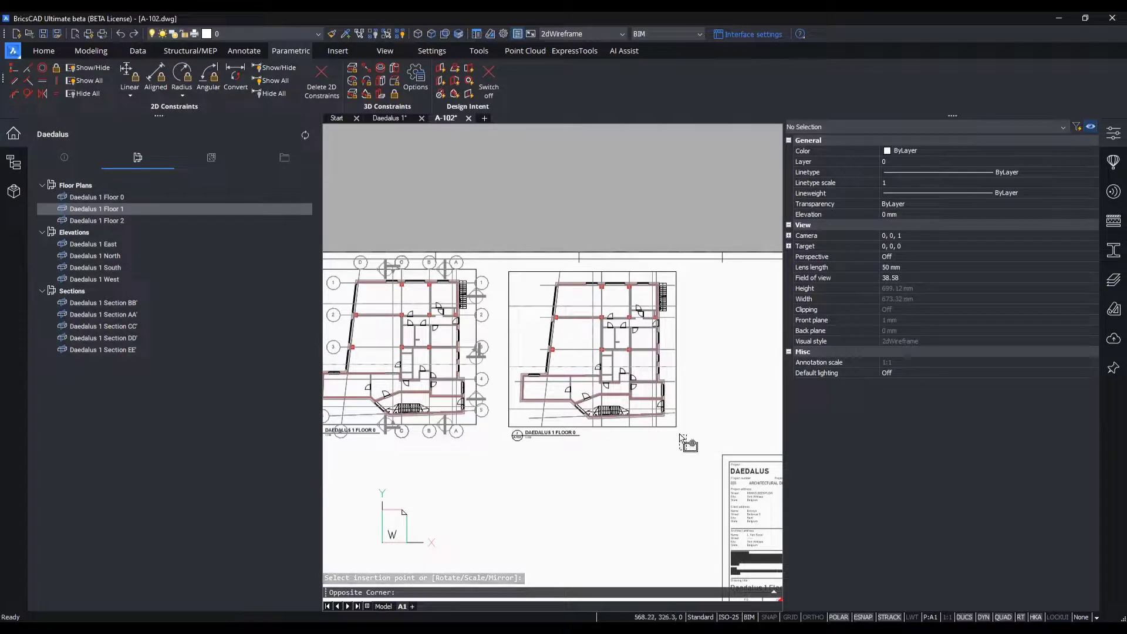
left_click(673, 424)
left_click(958, 500)
left_click(960, 501)
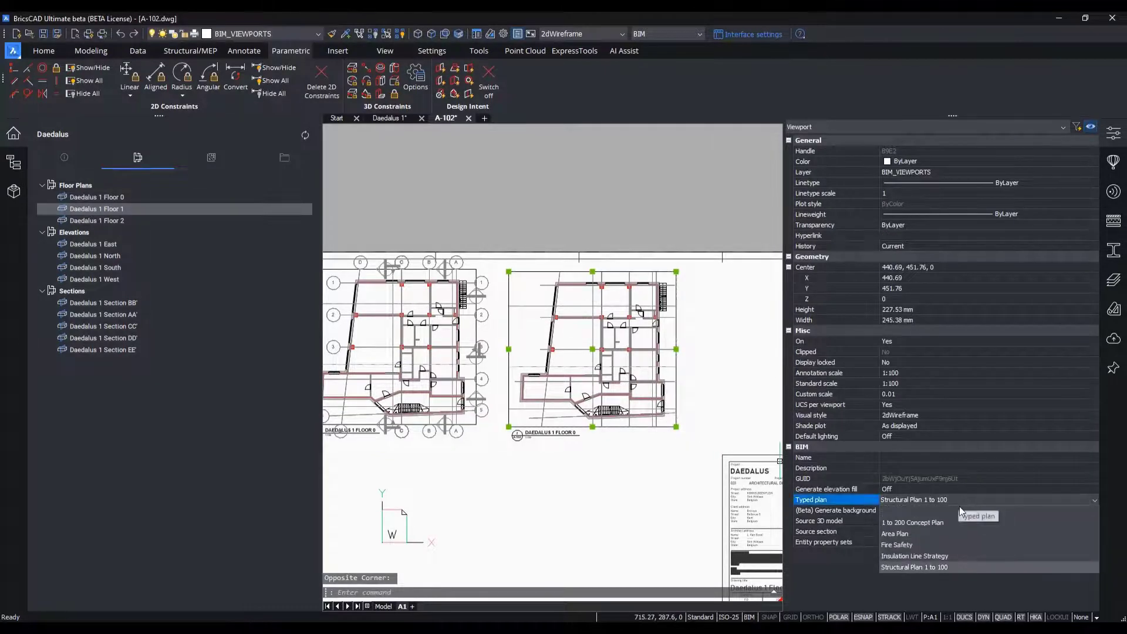
left_click(962, 546)
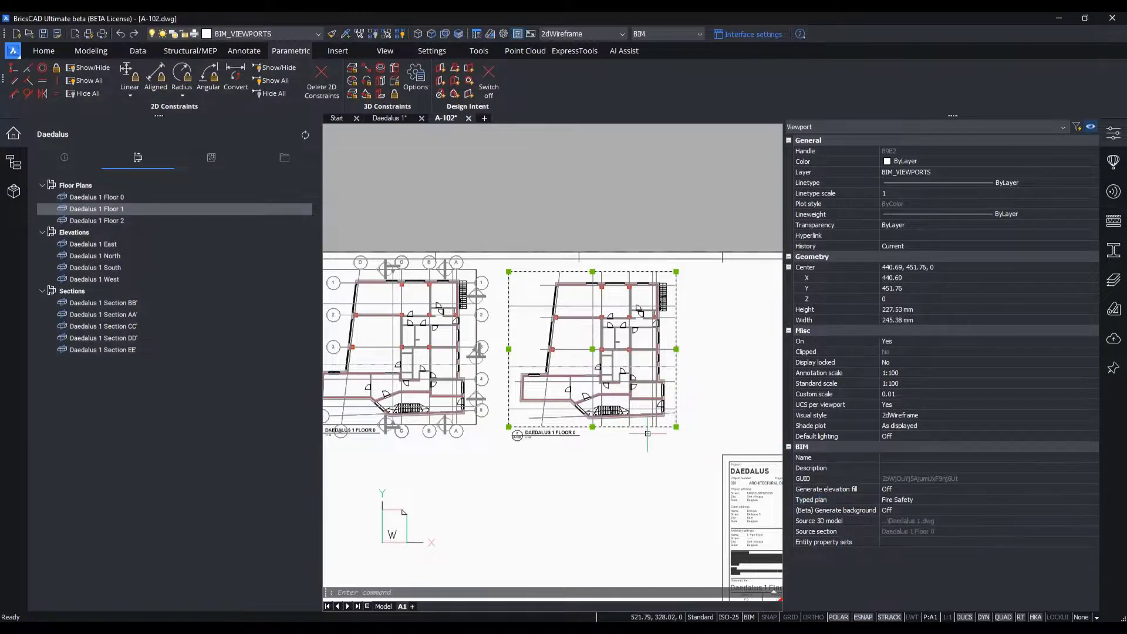
mouse_move(704, 421)
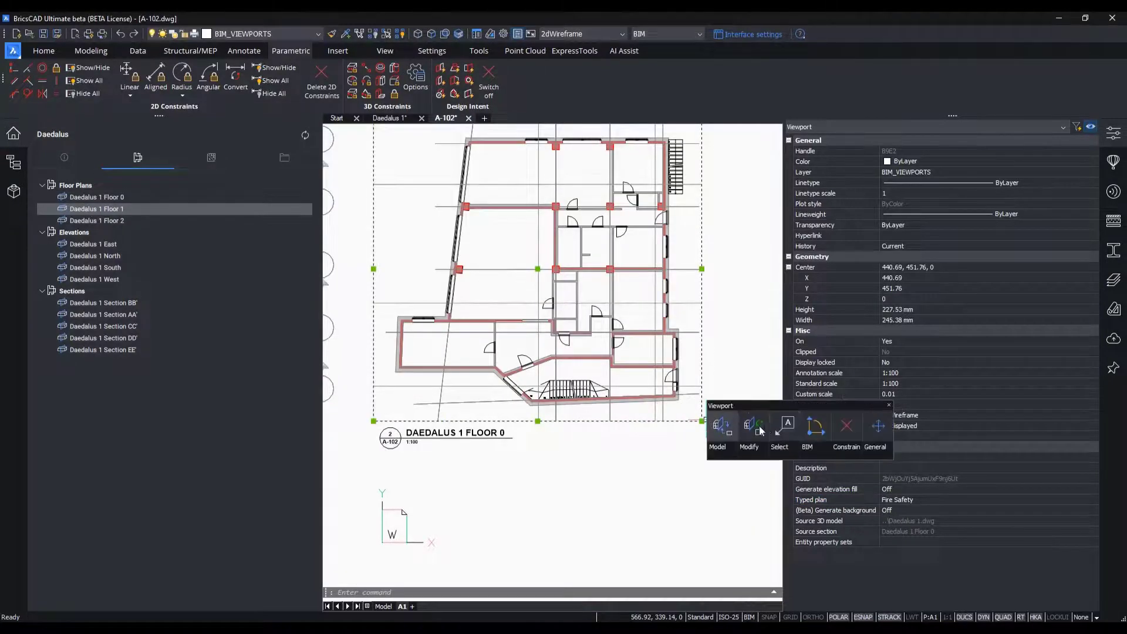
left_click(761, 431)
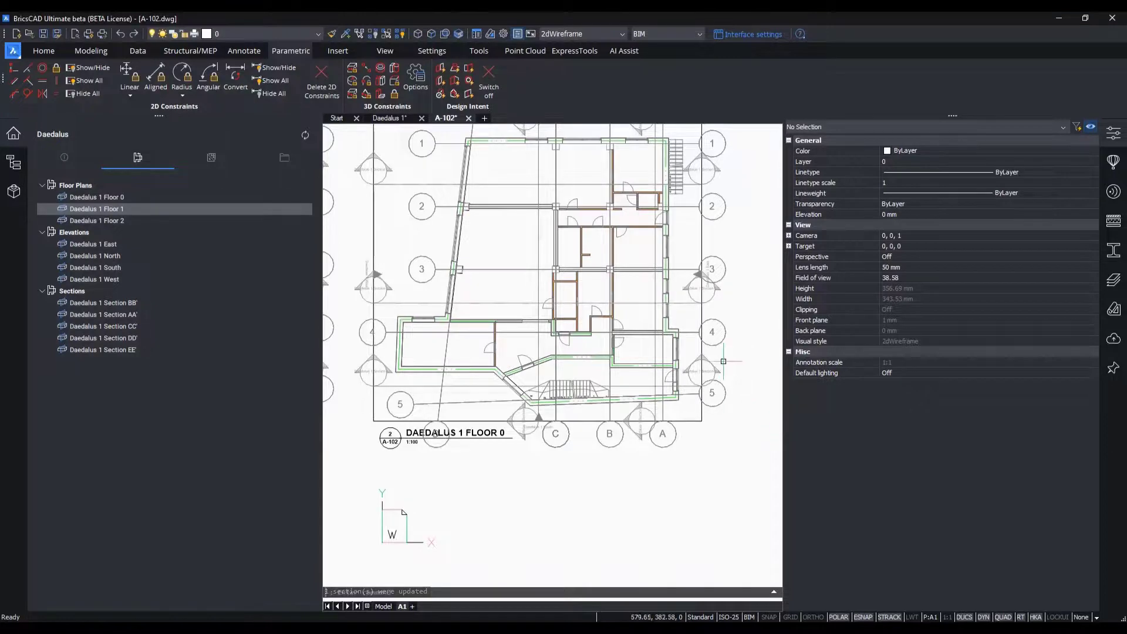
scroll(605, 407, "up", 5)
scroll(606, 407, "down", 6)
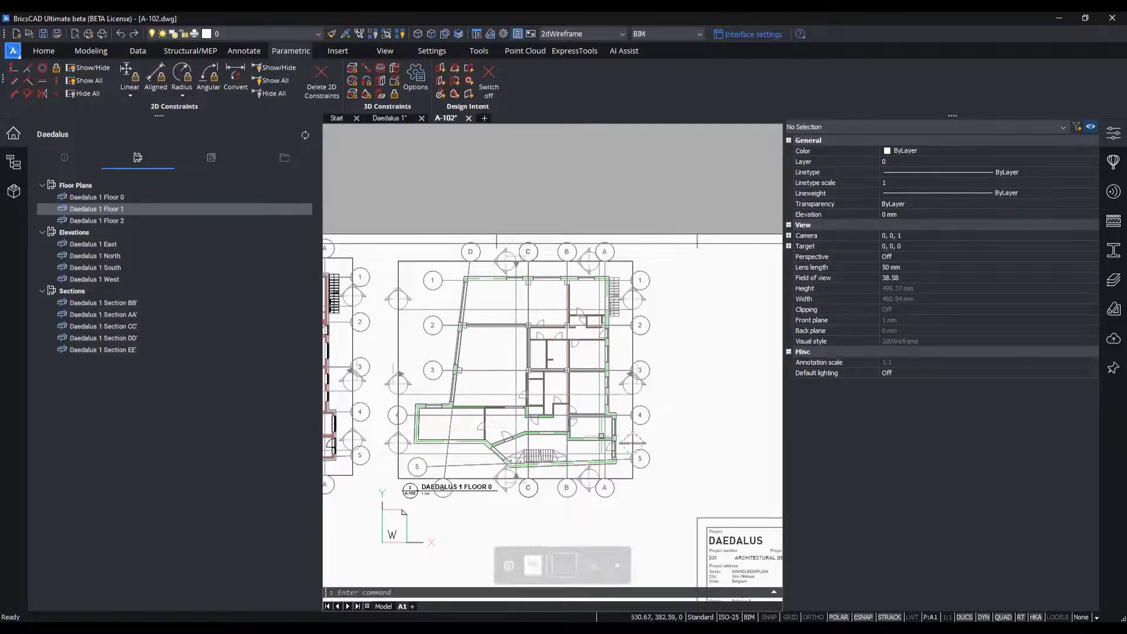
scroll(531, 402, "down", 2)
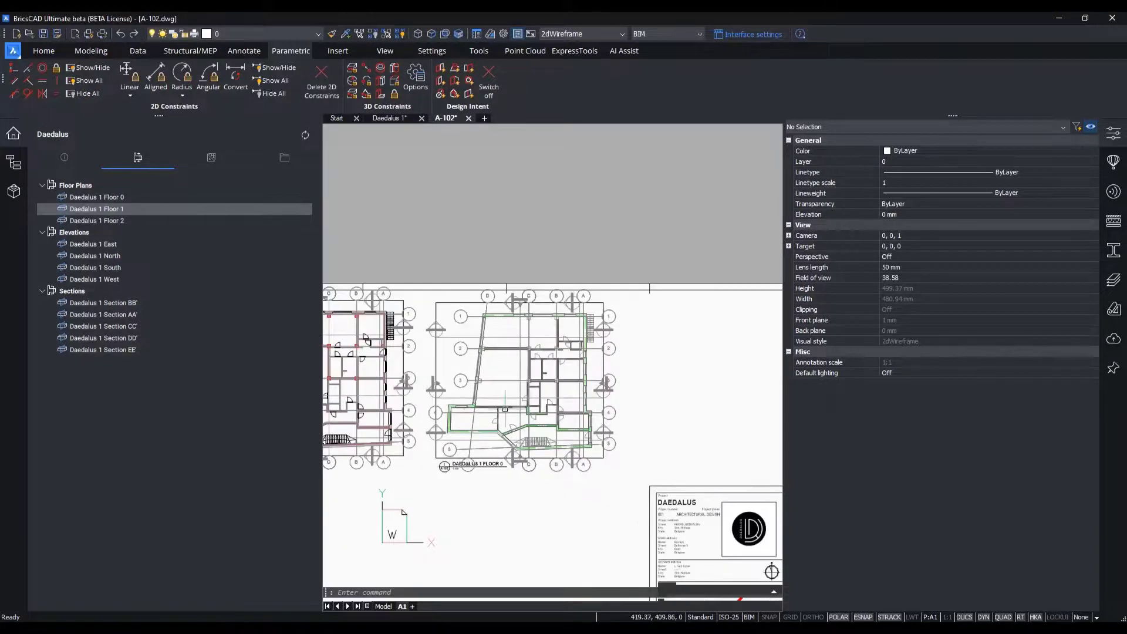
- Copy sheet A-102 in the project's sheet list and open the first Floor 0 view of the copied sheet A-103
left_click(213, 158)
right_click(112, 188)
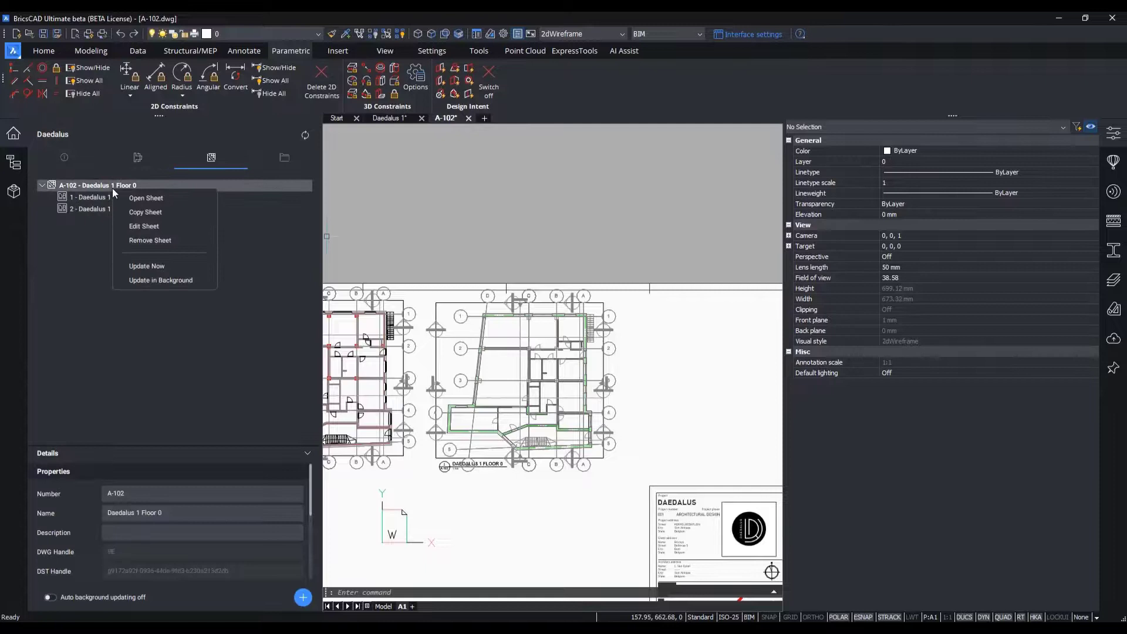
left_click(139, 215)
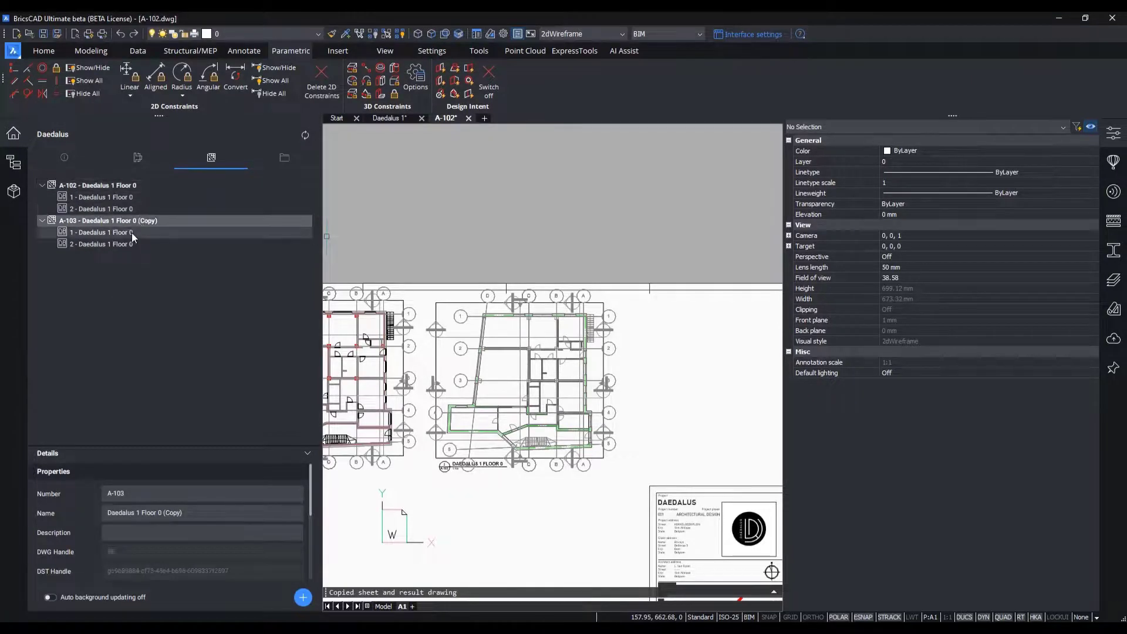
left_click(131, 233)
right_click(132, 232)
left_click(157, 242)
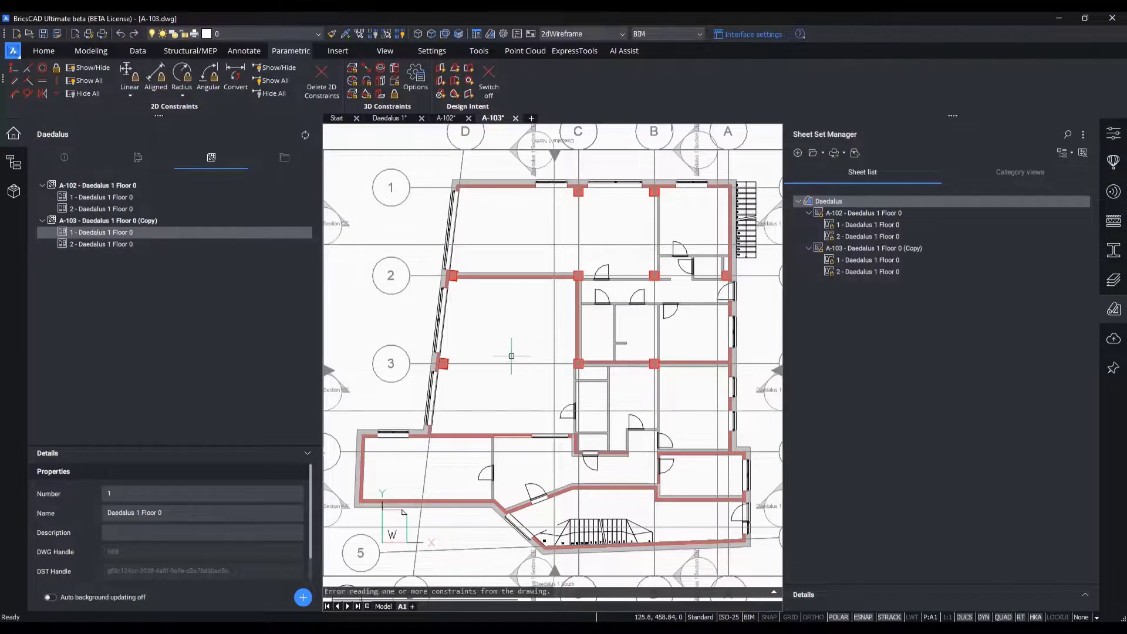
- Assign the Area Plan typed plan to the Floor 0 viewport on A-103 and update it to check the room colouring
left_click(682, 493)
left_click(645, 464)
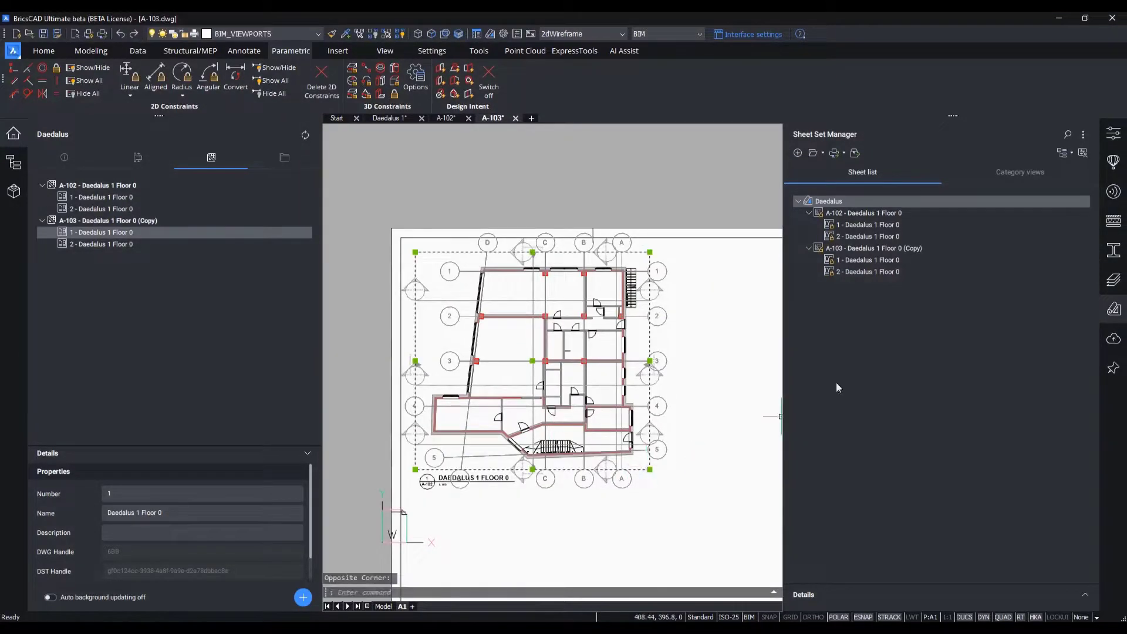
left_click(1113, 132)
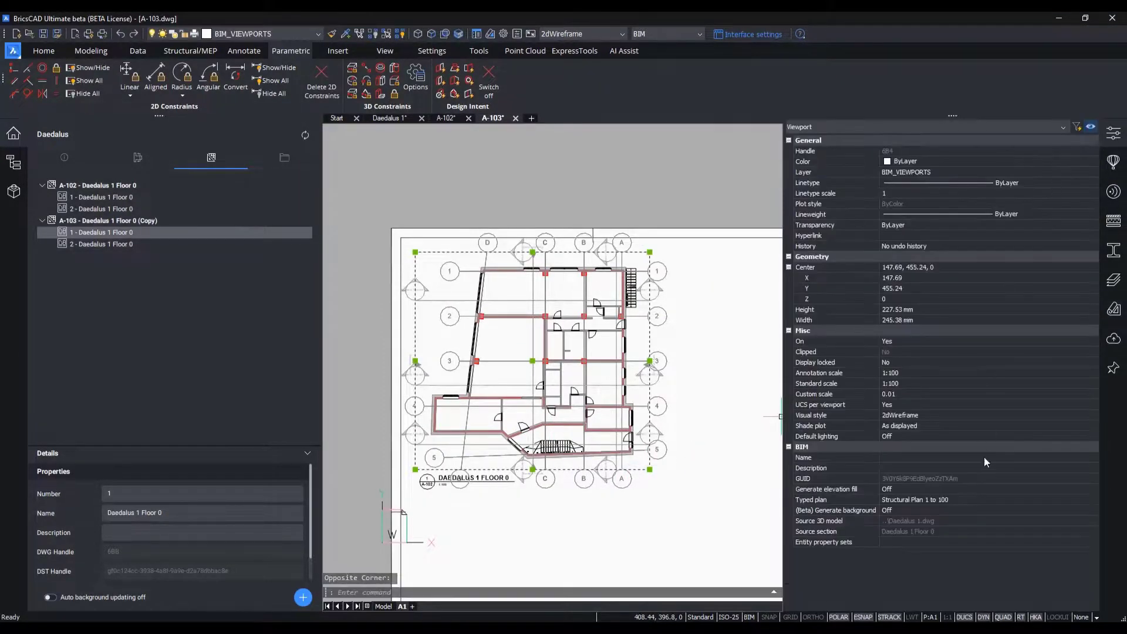
left_click(966, 498)
left_click(967, 498)
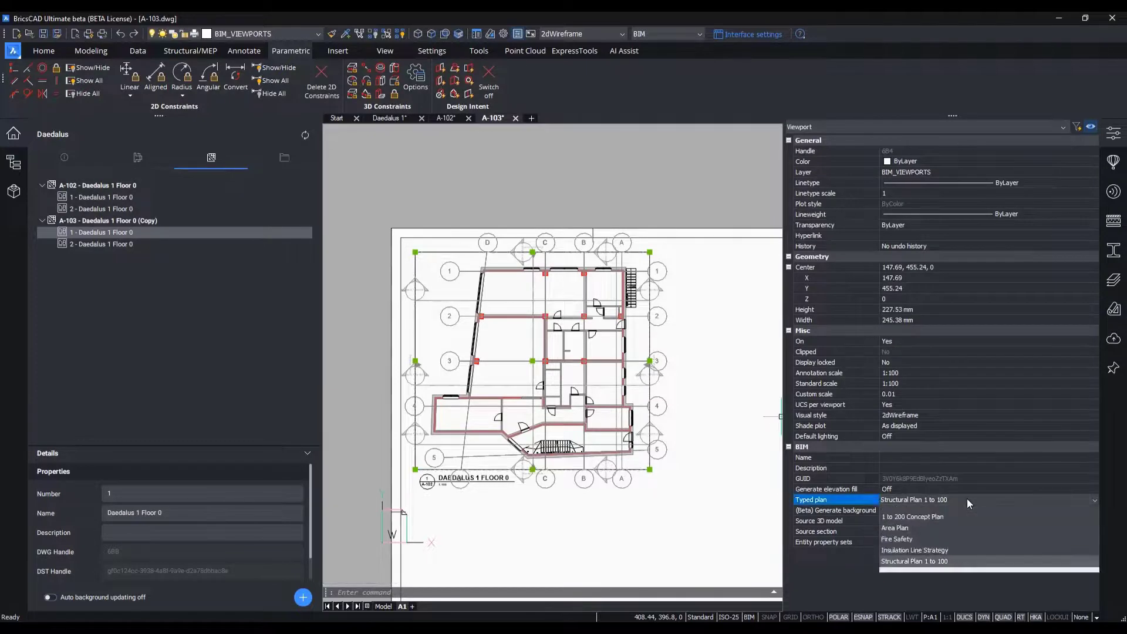
left_click(950, 534)
mouse_move(673, 473)
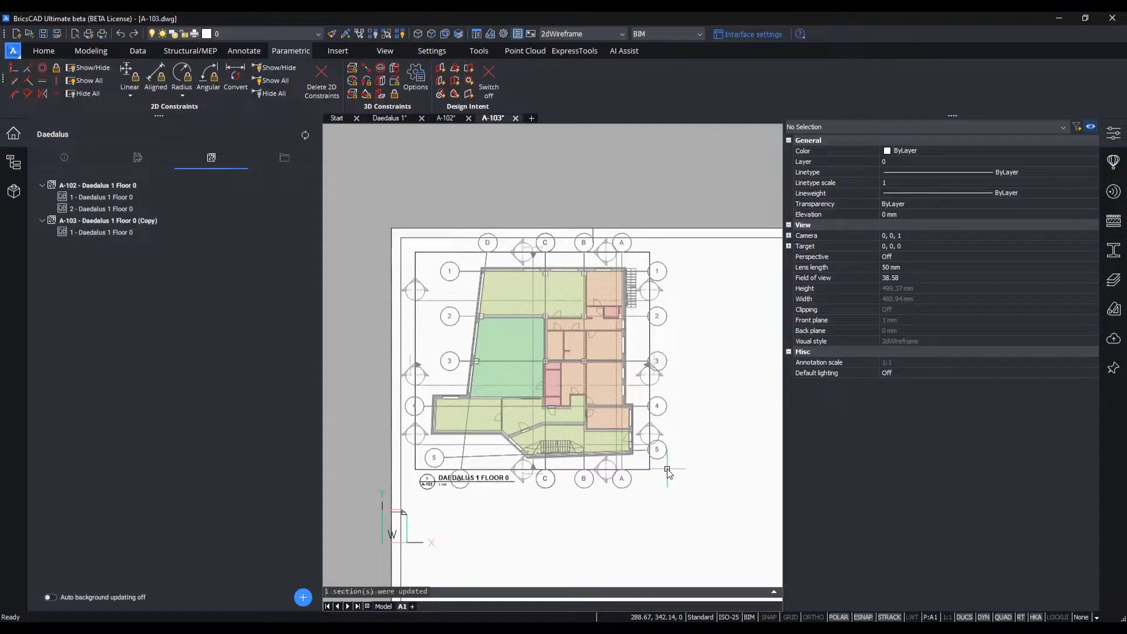
scroll(544, 383, "up", 3)
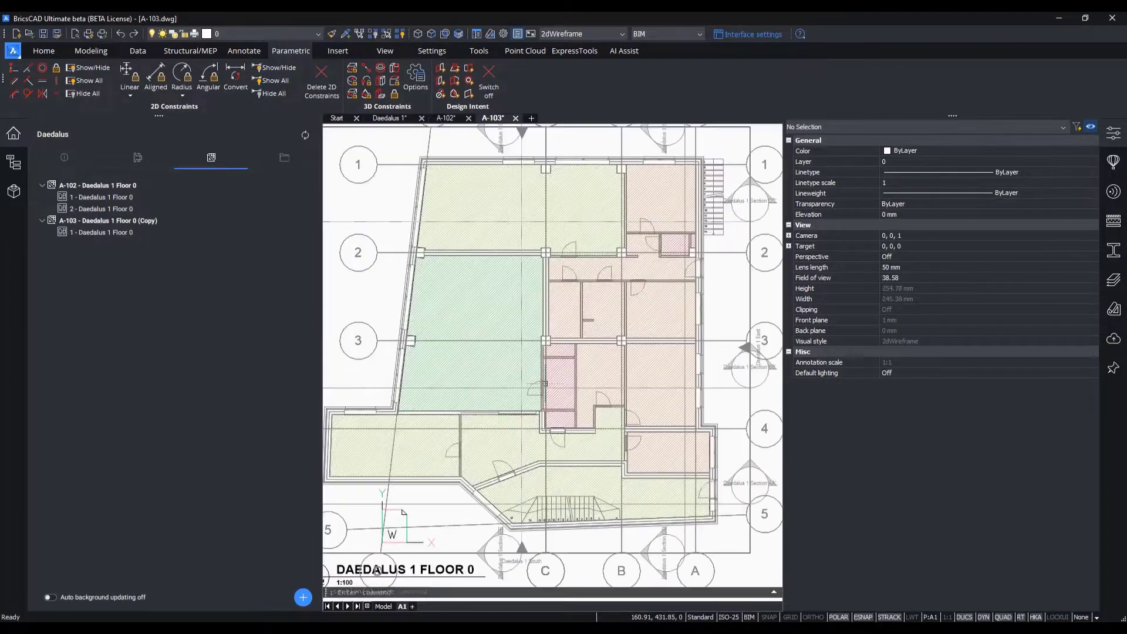
middle_click_drag(544, 384, 587, 418)
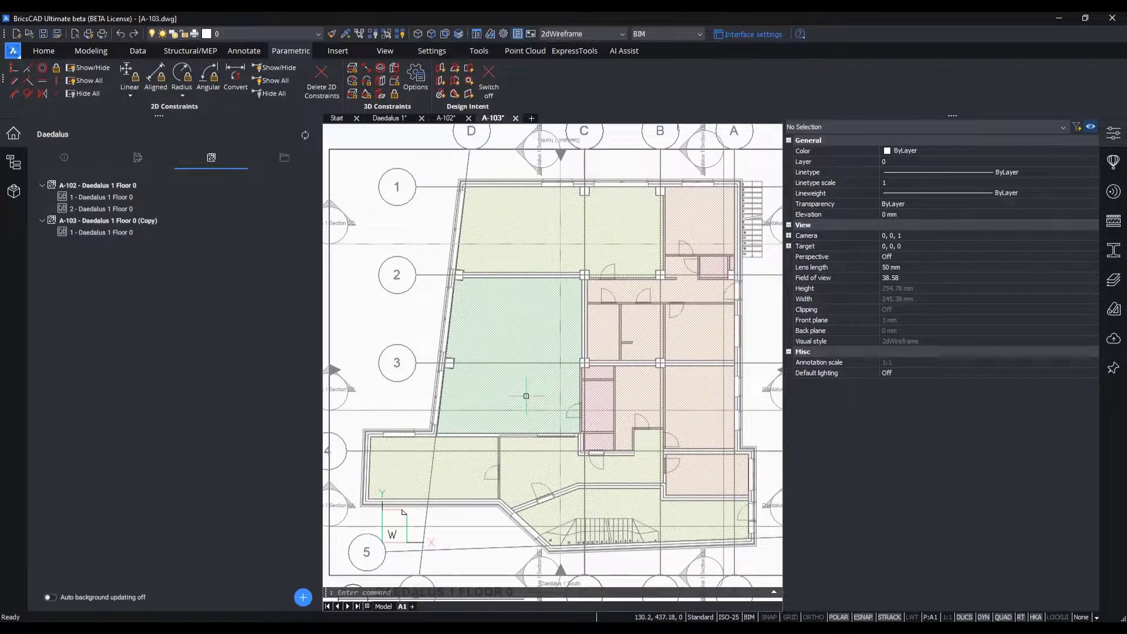
scroll(526, 396, "down", 5)
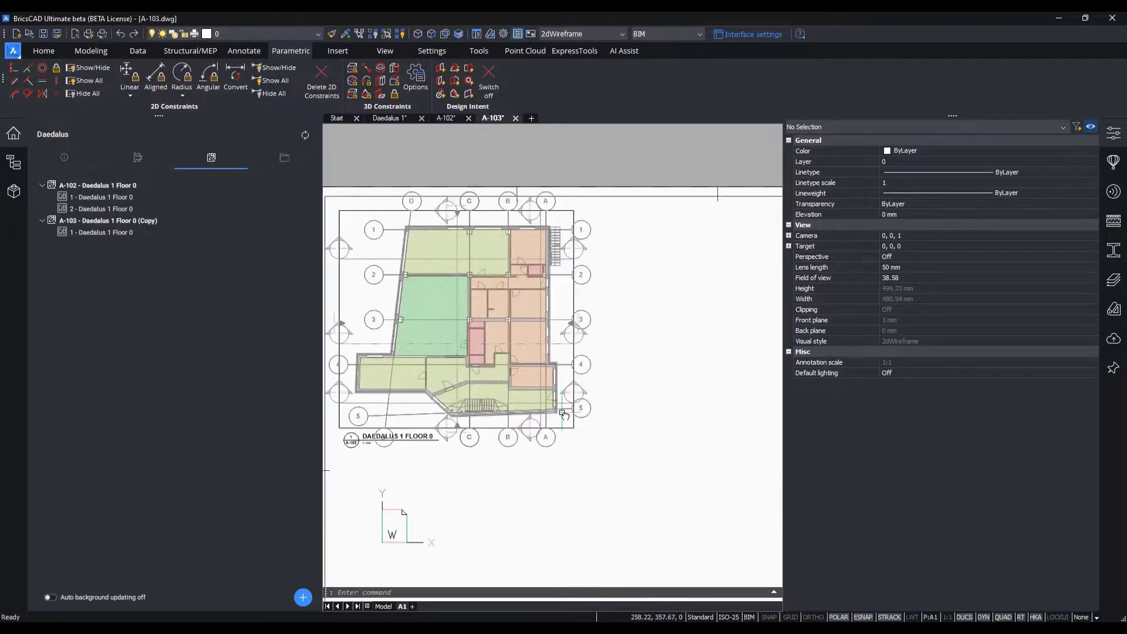
- Duplicate the Area Plan viewport and place the copy beside the original on sheet A-103
left_click(617, 461)
left_click(568, 431)
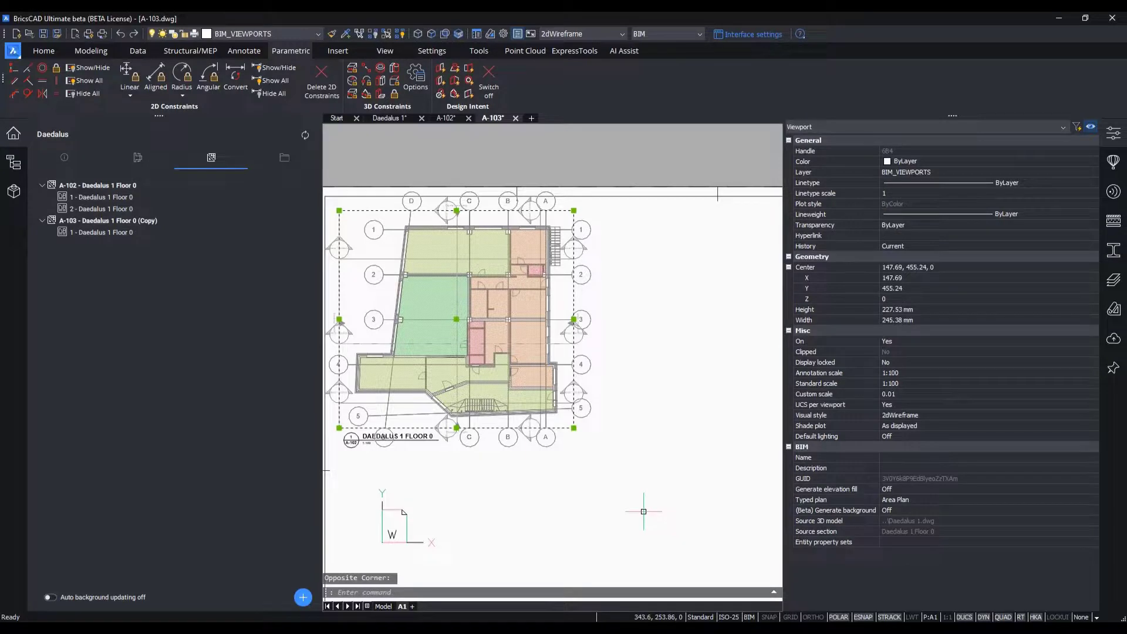
key("ctrl+c")
key("ctrl+v")
left_click(625, 435)
middle_click_drag(632, 496, 508, 490)
- Set the duplicate viewport's scale on A-103 to 0.005
left_click(716, 450)
left_click(696, 425)
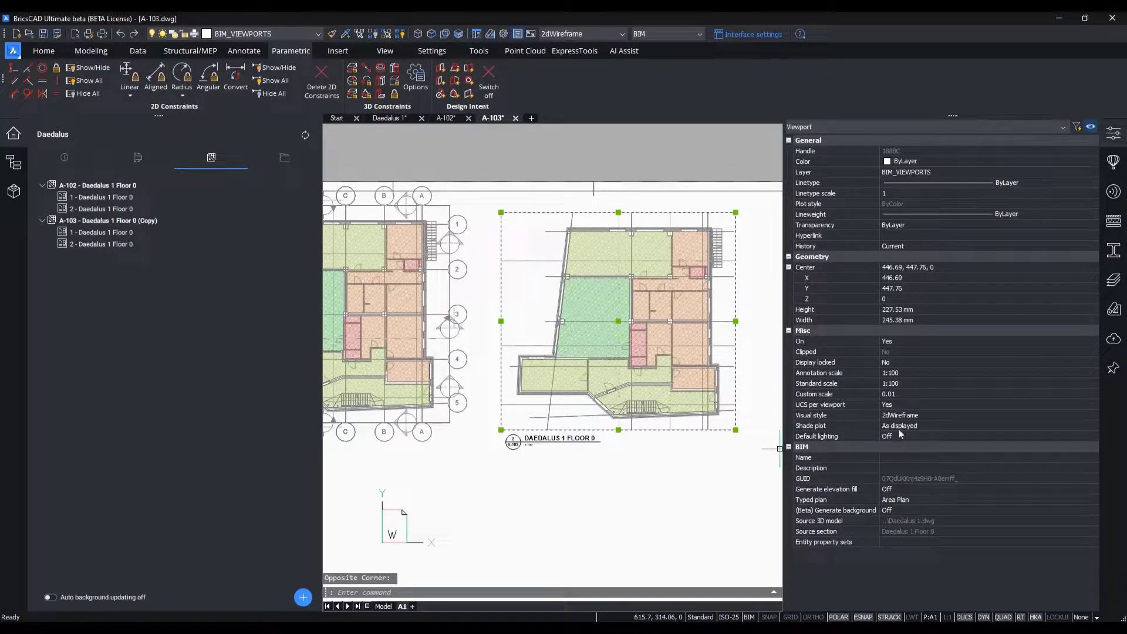
left_click(897, 383)
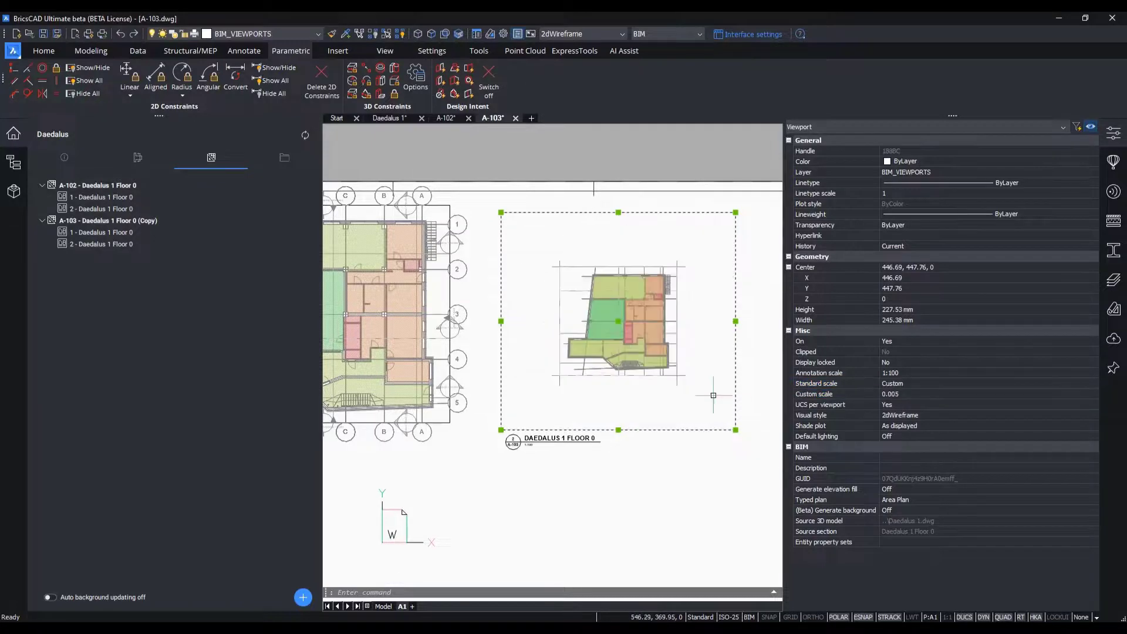
left_click(727, 485)
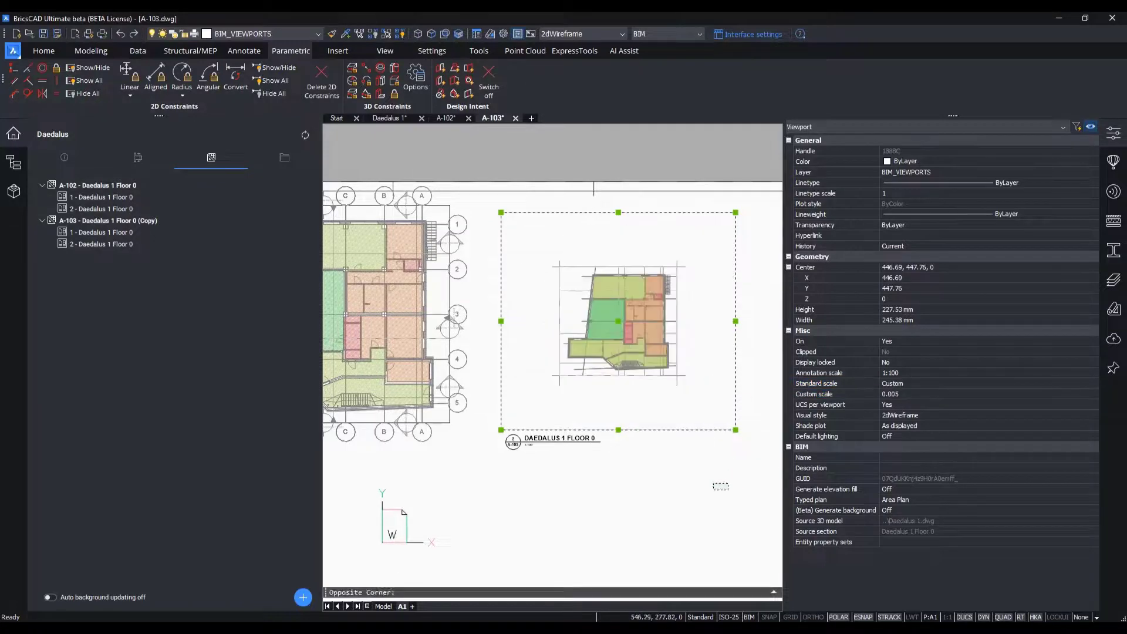
left_click(708, 484)
key("Escape")
- Shift the plan toward the duplicate viewport's lower-left corner and shrink the viewport frame around it to about 157 by 150 mm
double_click(634, 345)
middle_click_drag(633, 345, 593, 380)
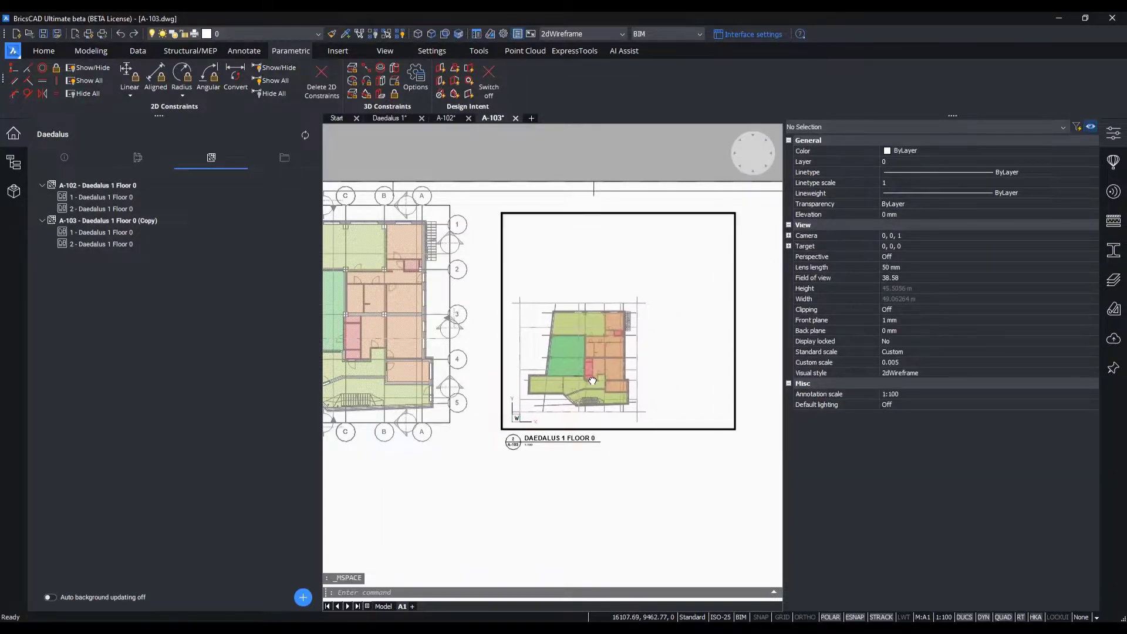
double_click(697, 470)
left_click(735, 346)
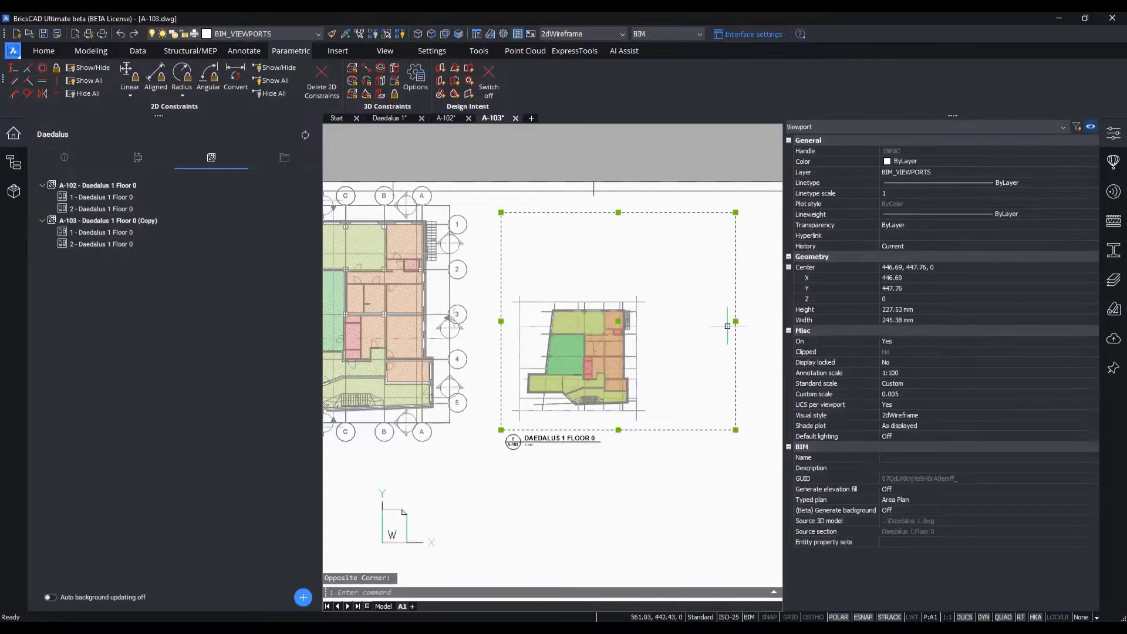
left_click(734, 208)
left_click(736, 212)
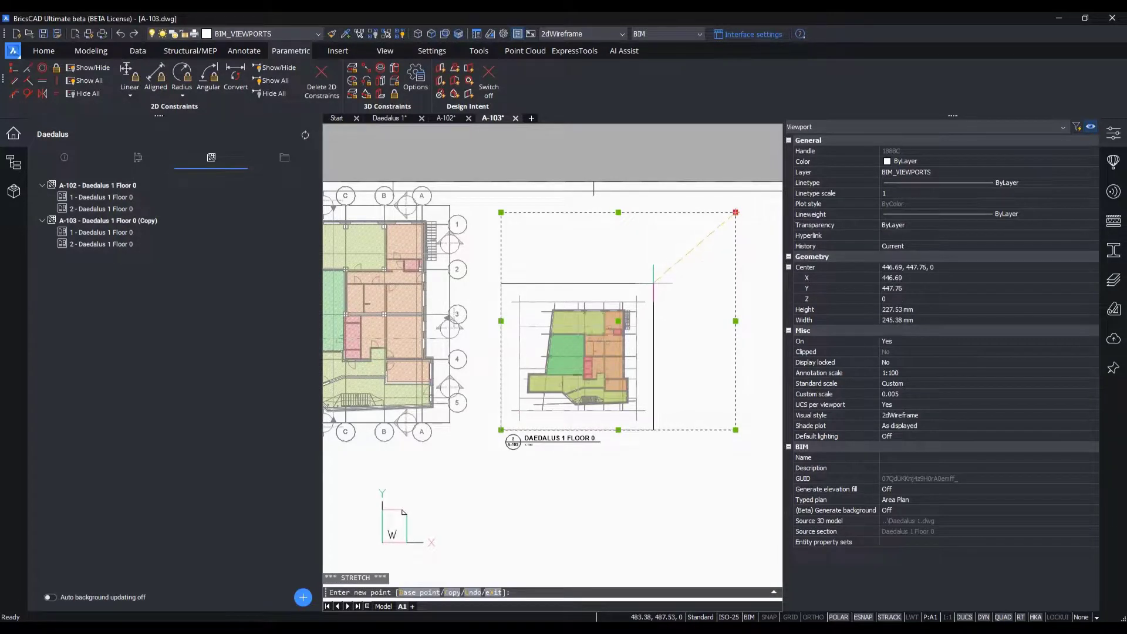
left_click(652, 288)
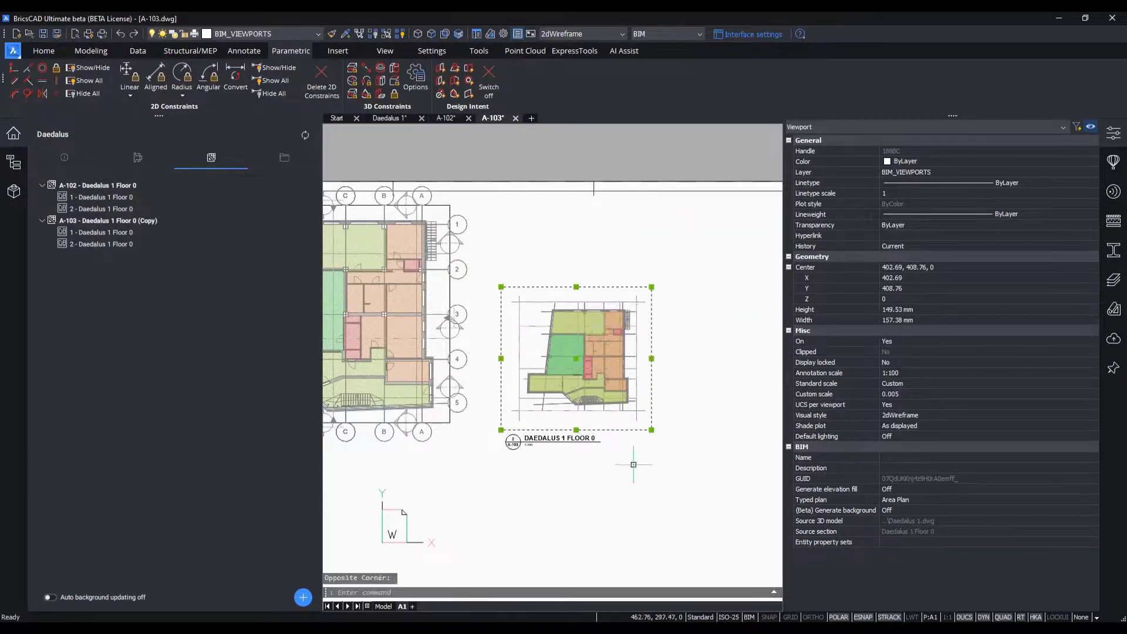
key("Escape")
- Assign the 1 to 200 Concept Plan typed plan to the reduced viewport on A-103 and update it
left_click(645, 429)
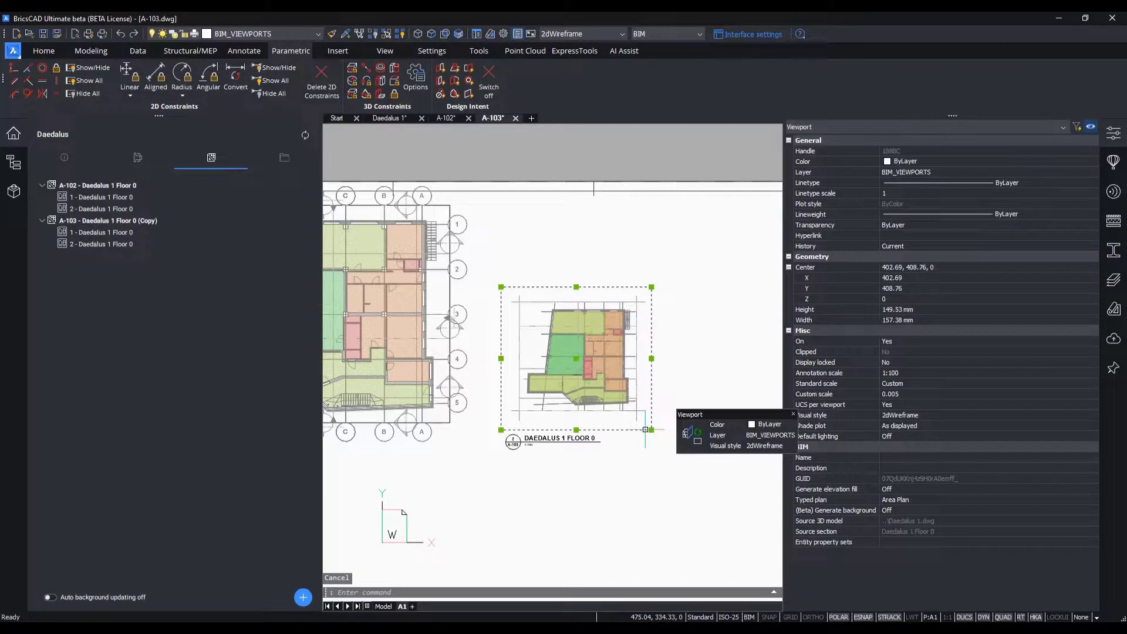
left_click(922, 500)
left_click(921, 500)
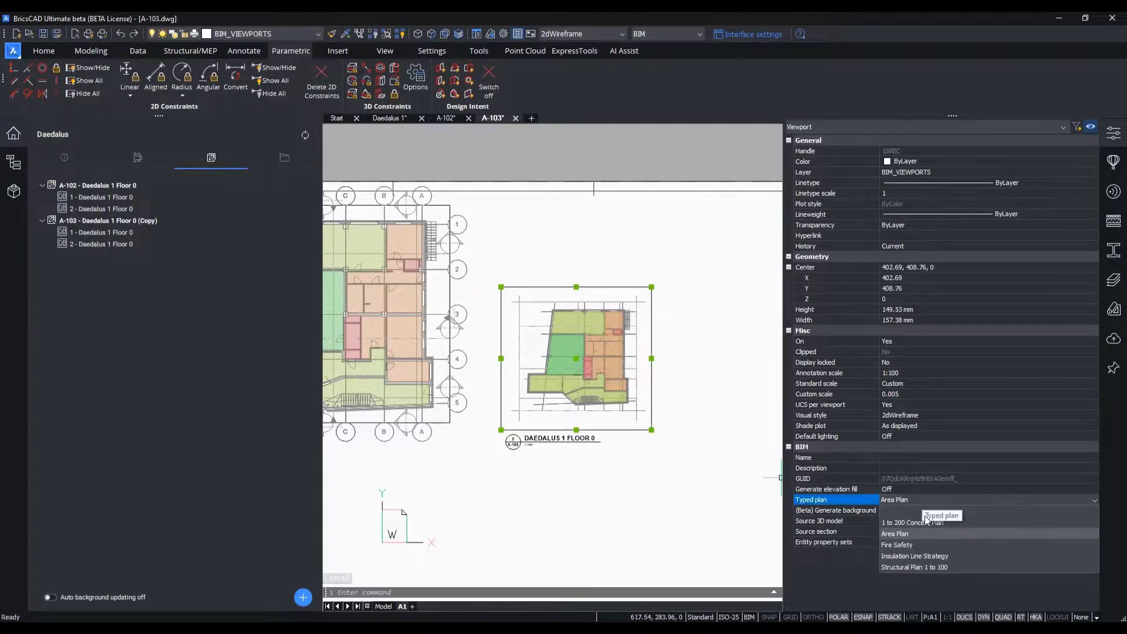
left_click(926, 523)
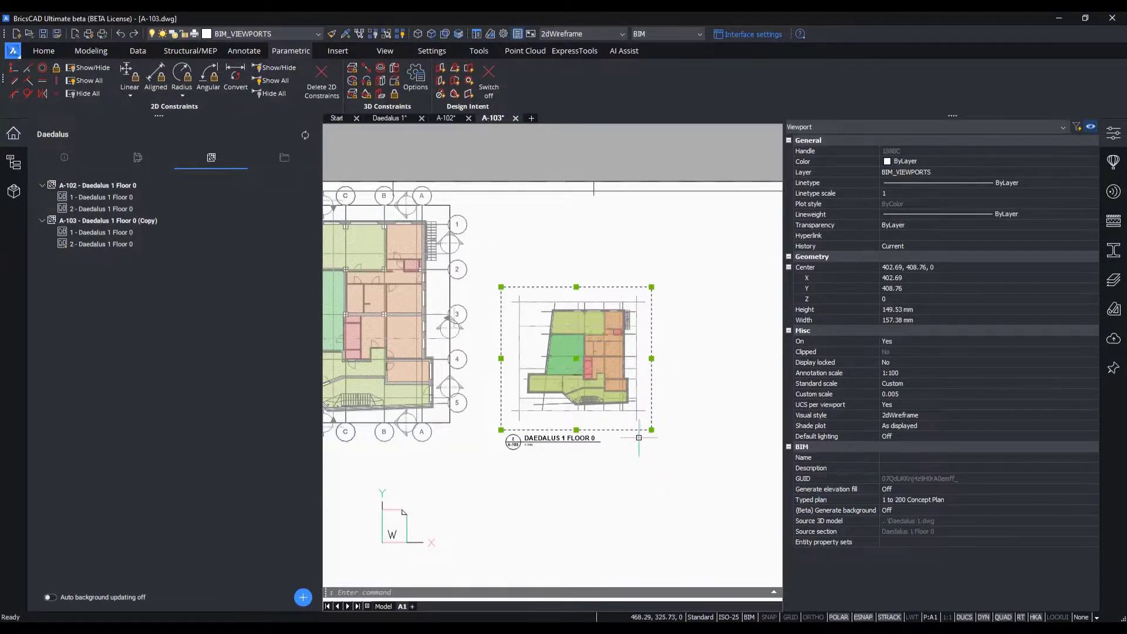
key("Escape")
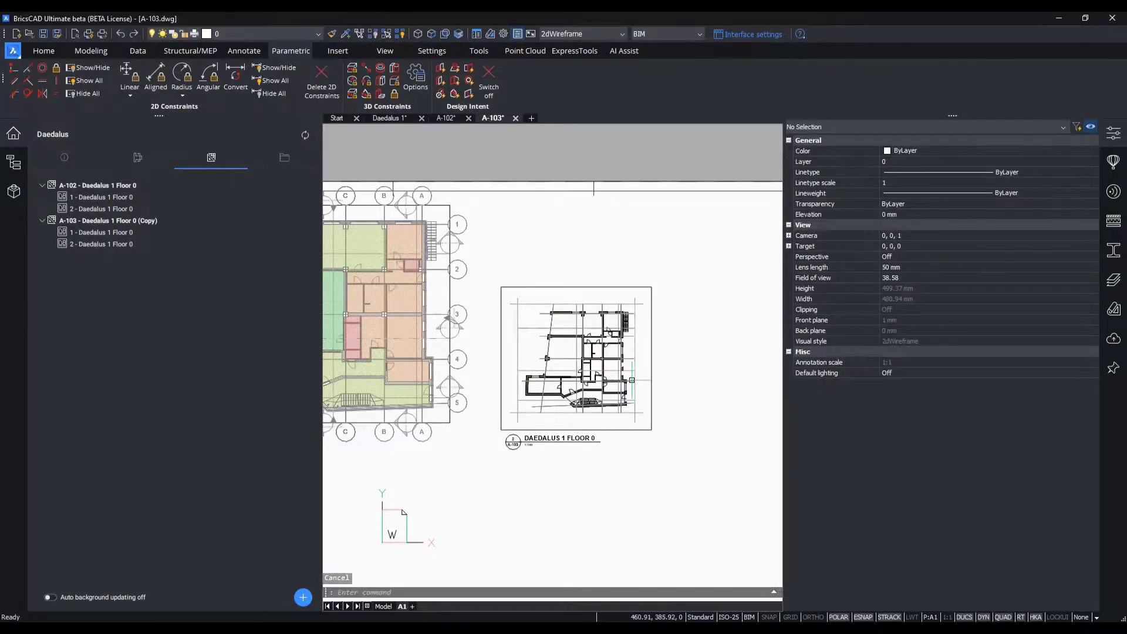
- Inspect the wall linework in the 1 to 200 Concept Plan viewport with lineweight display switched on, and switch it back off
left_click(651, 382)
scroll(622, 385, "up", 9)
scroll(669, 428, "up", 5)
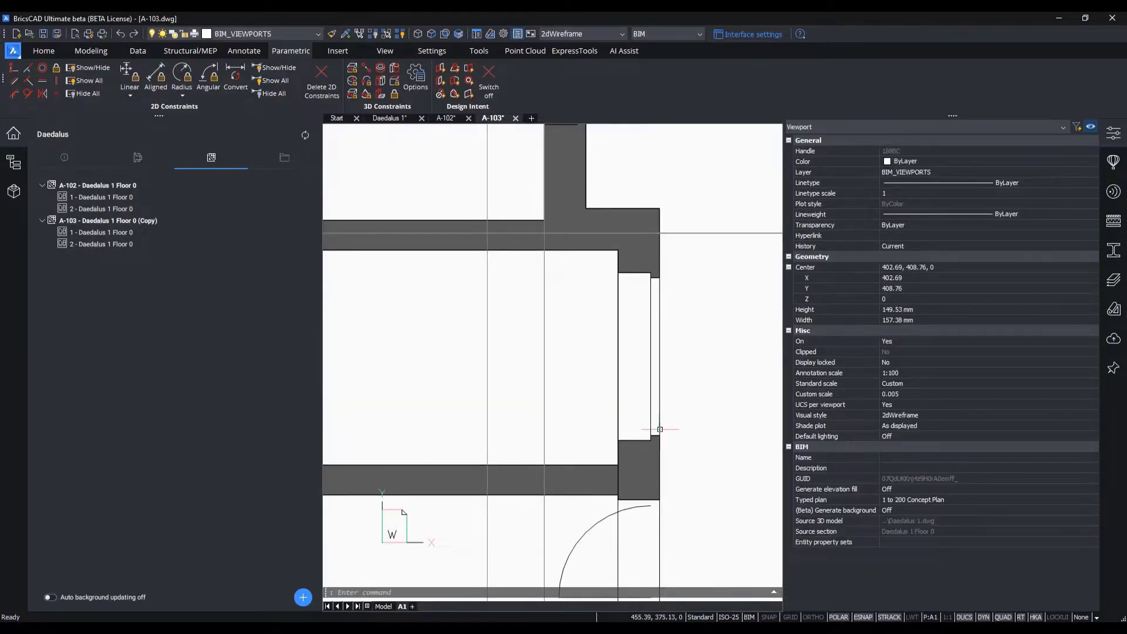
left_click(913, 617)
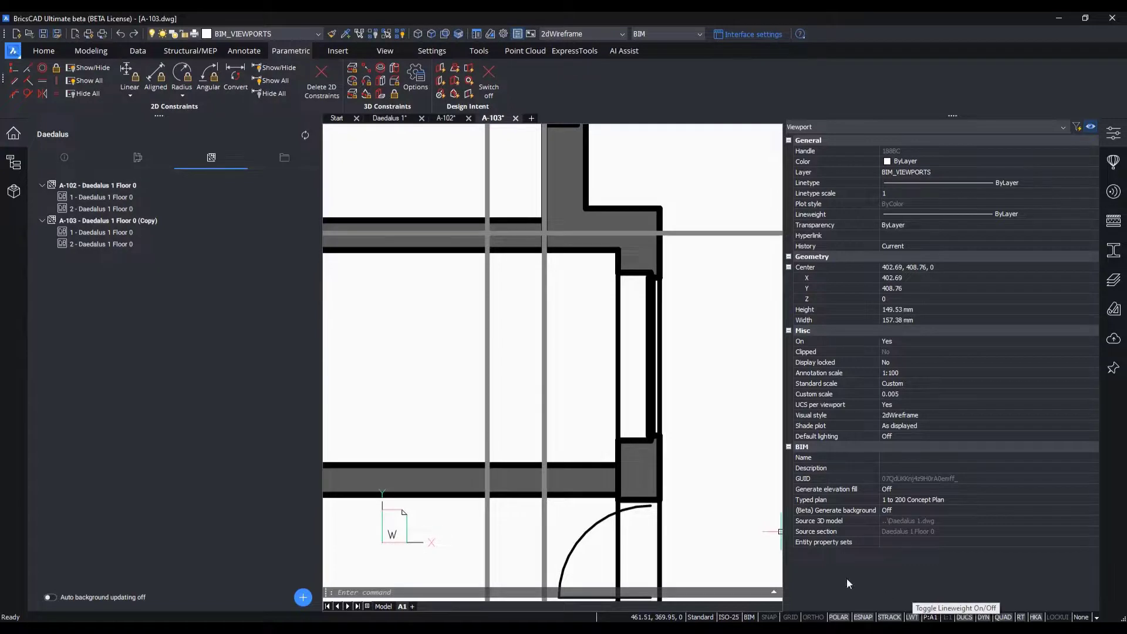
left_click(912, 617)
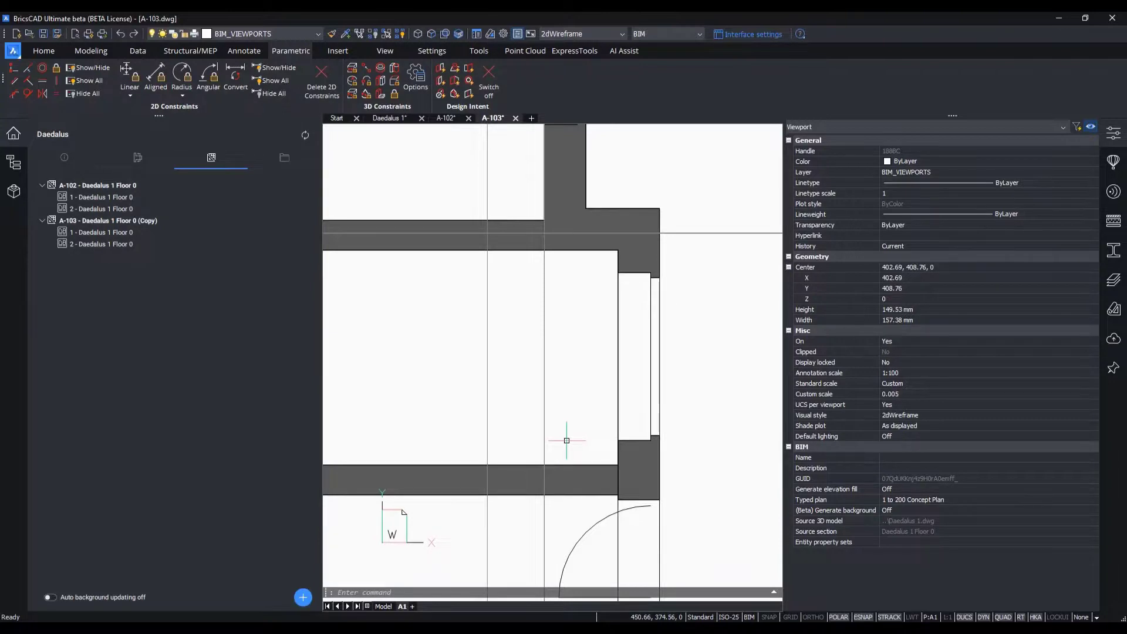
scroll(566, 441, "down", 8)
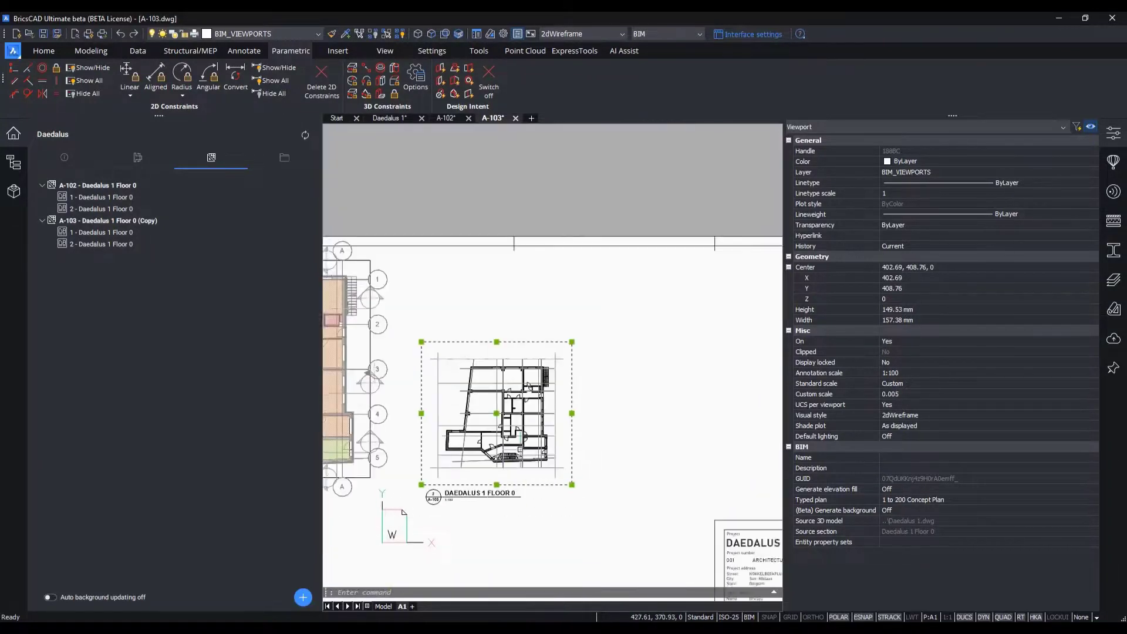
middle_click_drag(653, 457, 724, 452)
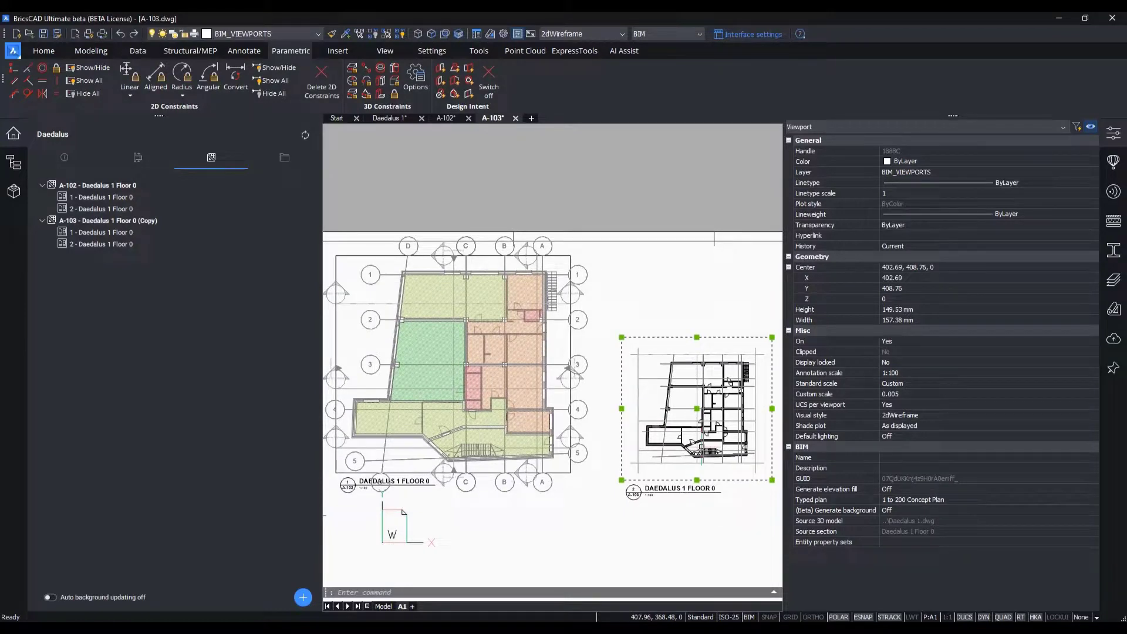
key("Escape")
- Duplicate the Fire Safety typed plan in the project files, review the copy's drawing overrides in the editor and close it
left_click(283, 160)
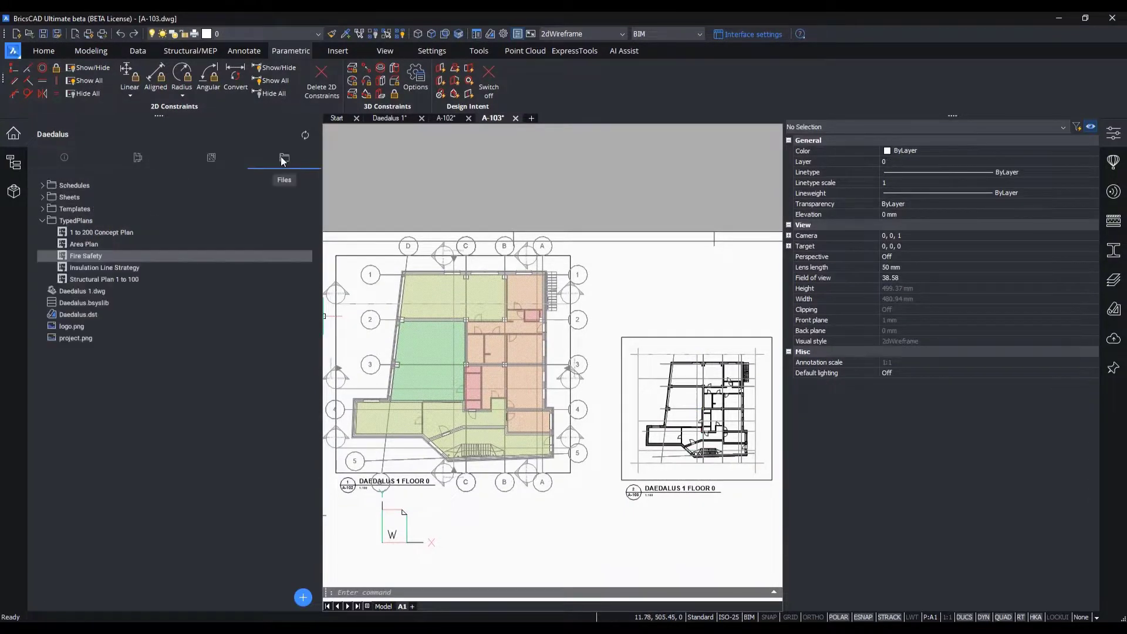
right_click(95, 258)
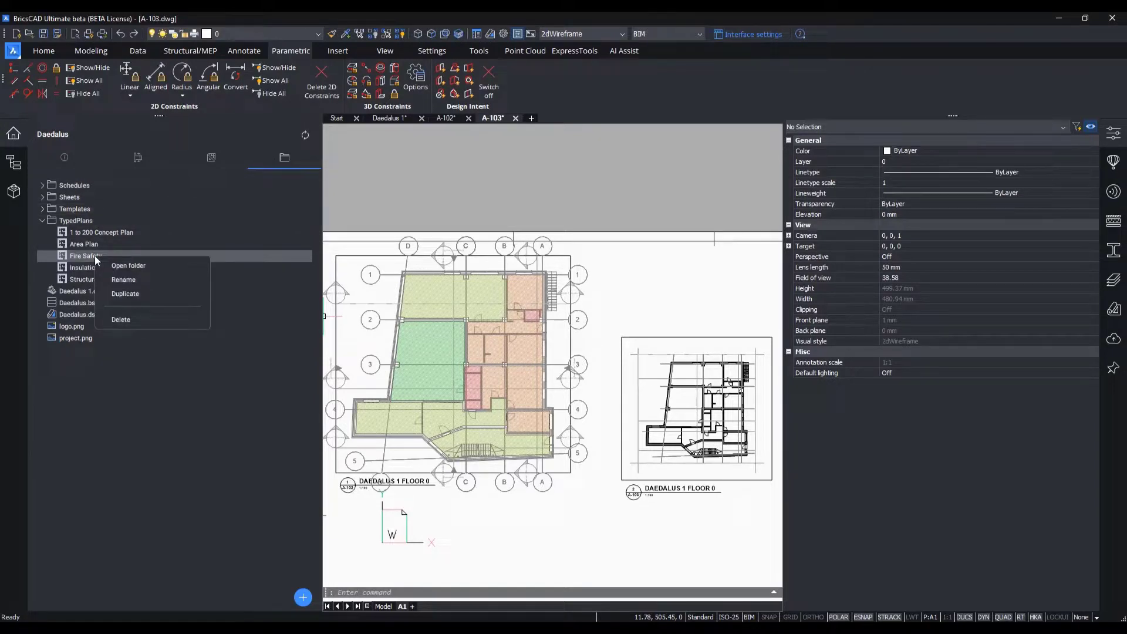
left_click(121, 292)
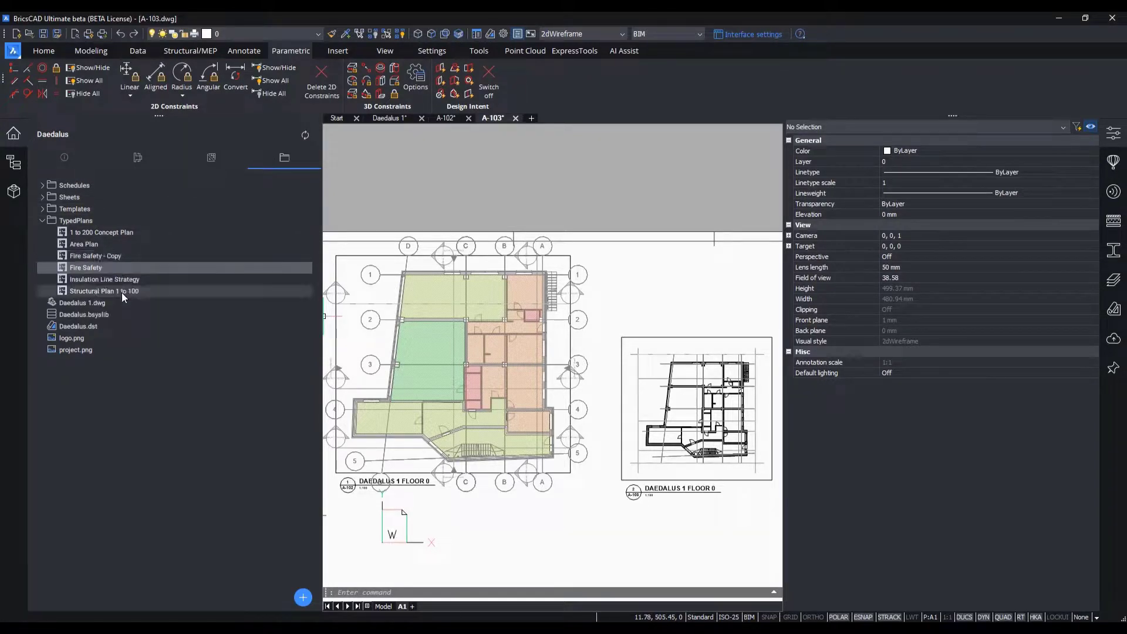
double_click(121, 256)
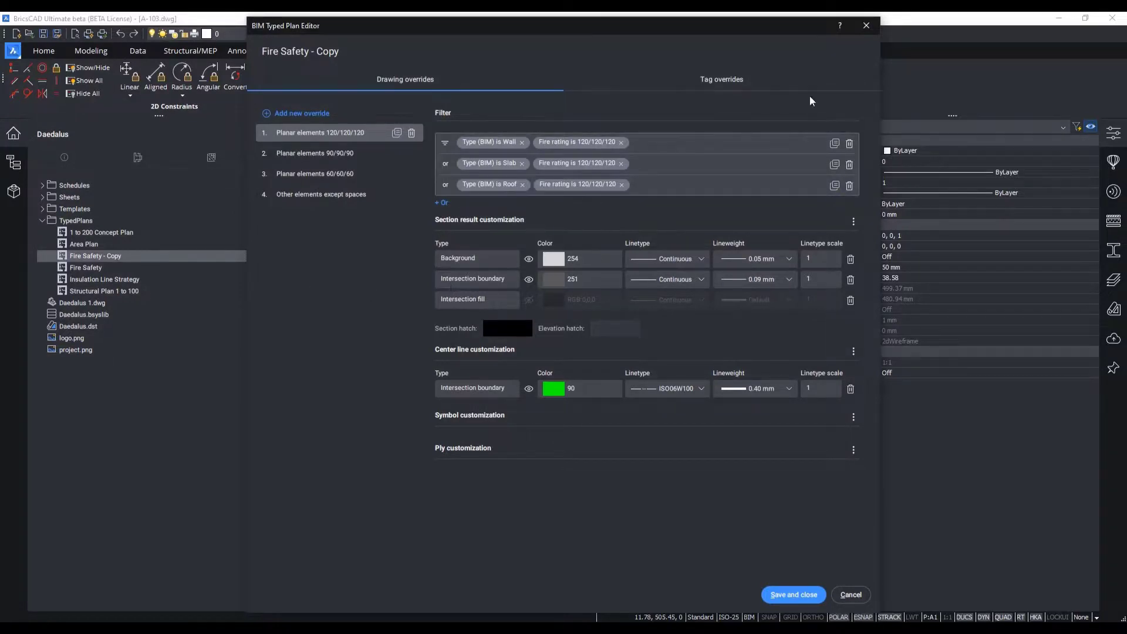
left_click(867, 26)
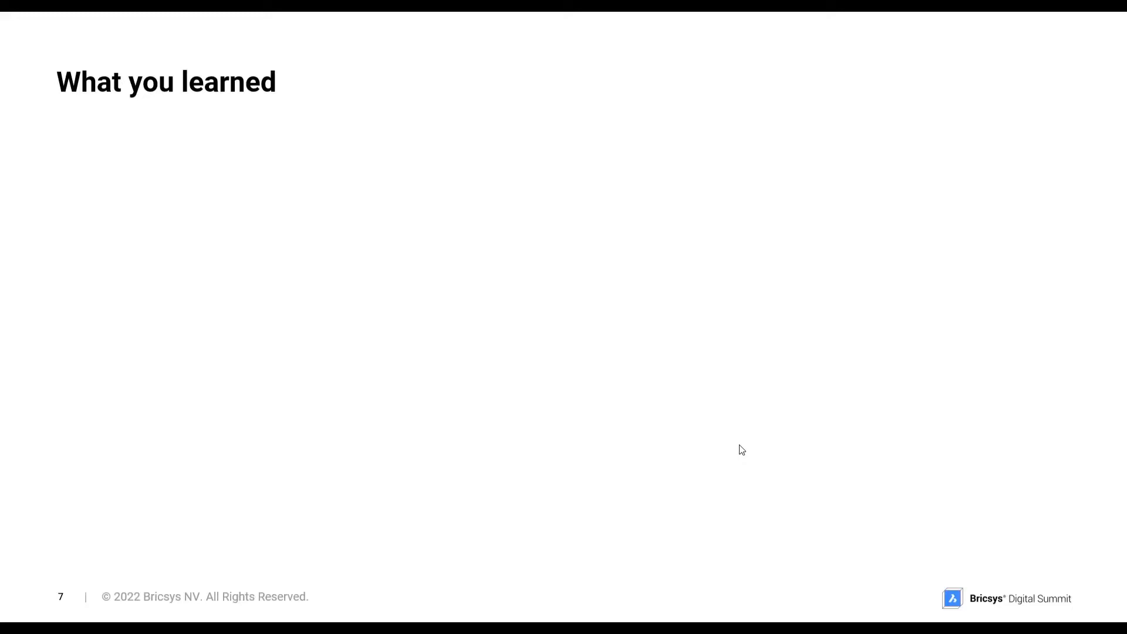
left_click(739, 446)
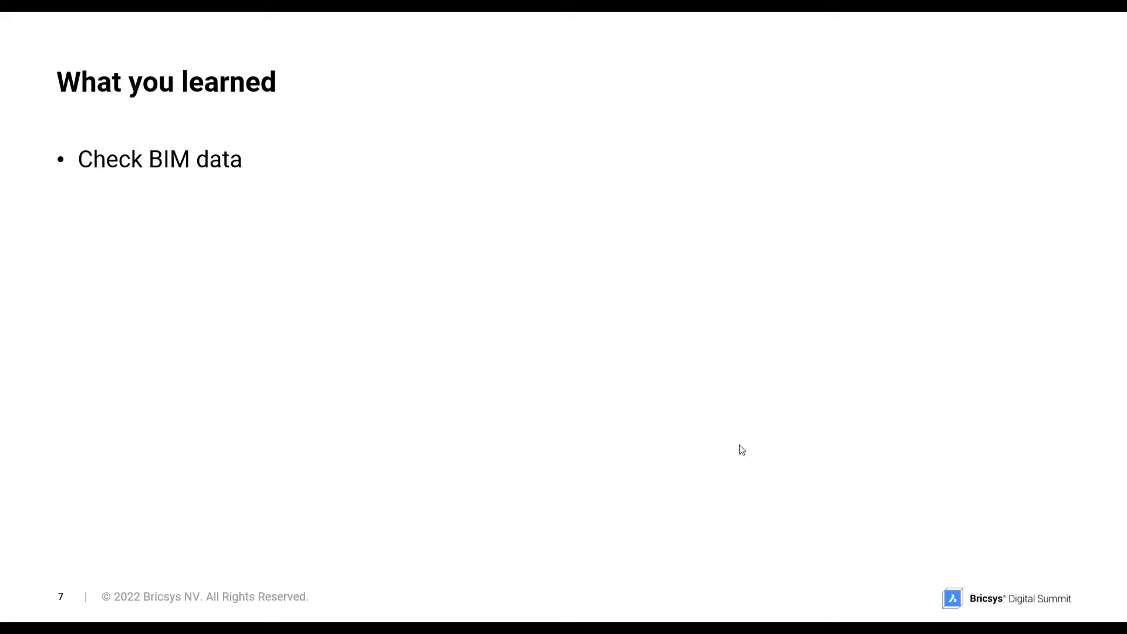
left_click(740, 446)
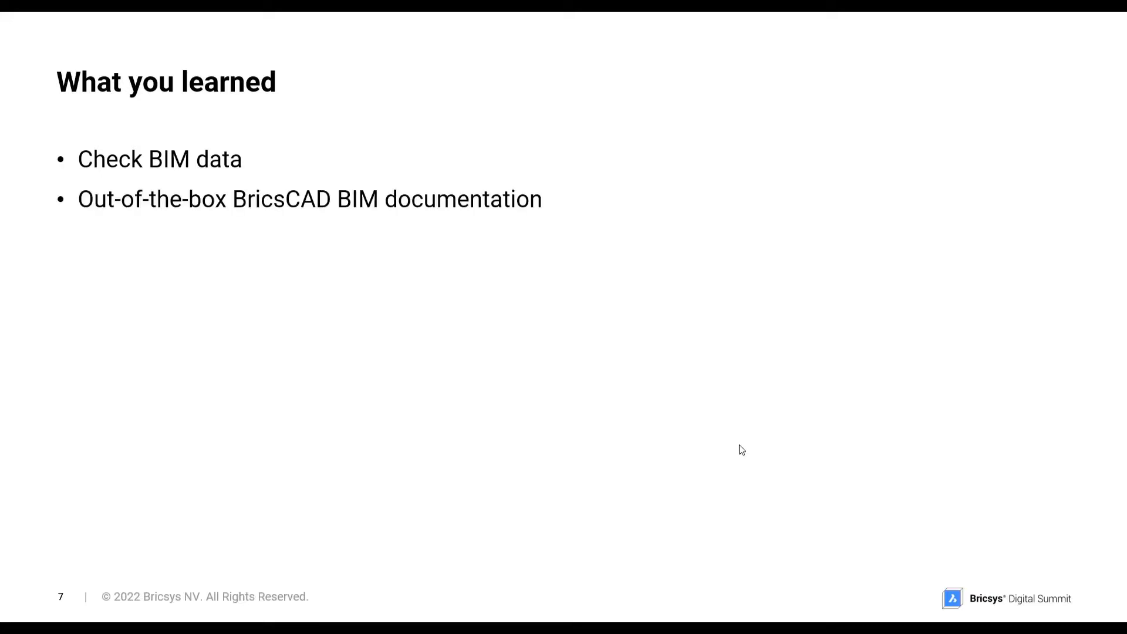